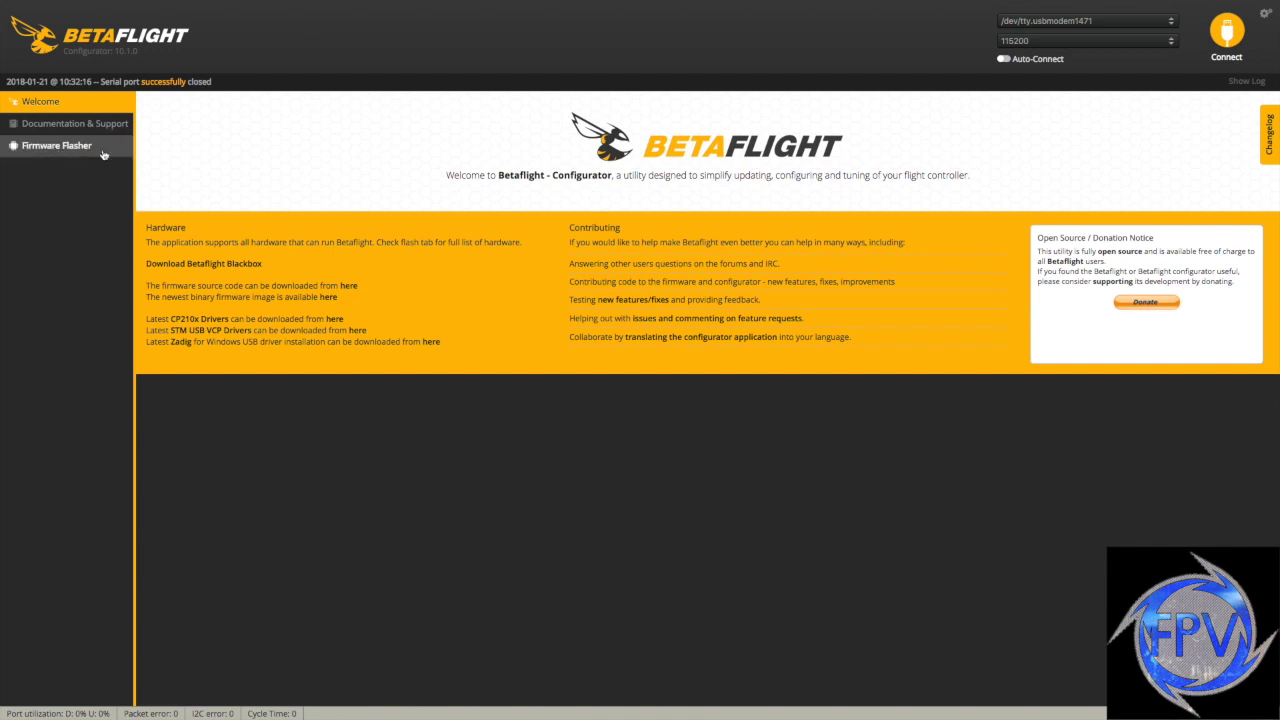
Connect to the flight controller, query its firmware target with the version command in the CLI, and disconnect
click(62, 145)
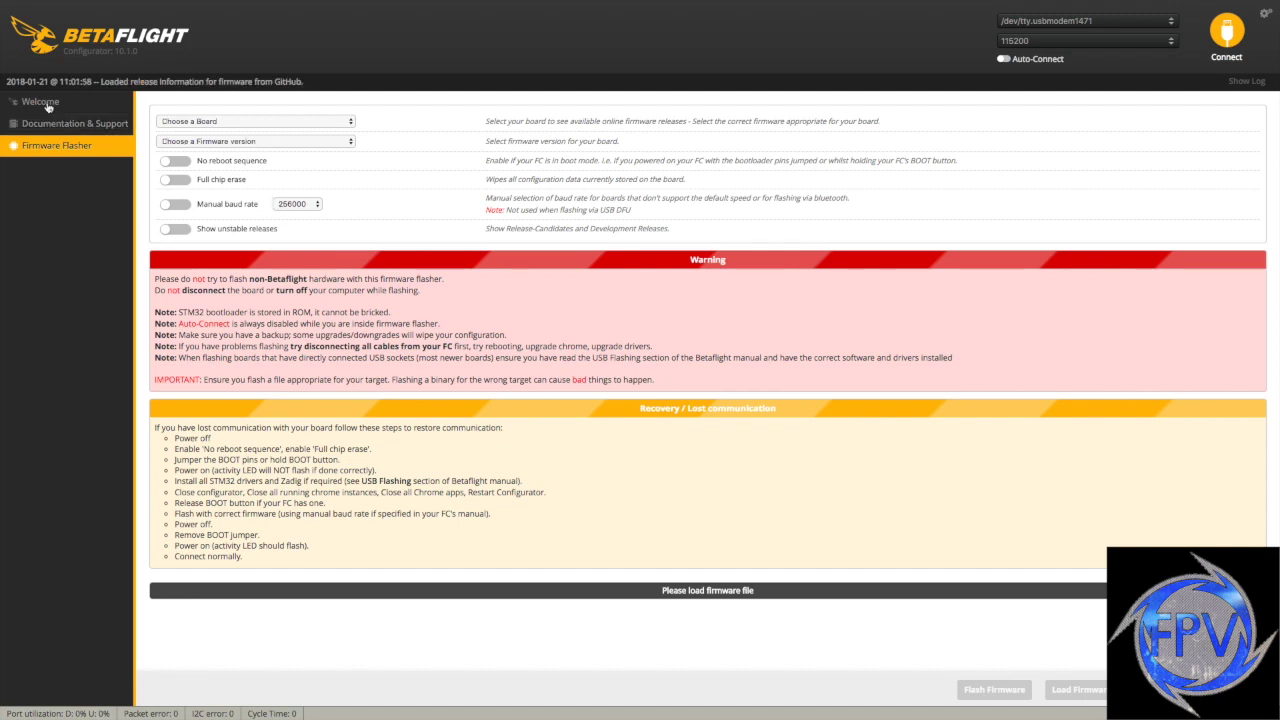
click(1232, 32)
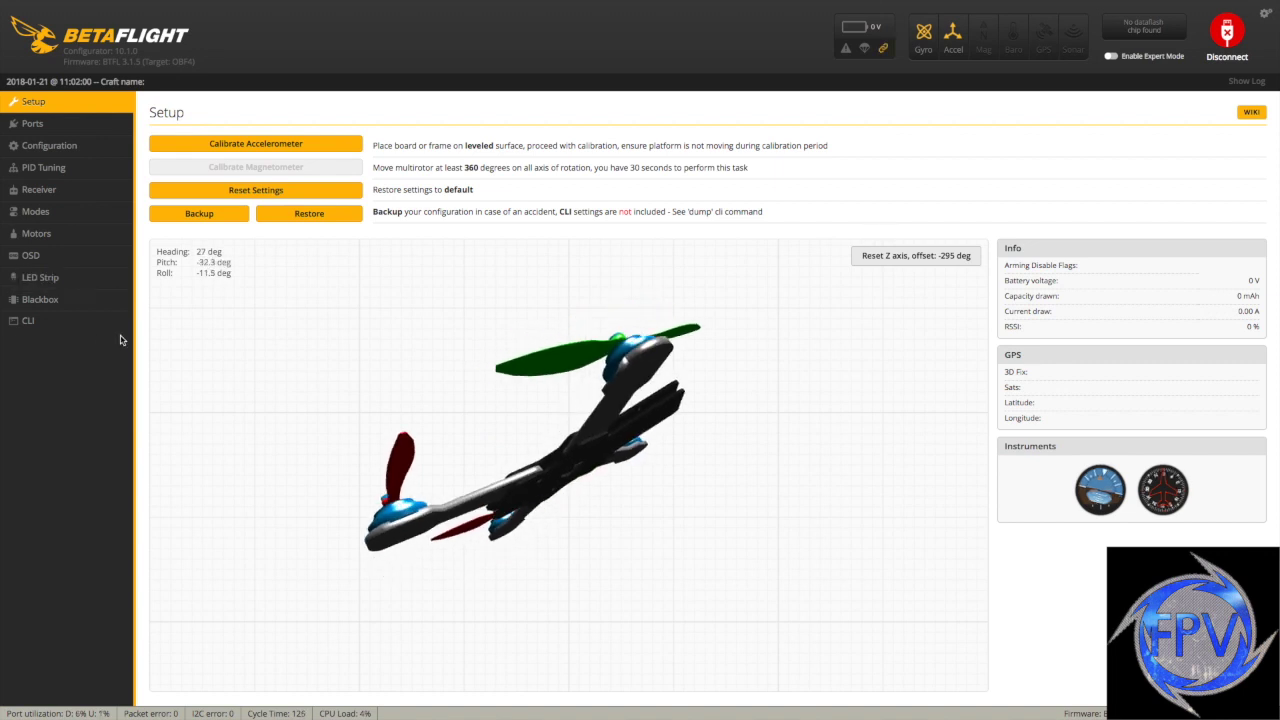
click(24, 321)
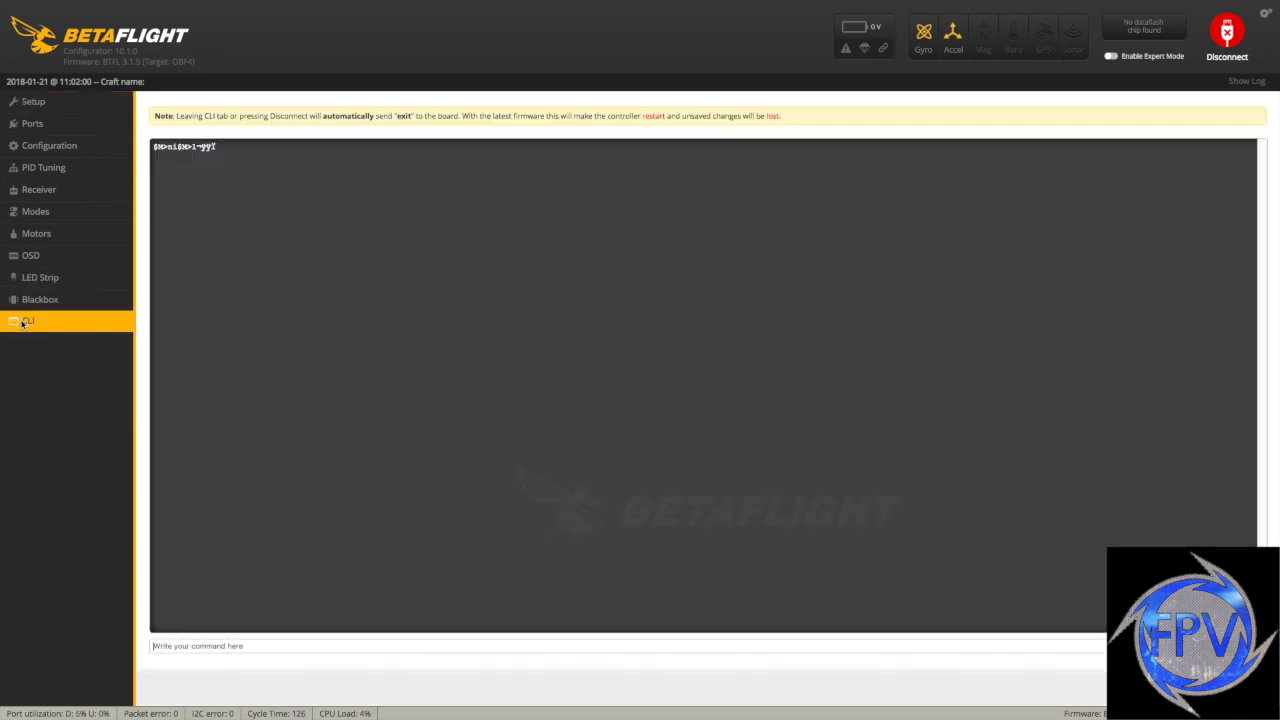
click(369, 647)
text(version)
key(Return)
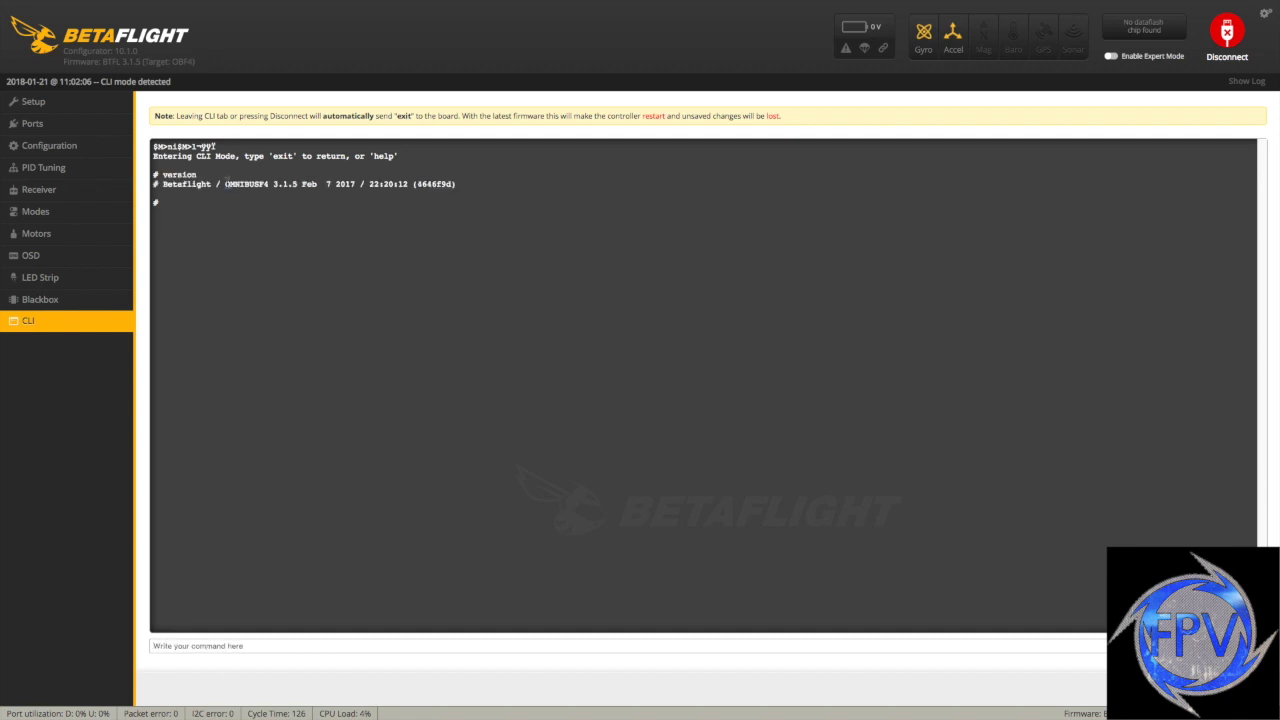
drag(226, 184, 298, 186)
click(1227, 35)
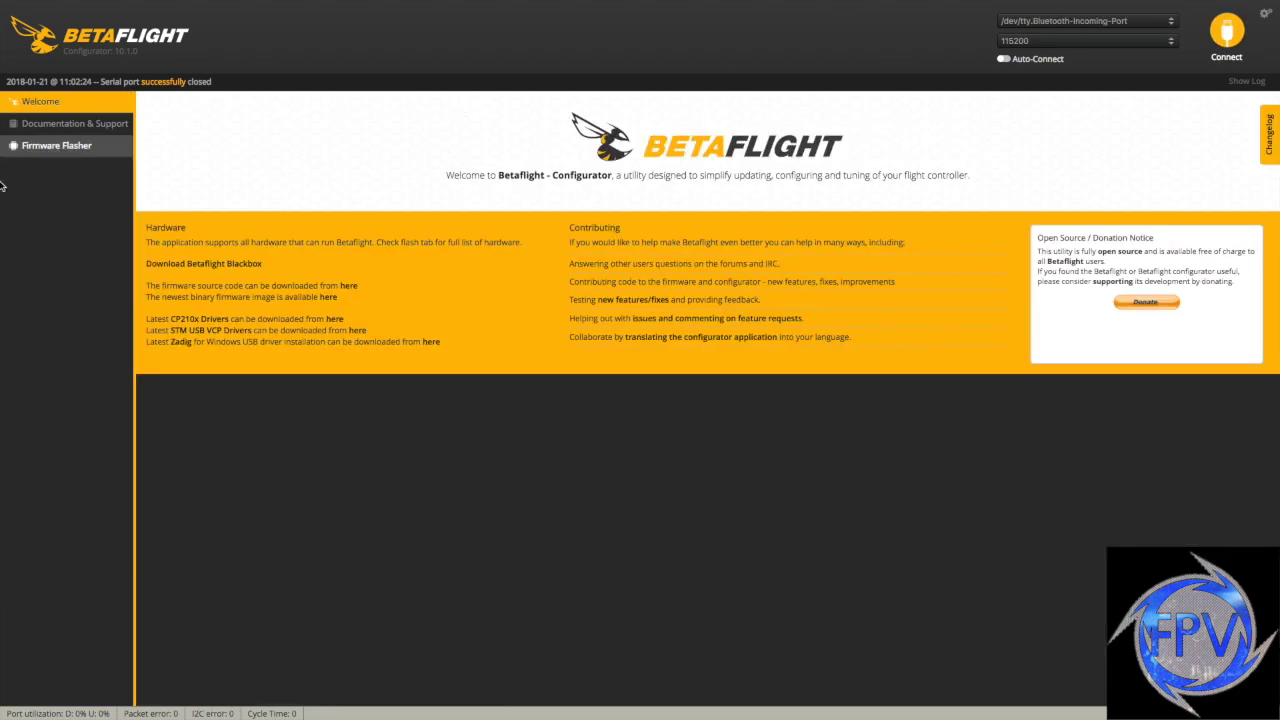
Choose the OMNIBUSF4 board and the 3.2.4 stable release of 10-01-2018 in the firmware flasher
click(41, 149)
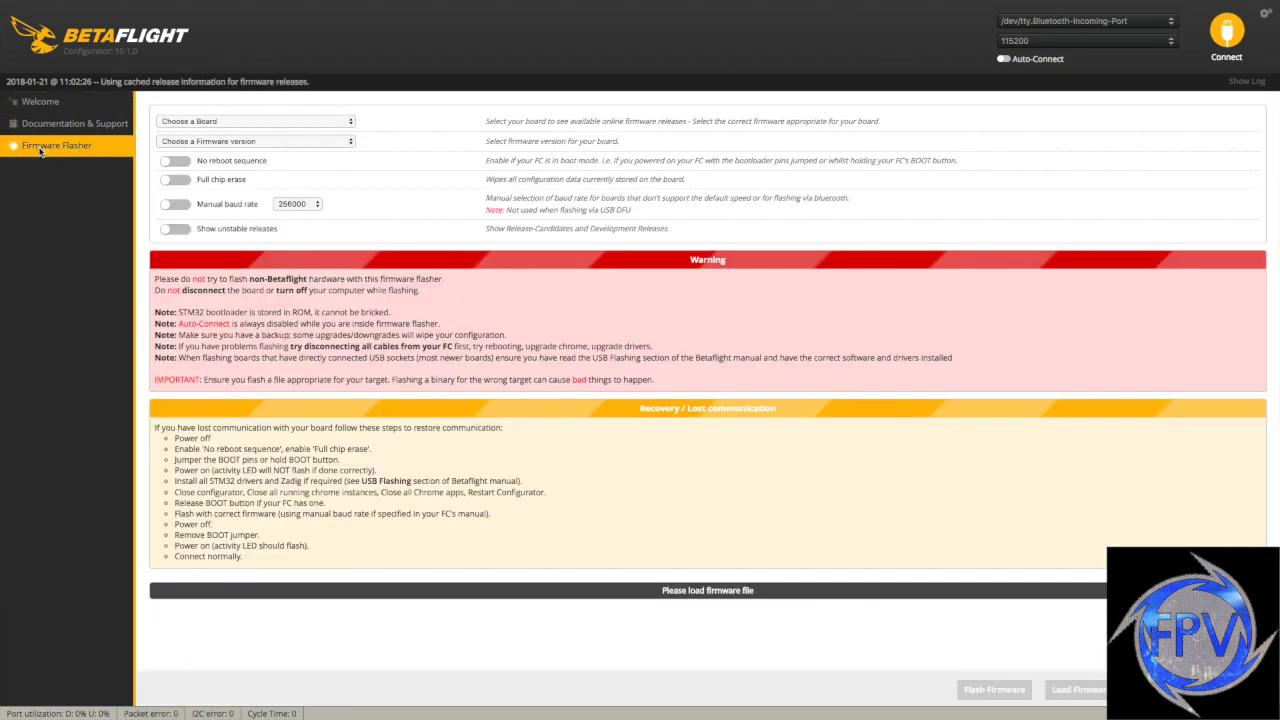
click(260, 122)
scroll(255, 600, down, 5)
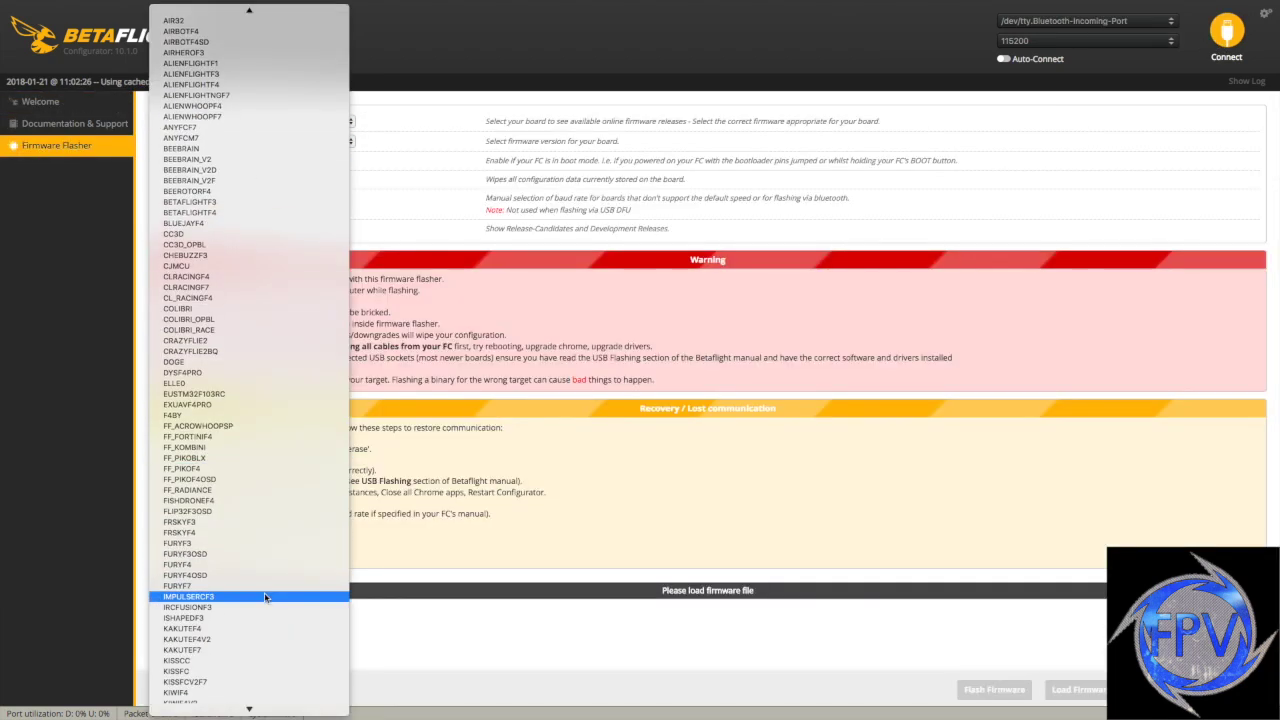
scroll(255, 642, down, 5)
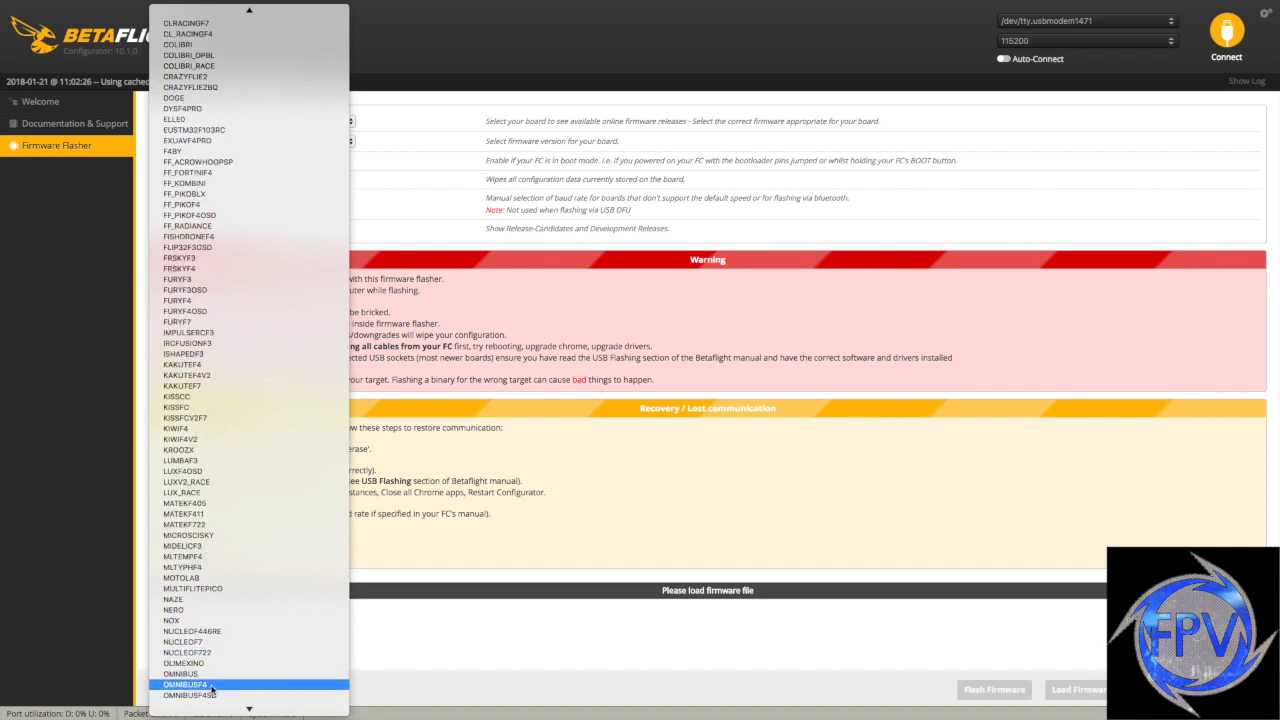
click(224, 685)
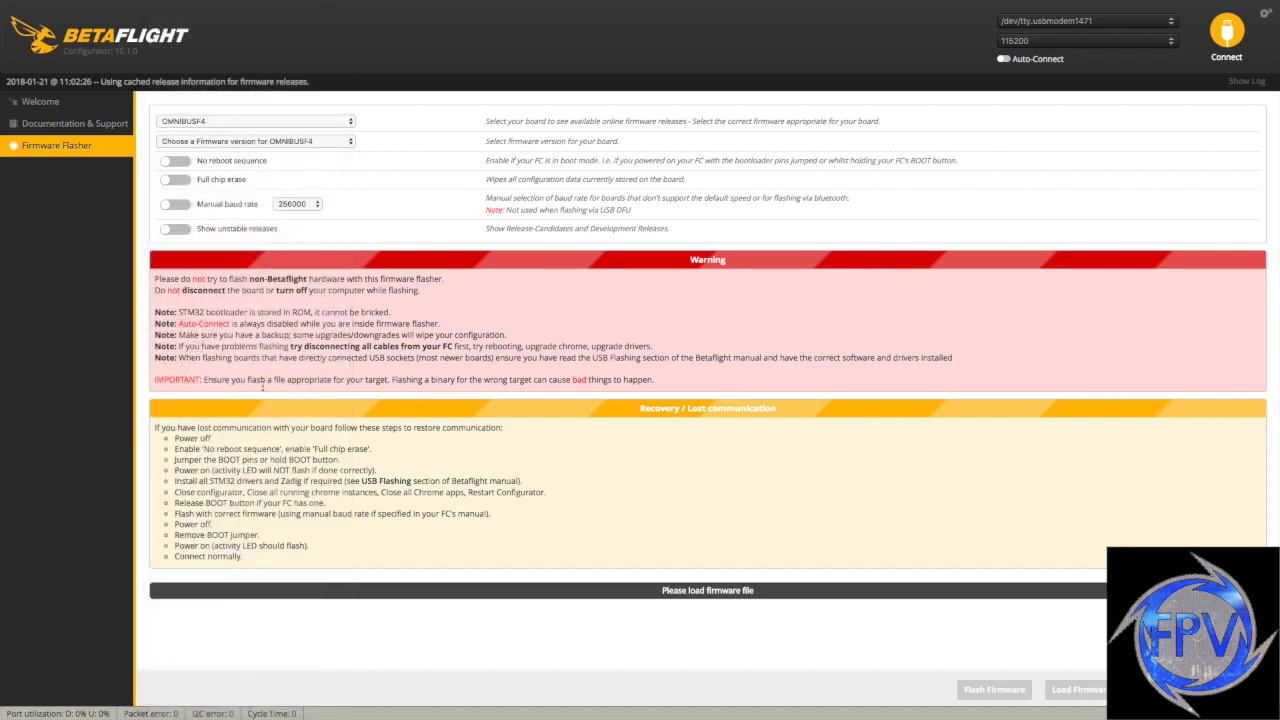
click(298, 142)
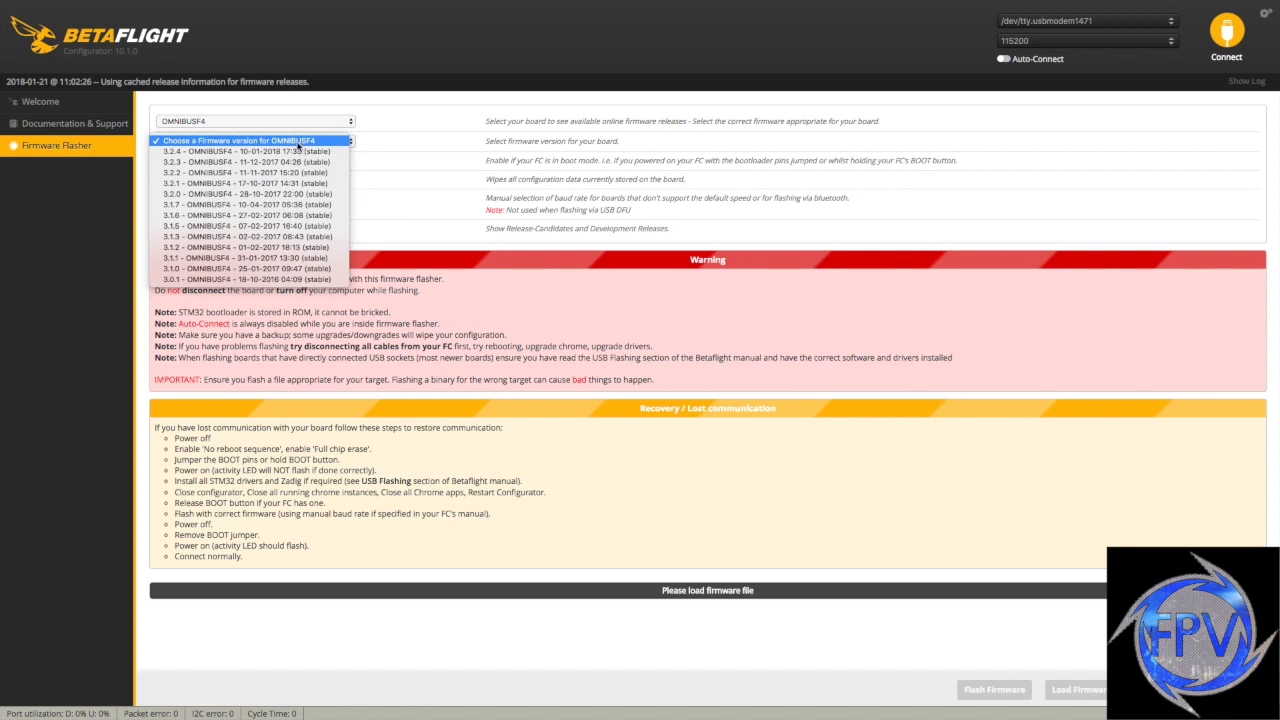
click(300, 151)
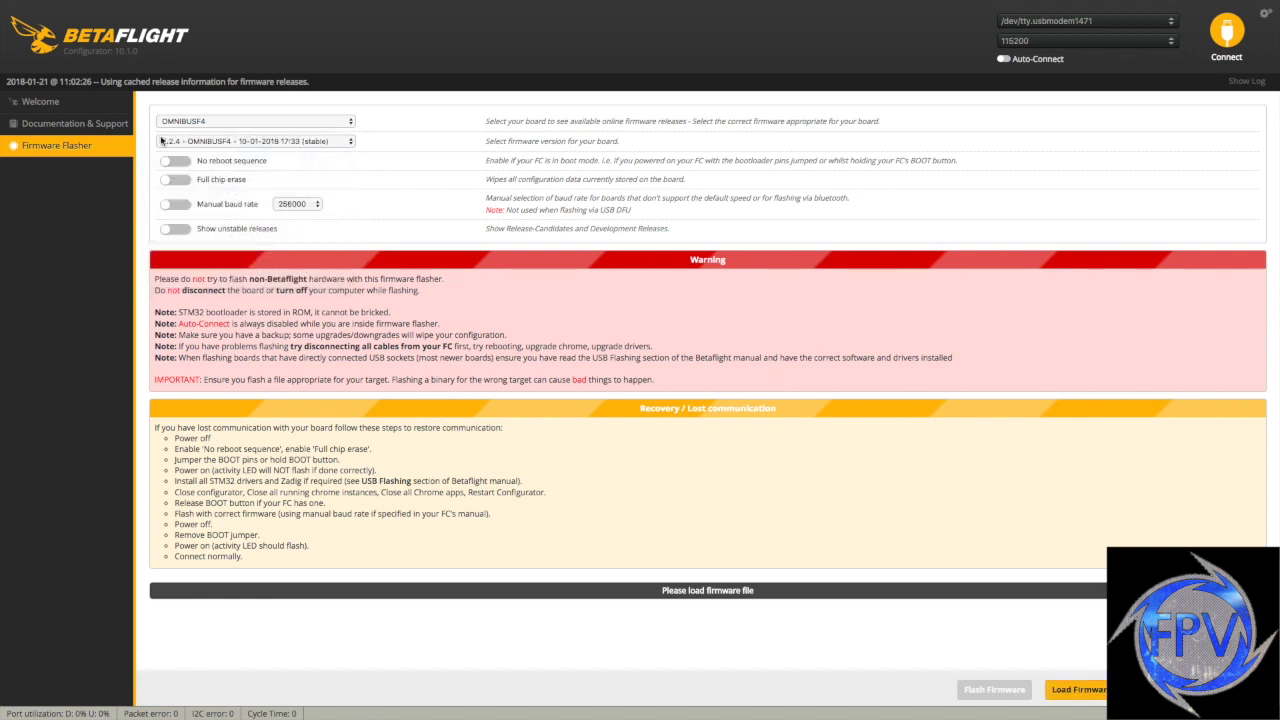
Load the selected firmware online and flash it to the flight controller
click(1140, 689)
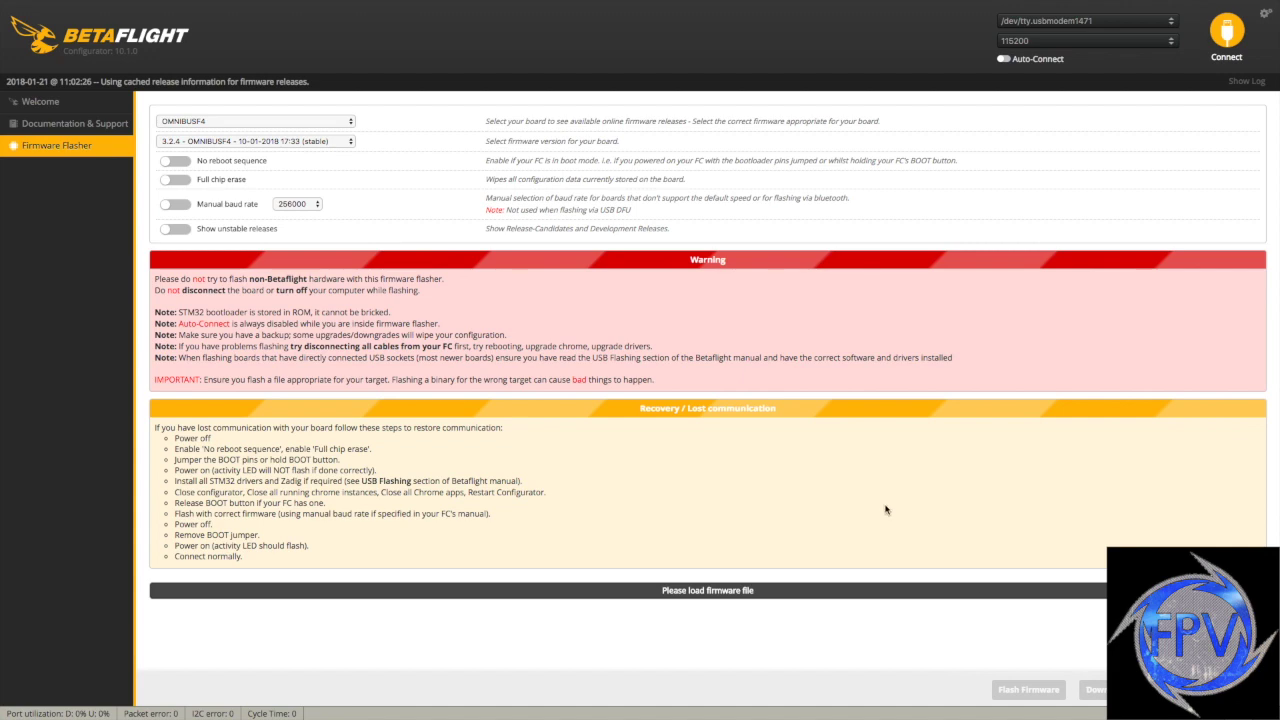
scroll(985, 697, down, 3)
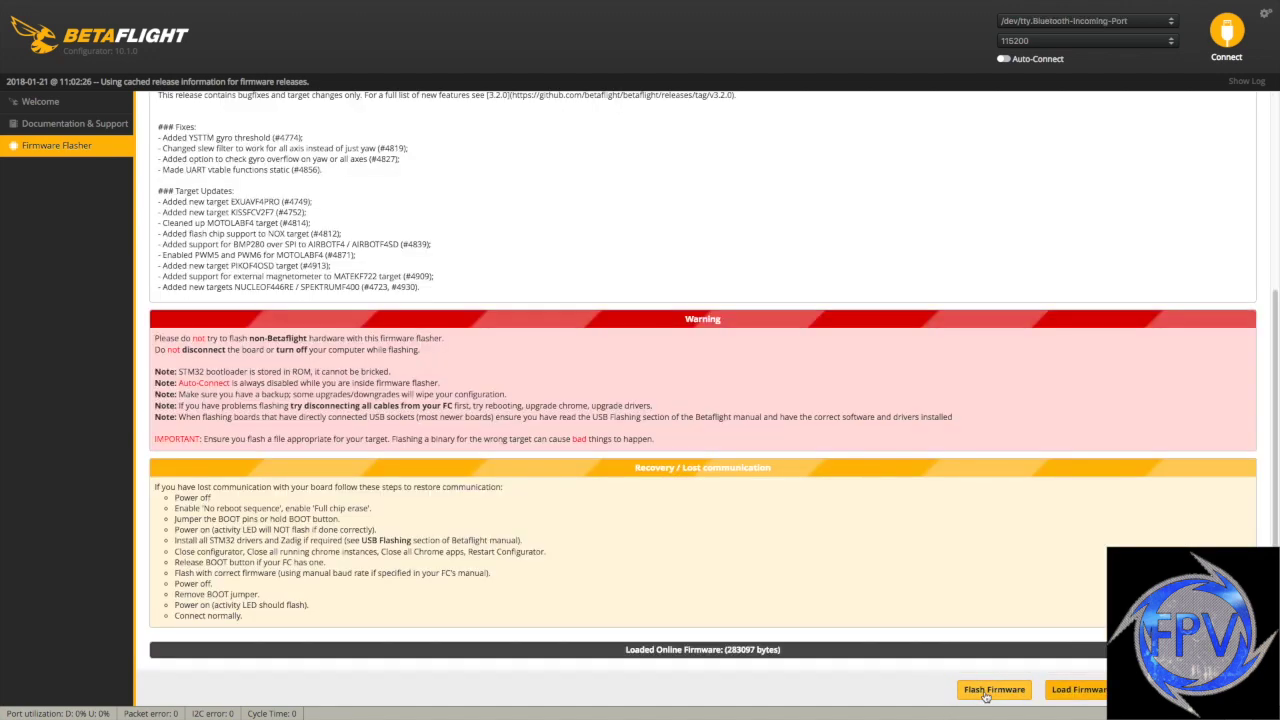
click(985, 693)
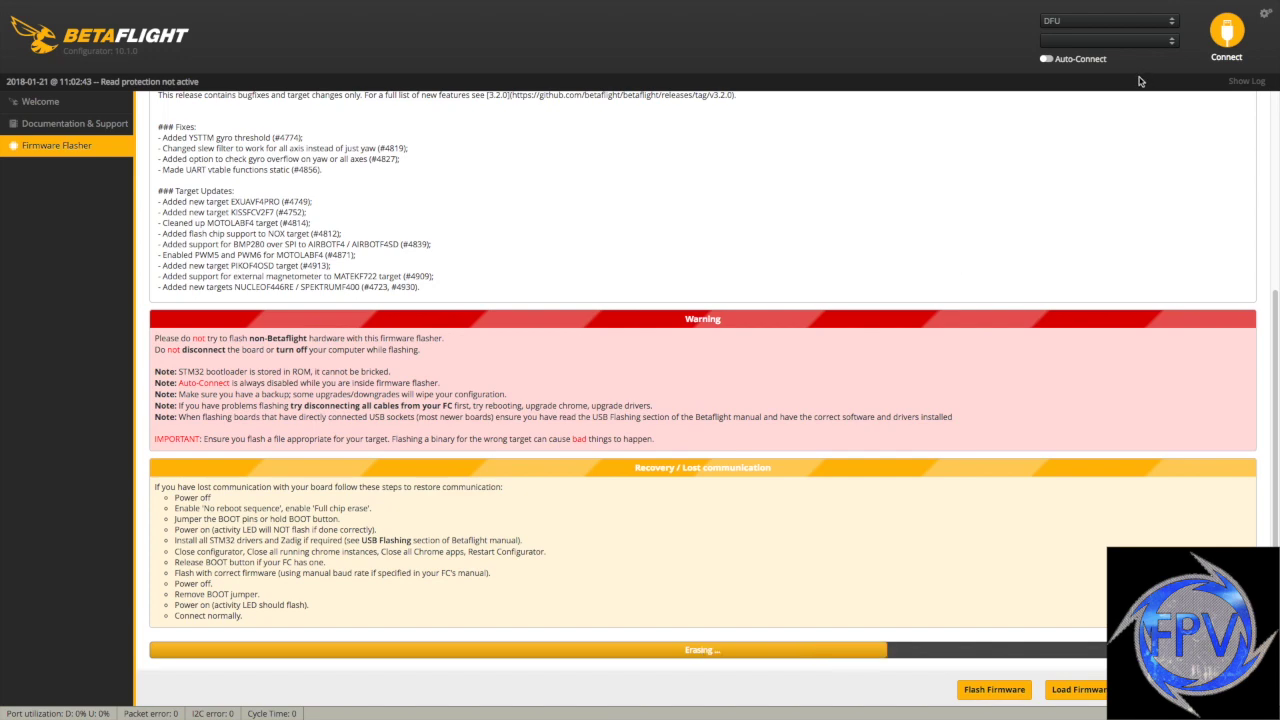
scroll(394, 301, up, 3)
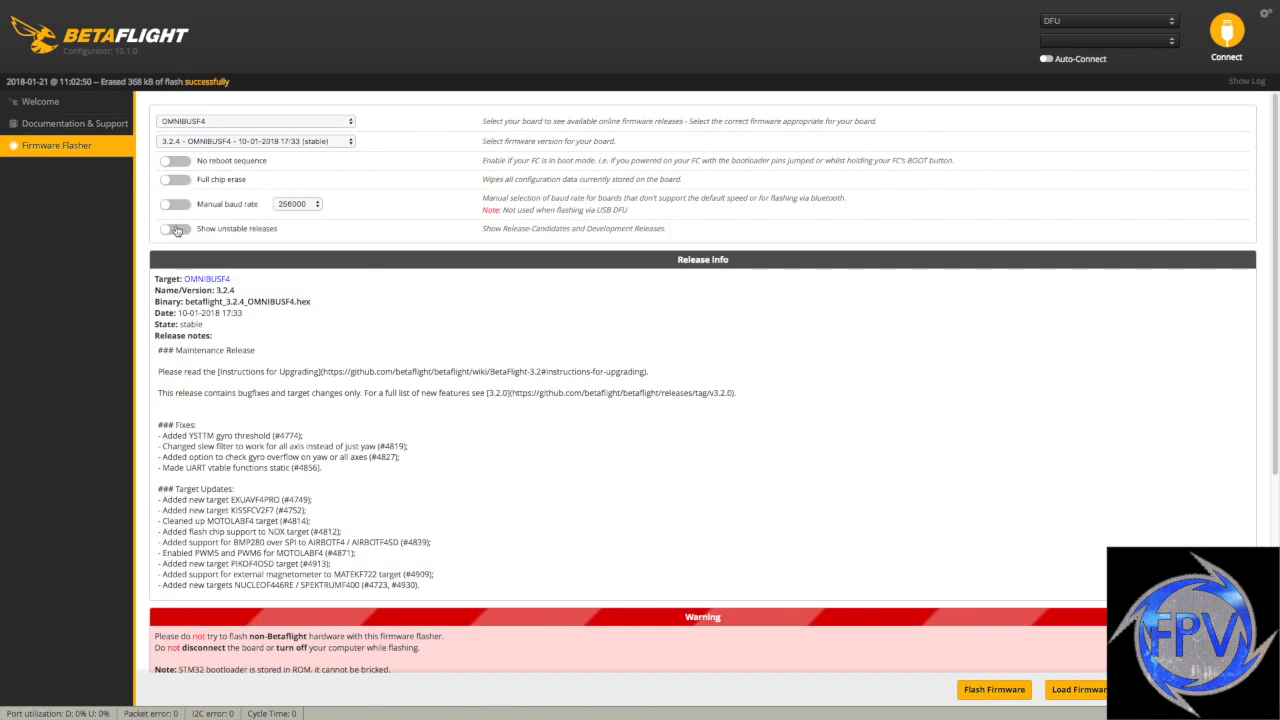
scroll(507, 340, down, 3)
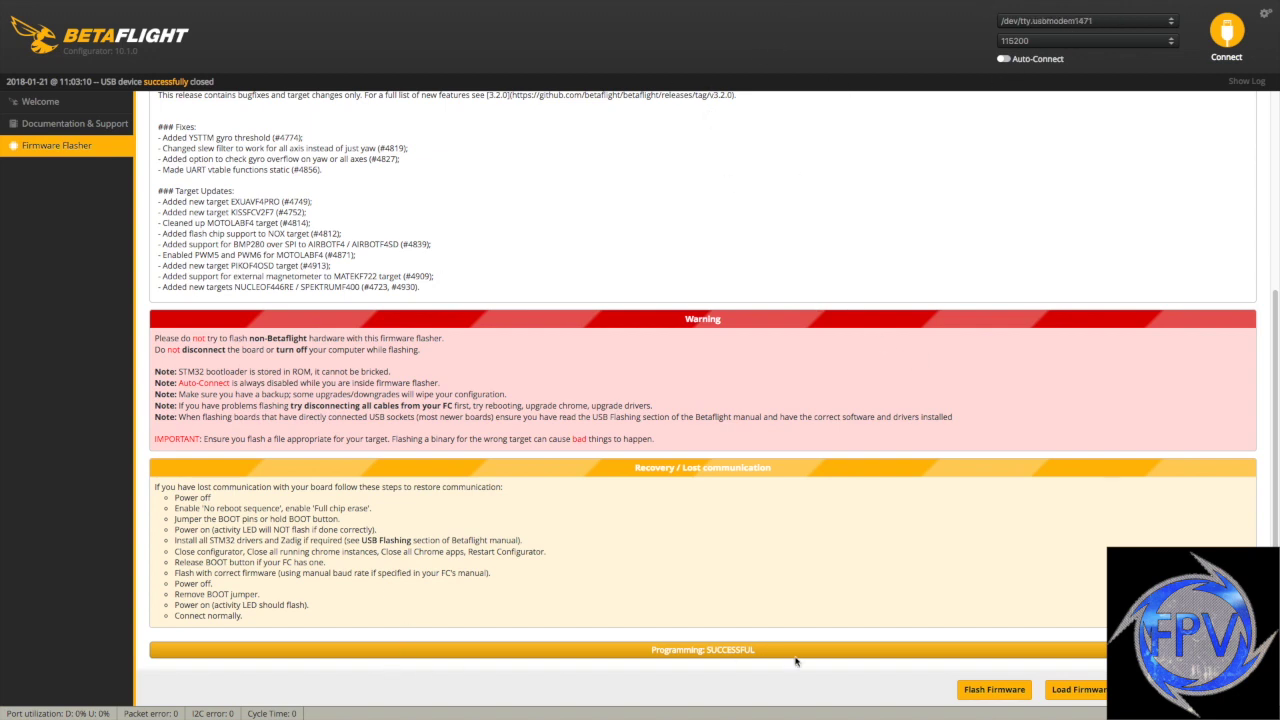
Reconnect to the flashed board, resetting the model's Z axis and calibrating the accelerometer
click(1227, 35)
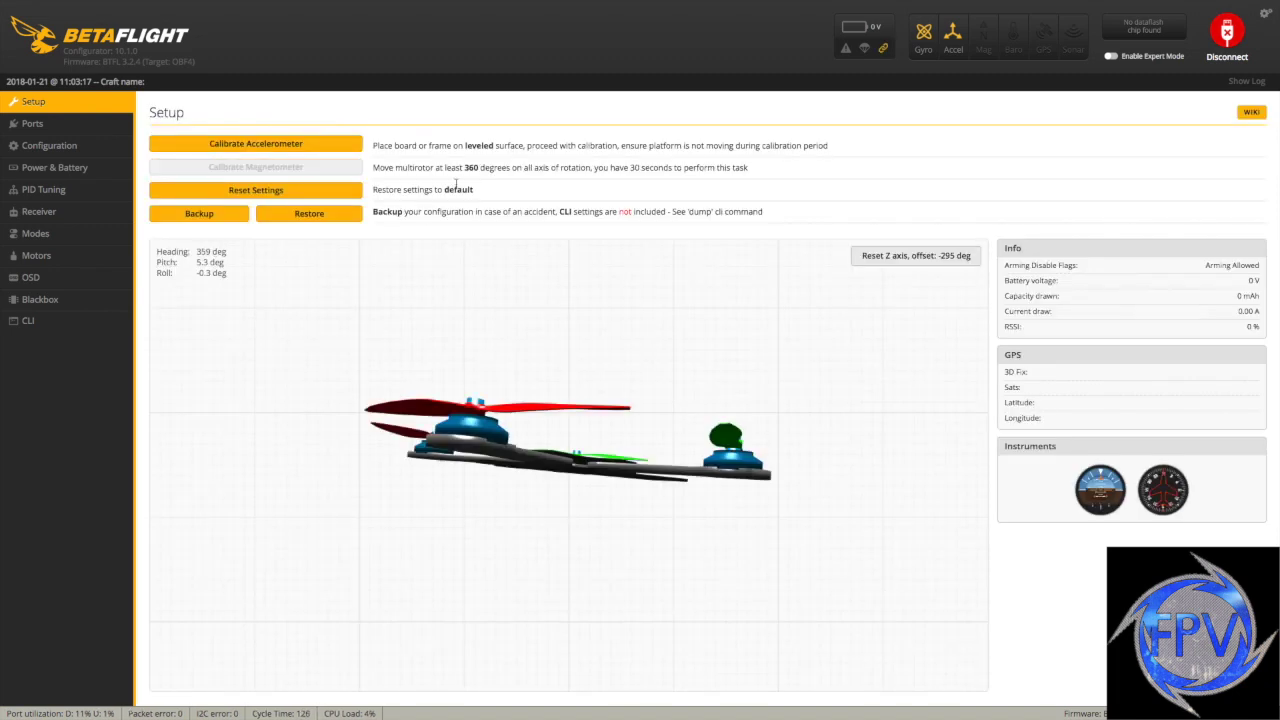
click(930, 257)
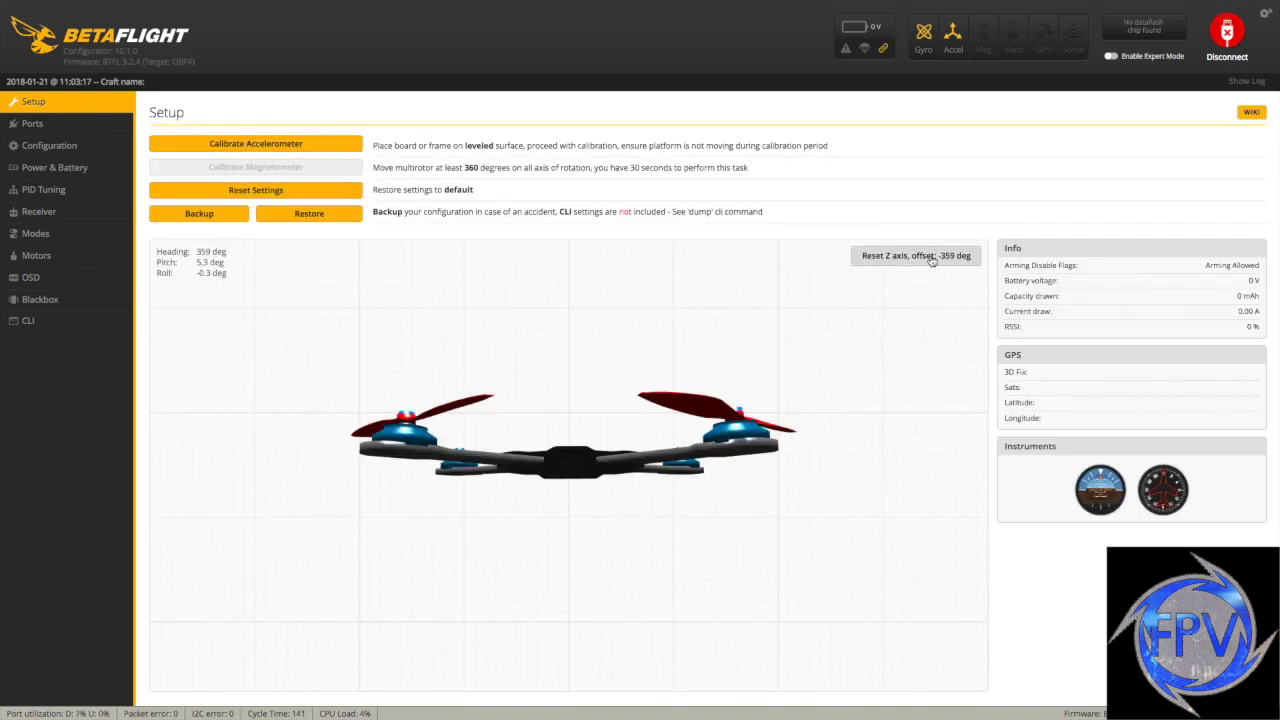
click(293, 146)
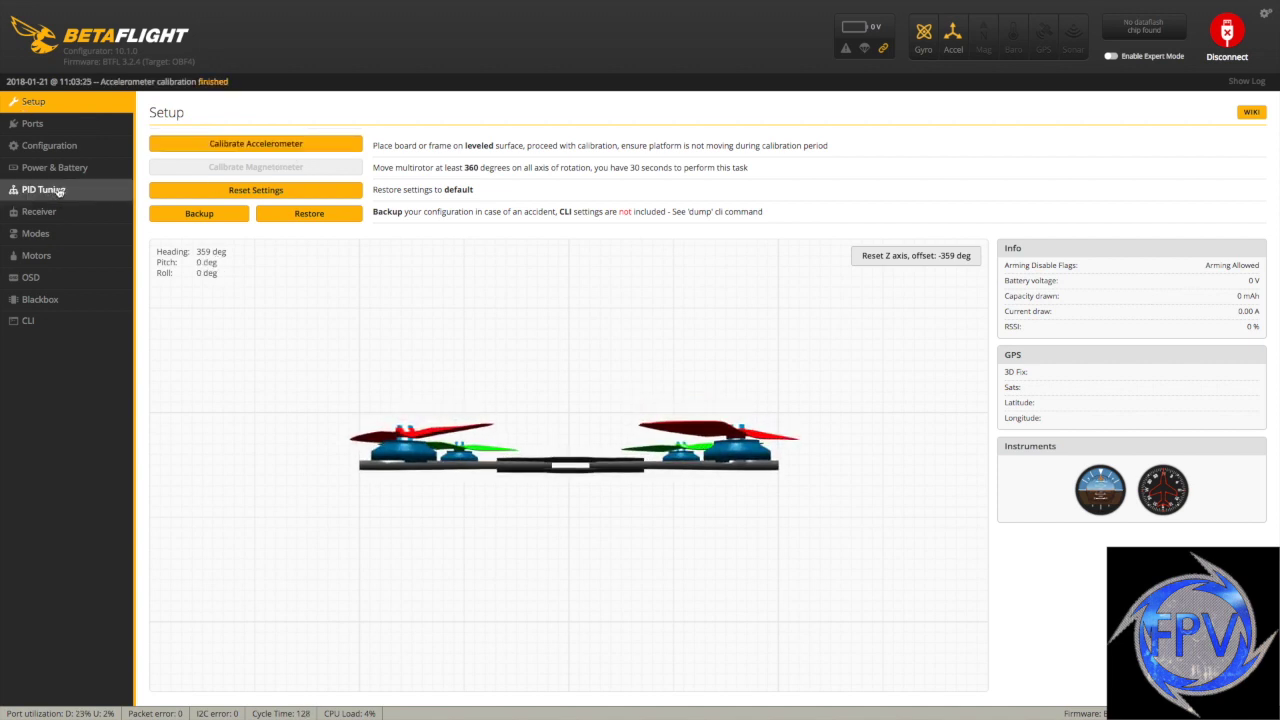
Enable Serial Rx on UART1 and SmartPort telemetry output on UART6, save, and reconnect to check the port settings
click(33, 124)
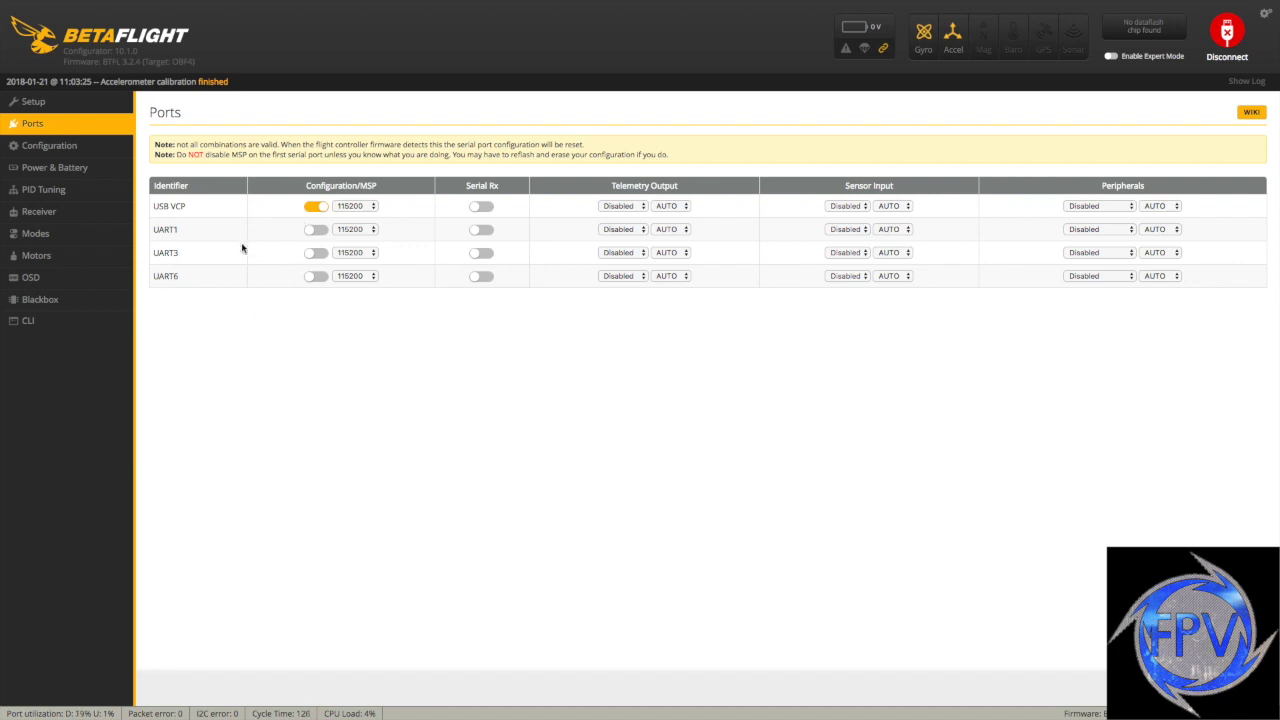
click(484, 229)
click(635, 278)
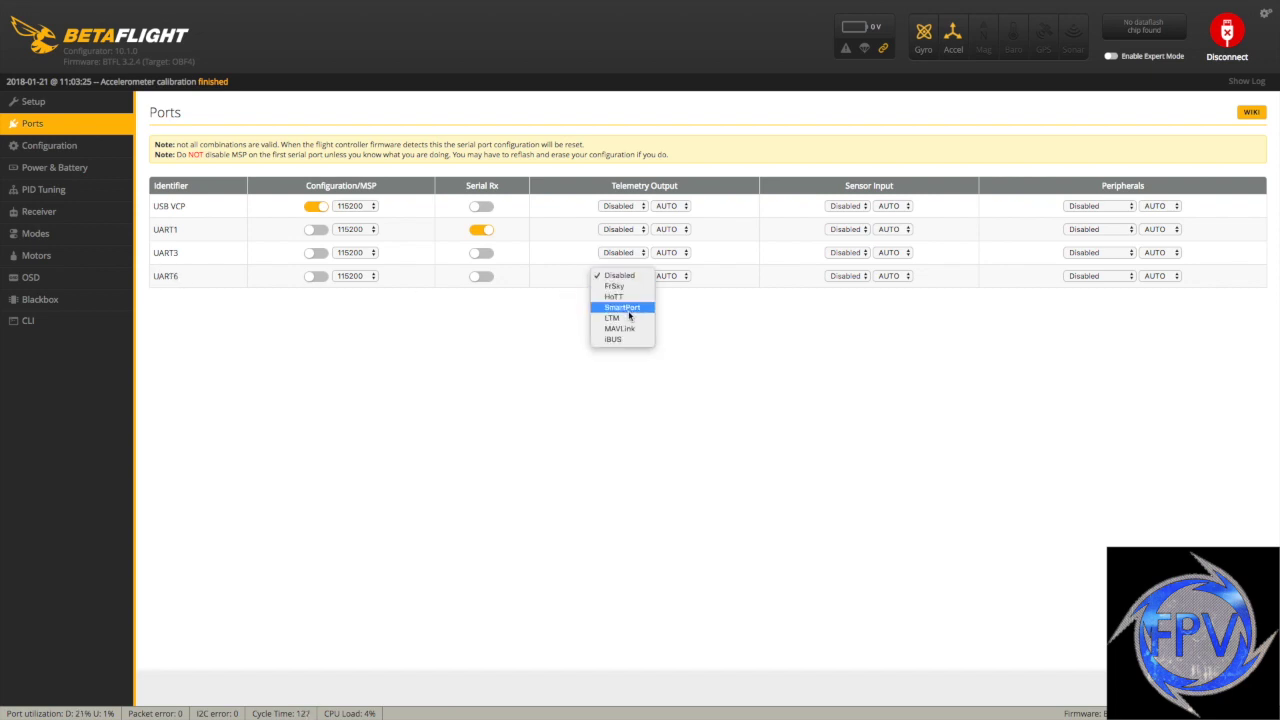
click(629, 316)
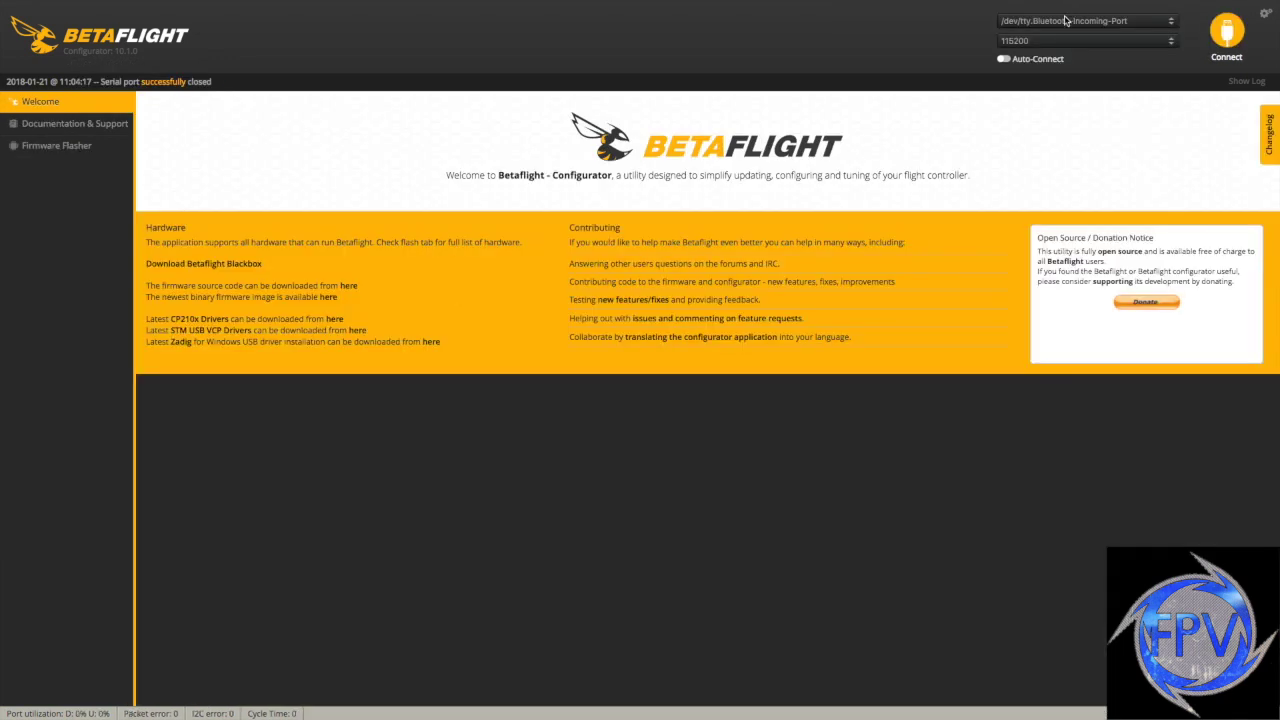
click(1229, 34)
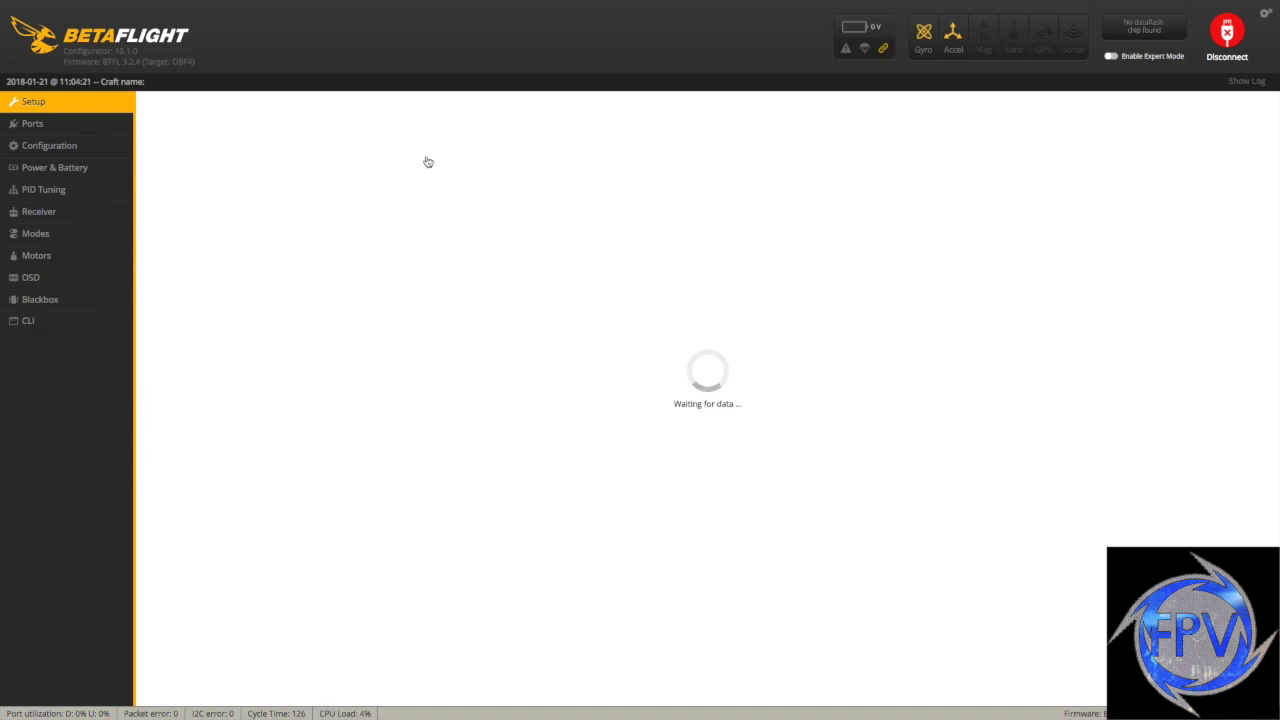
click(40, 124)
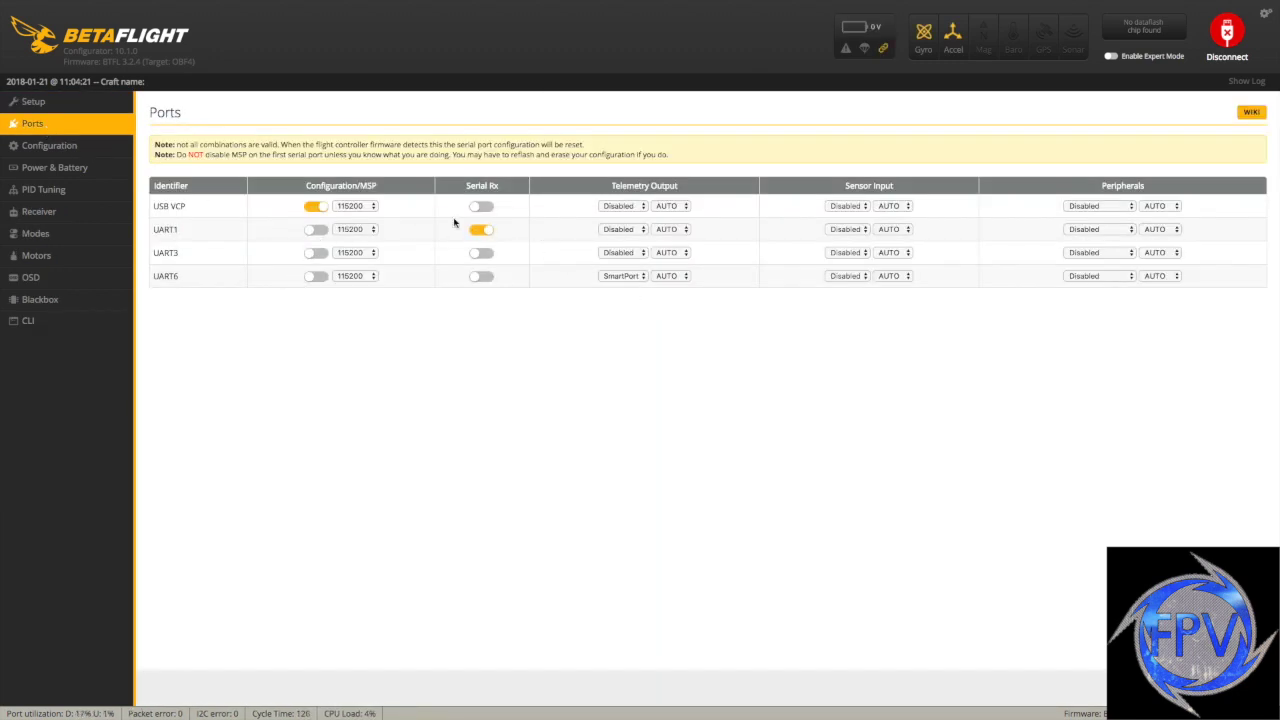
Set the ESC/motor protocol to DSHOT600 in the board's configuration
click(40, 153)
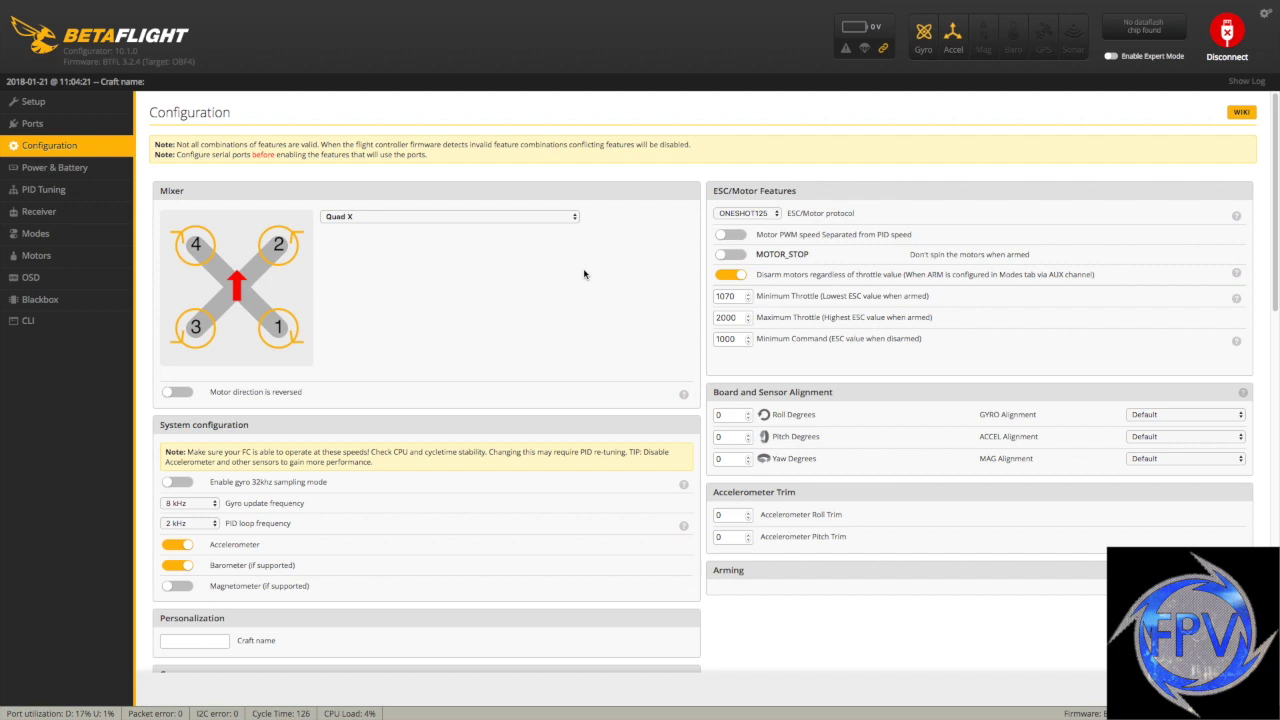
click(771, 215)
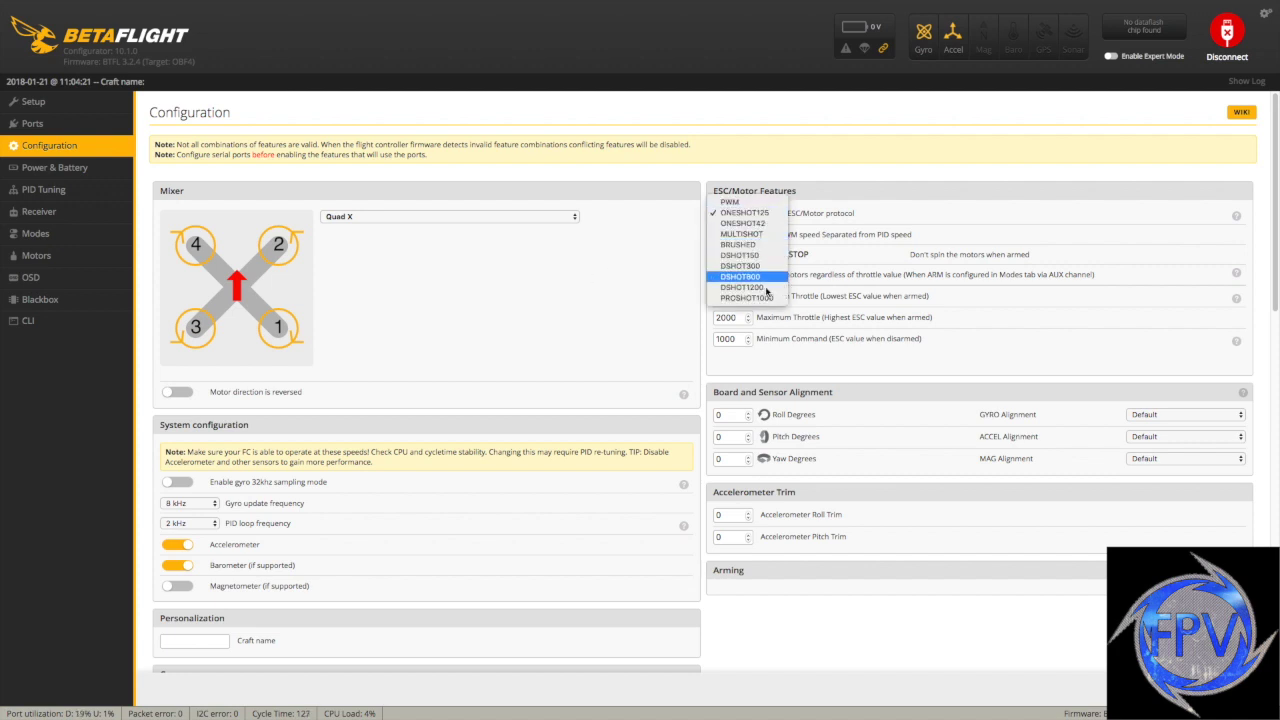
click(767, 277)
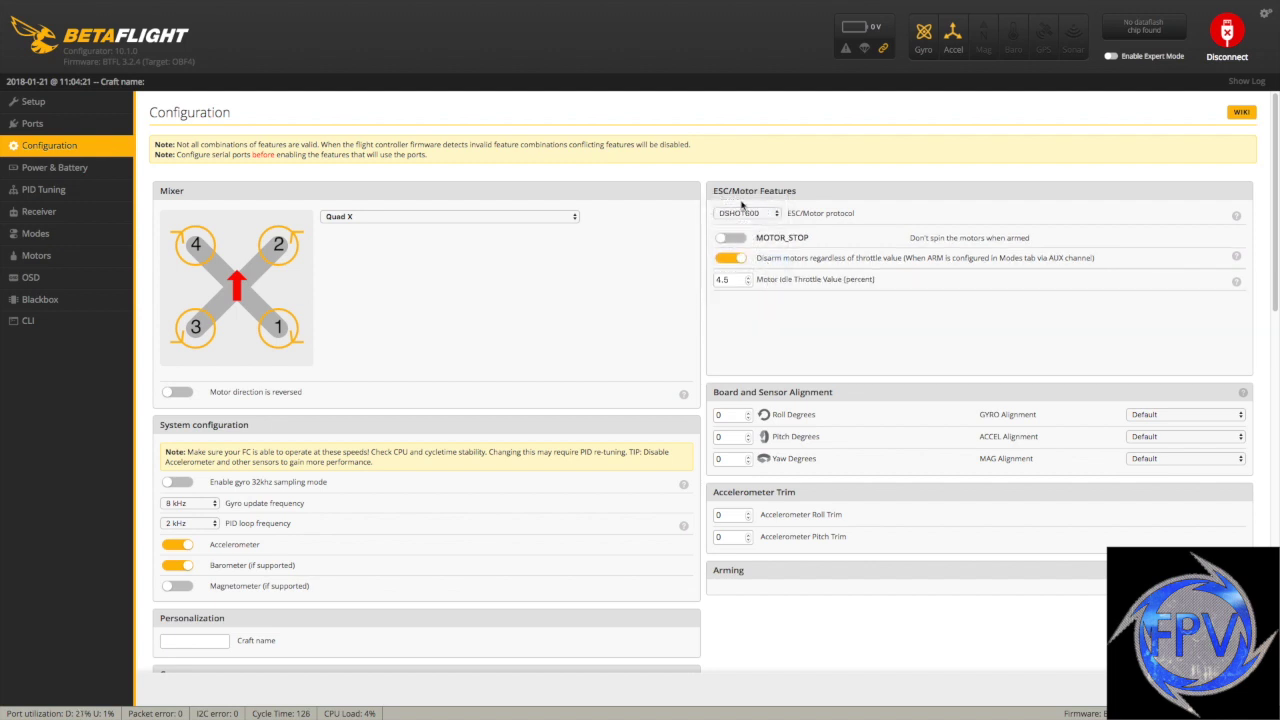
Set the gyro update and PID loop frequencies to 4 kHz and disable the barometer
scroll(607, 339, down, 2)
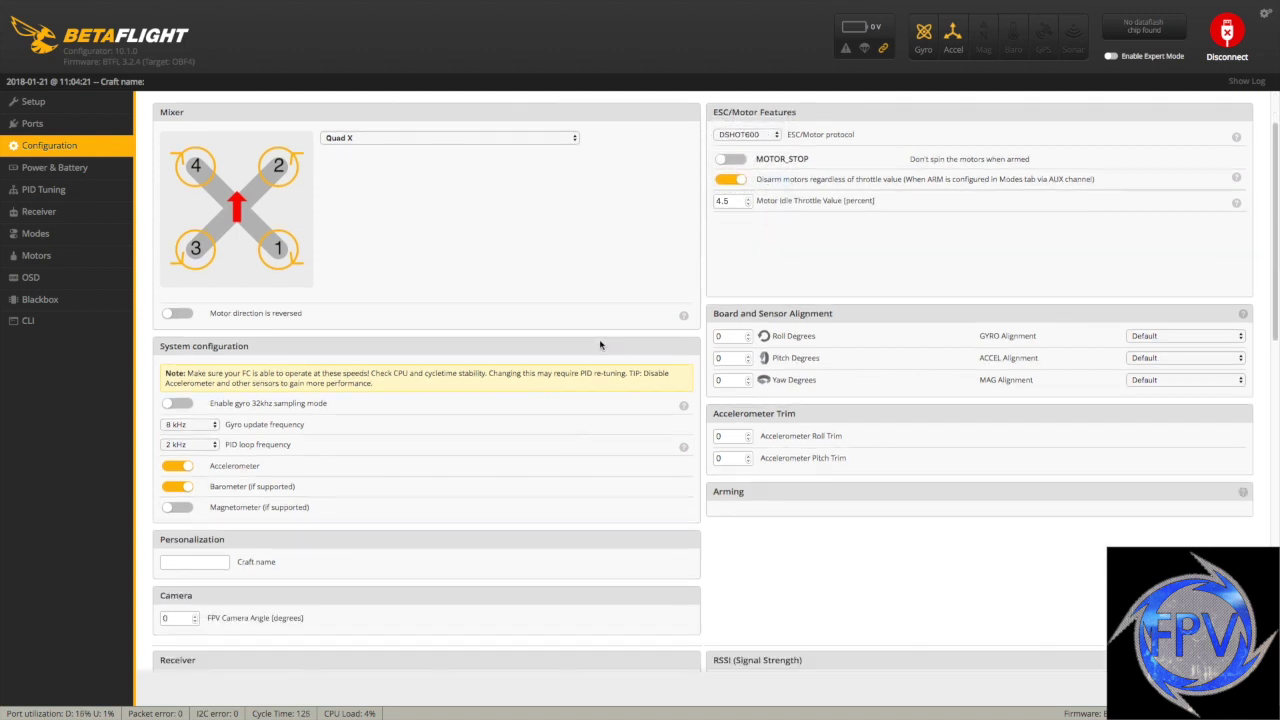
scroll(395, 470, down, 1)
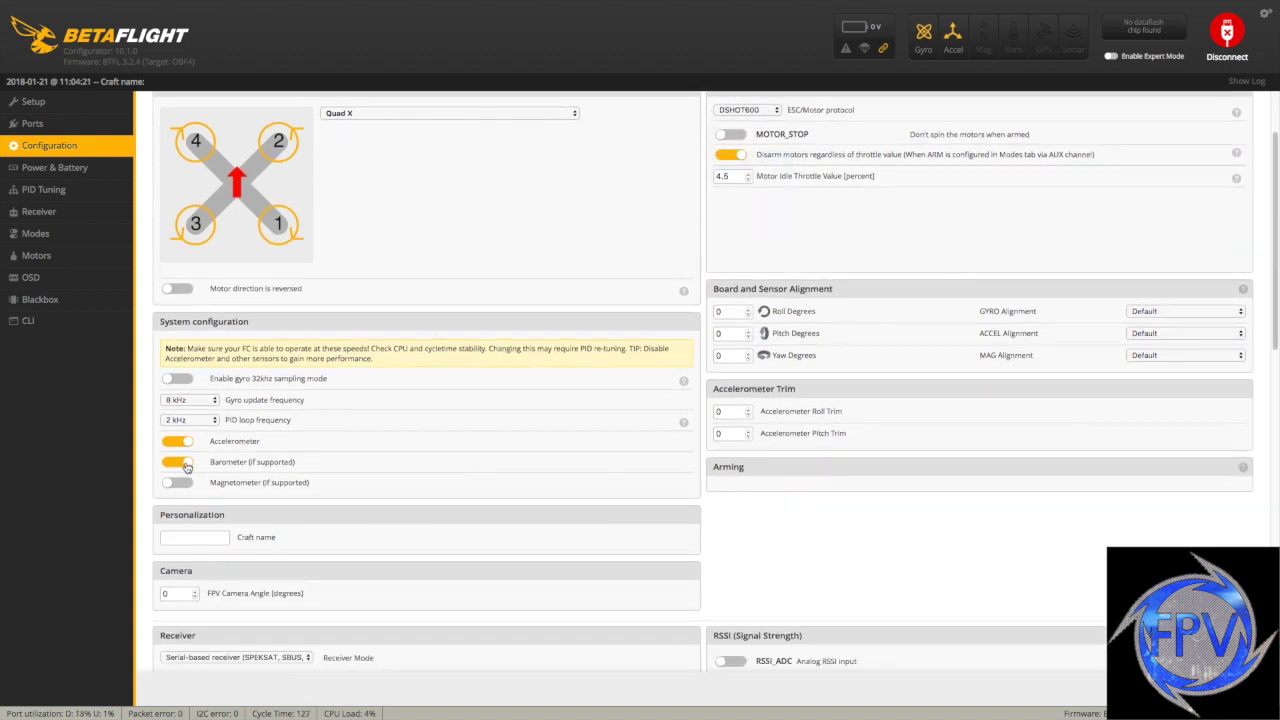
click(214, 402)
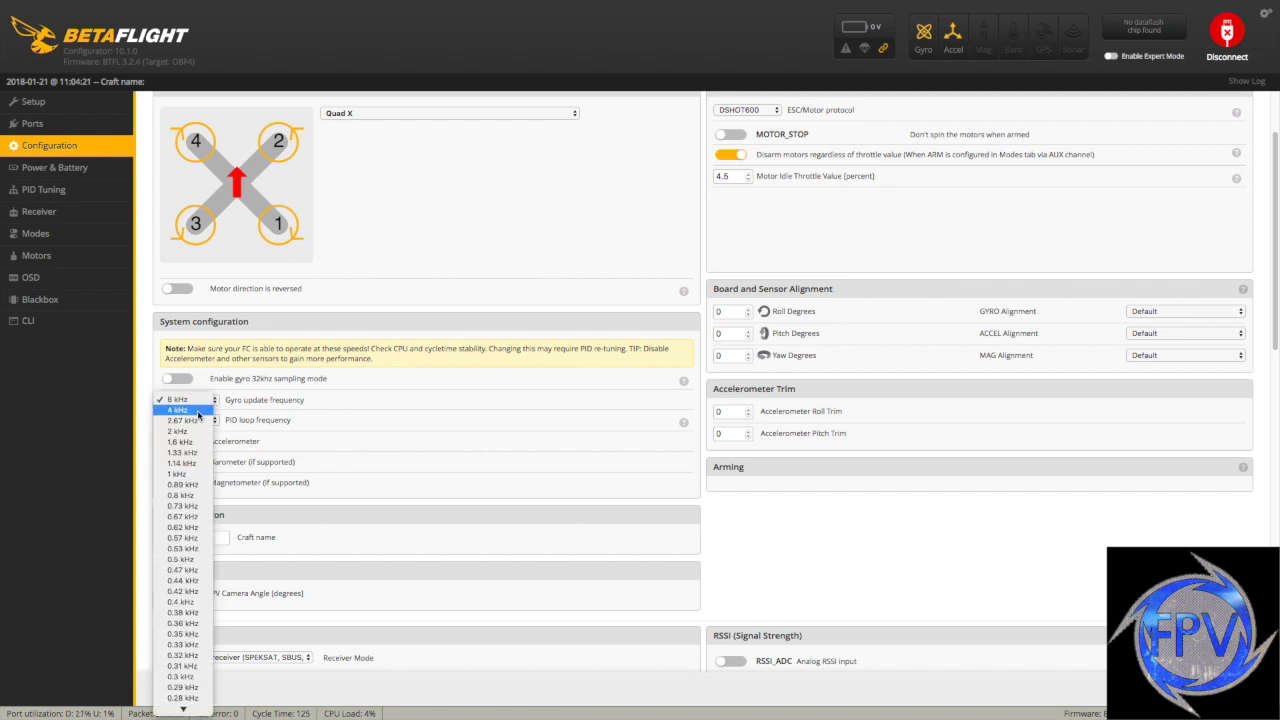
click(198, 414)
click(214, 422)
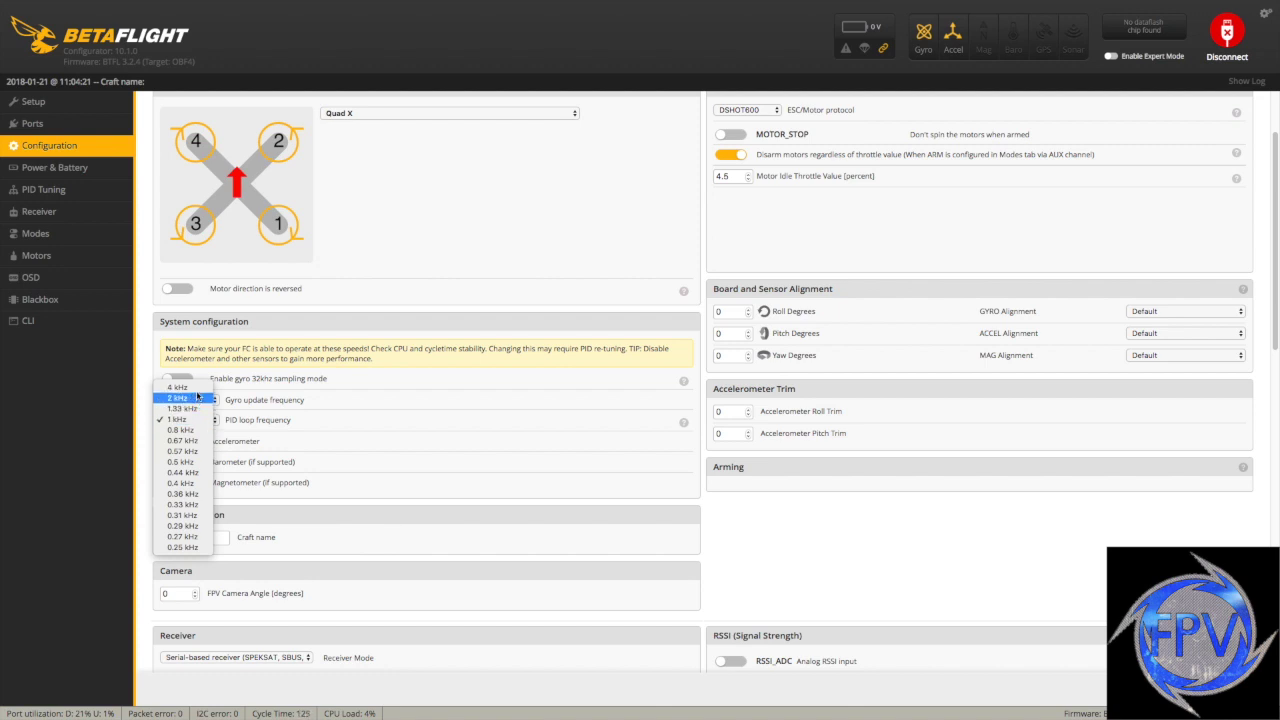
click(205, 403)
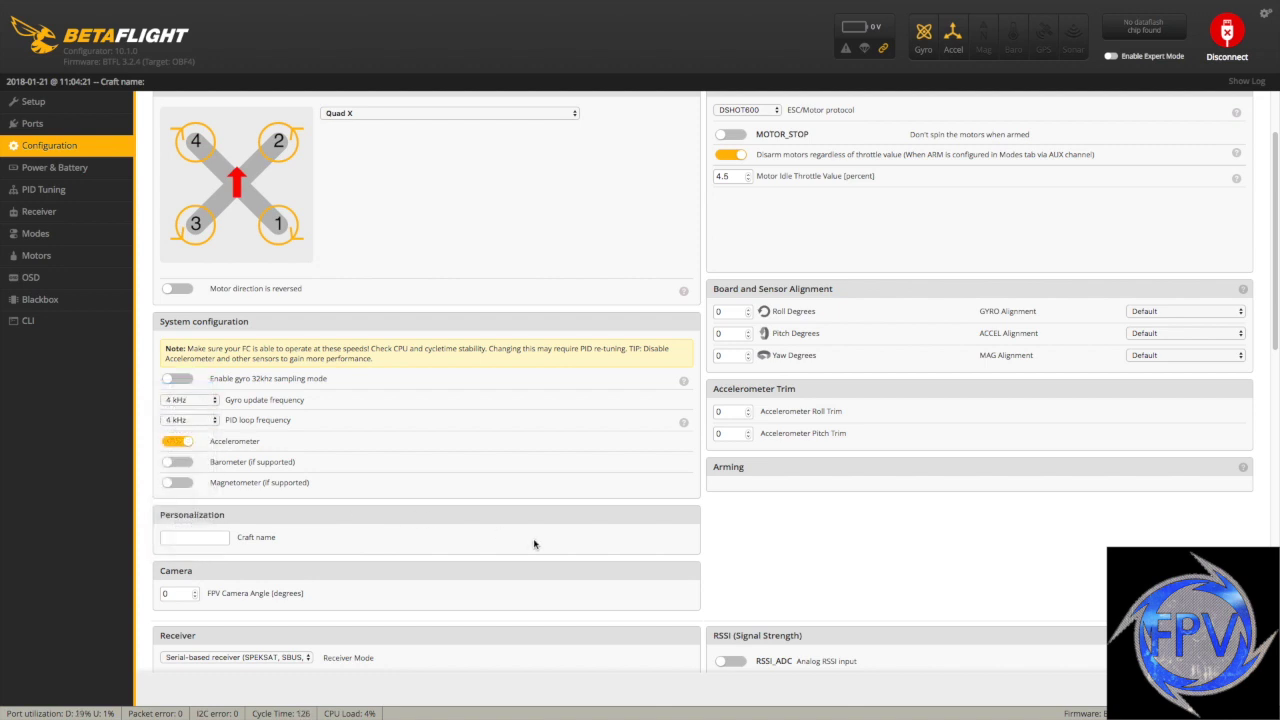
Name the craft cyclonefpv-diablo in the personalization settings
scroll(534, 544, down, 2)
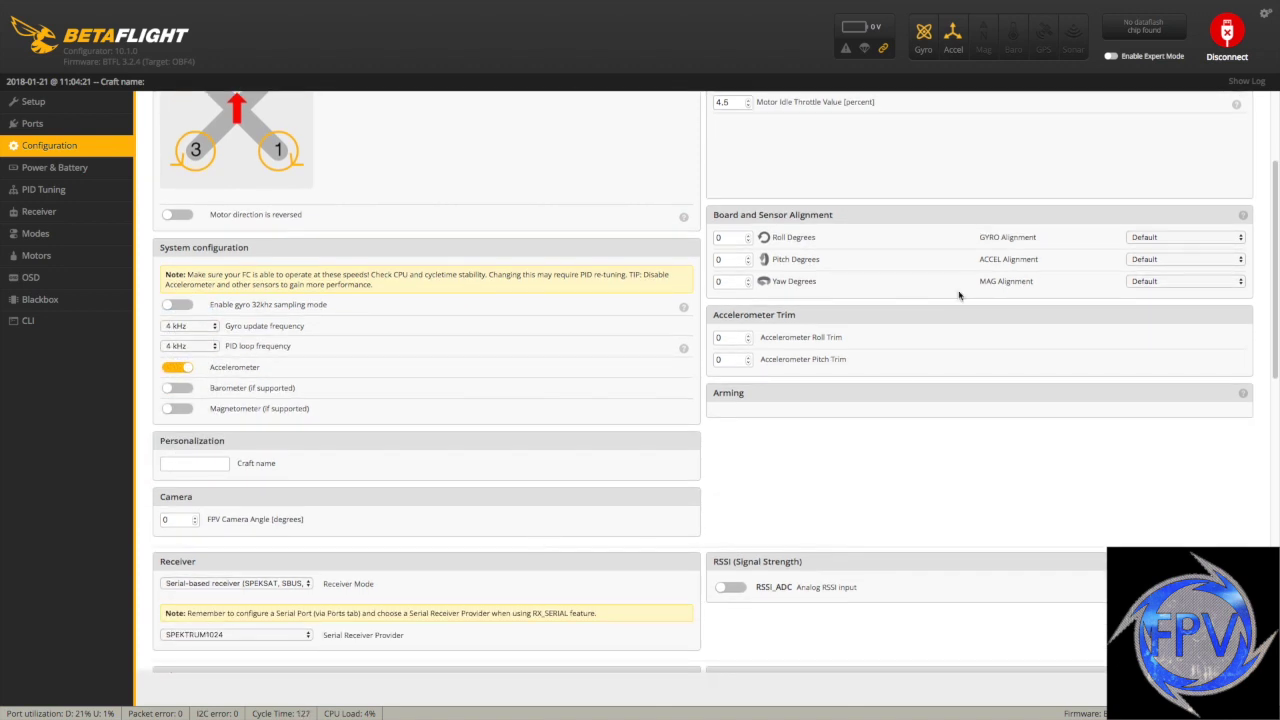
scroll(520, 452, down, 1)
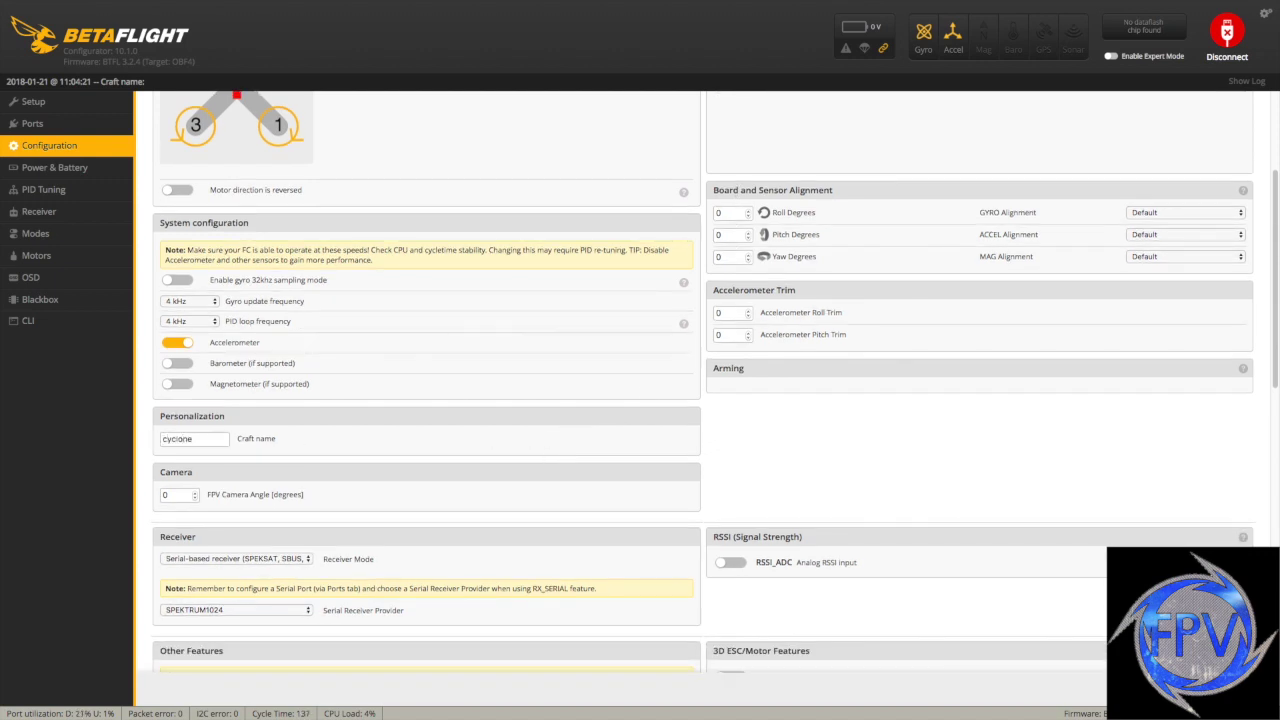
text(blo)
scroll(341, 497, down, 5)
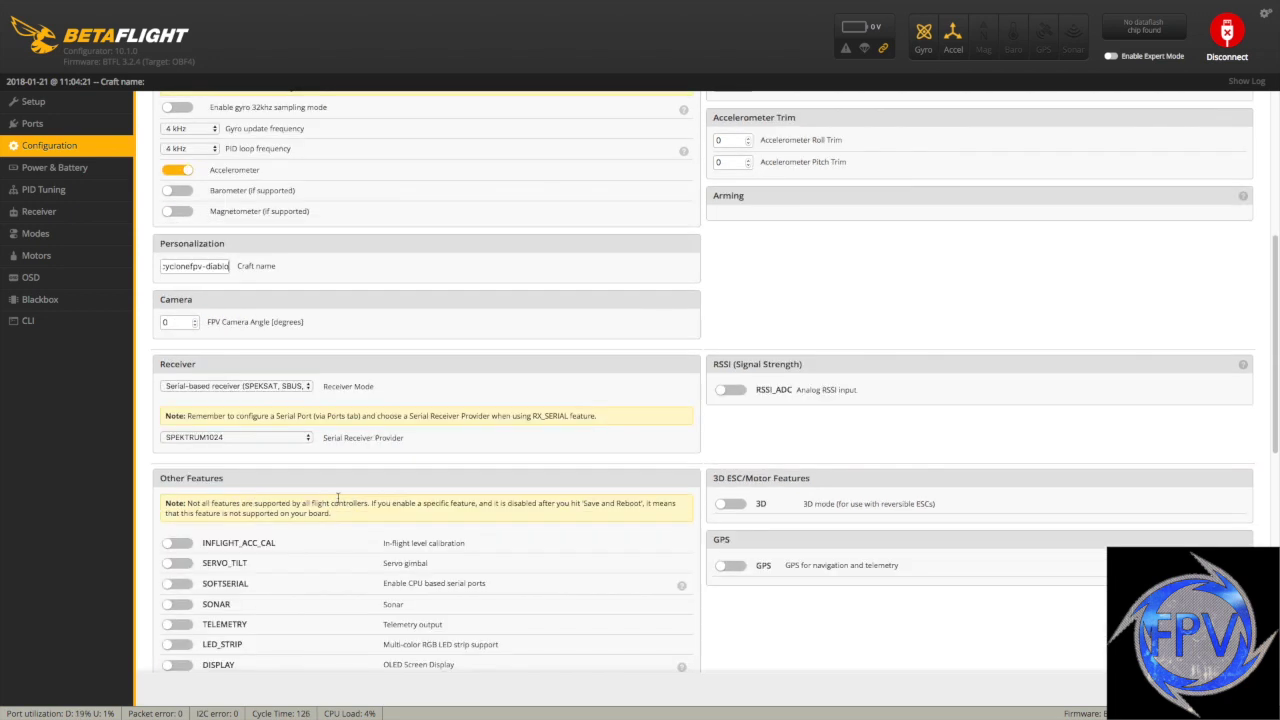
Keep the receiver mode as serial-based and set the serial receiver provider to SBUS
click(203, 388)
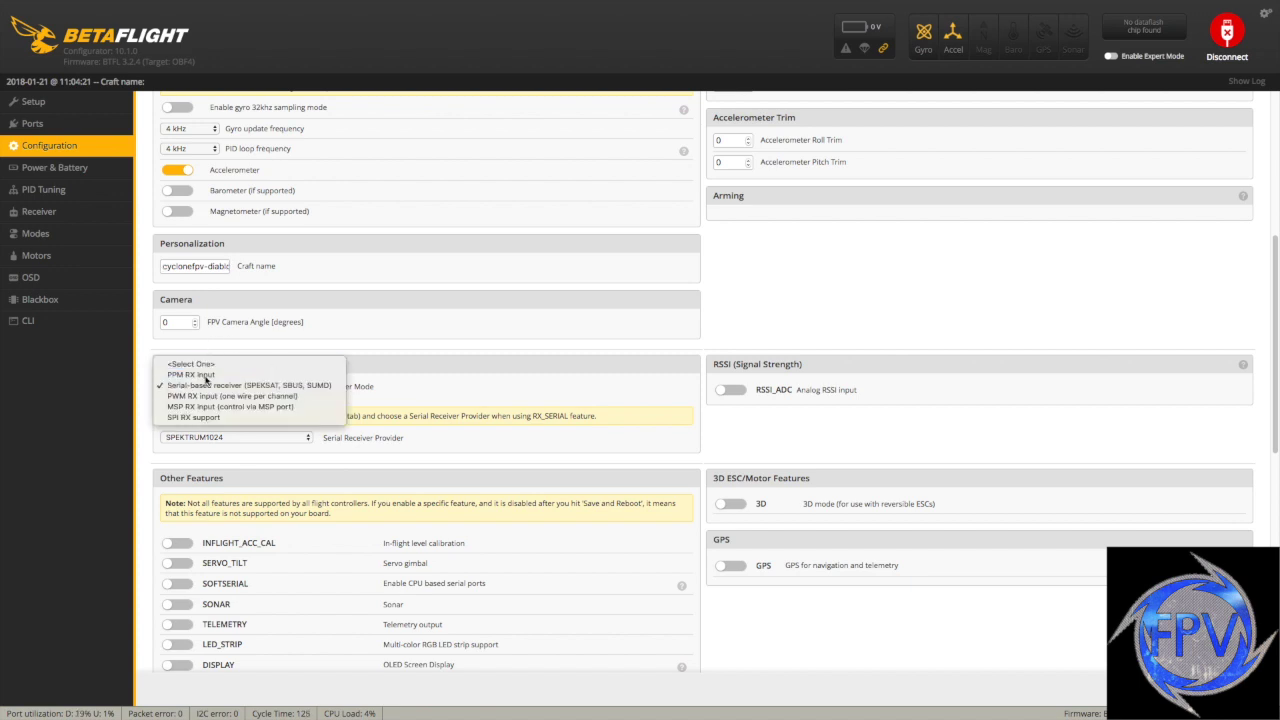
click(205, 389)
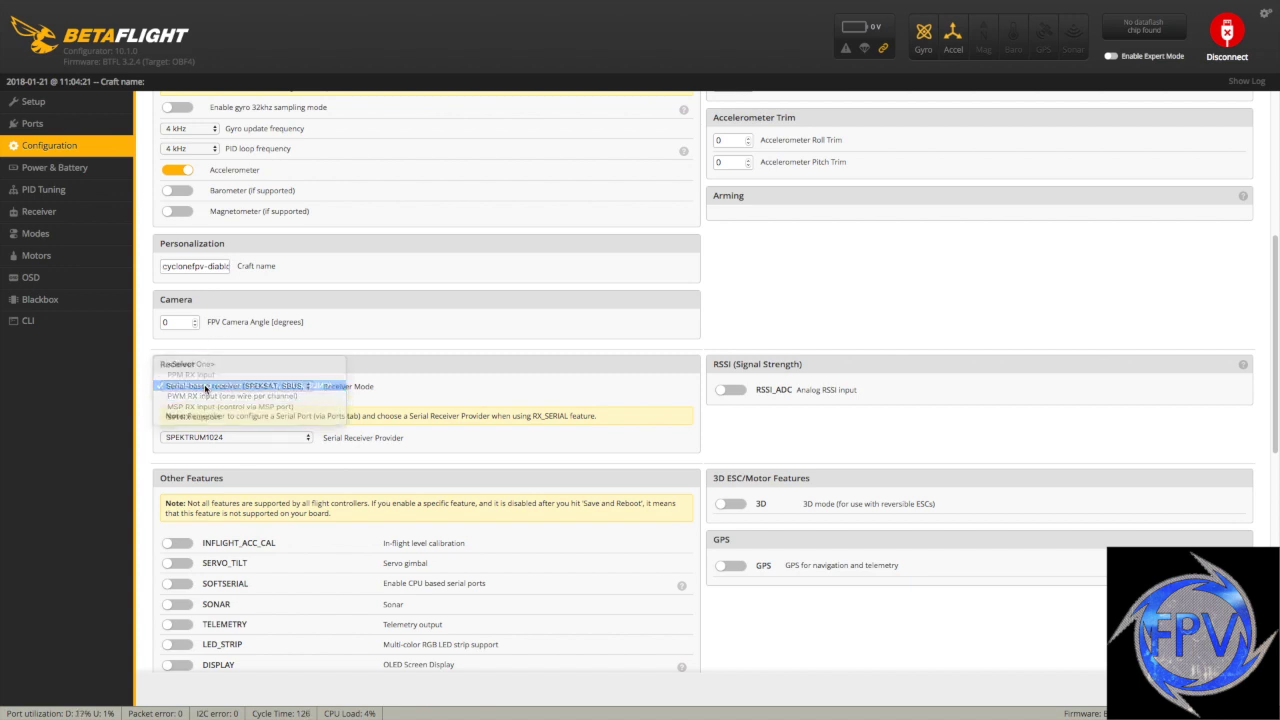
click(254, 440)
click(243, 462)
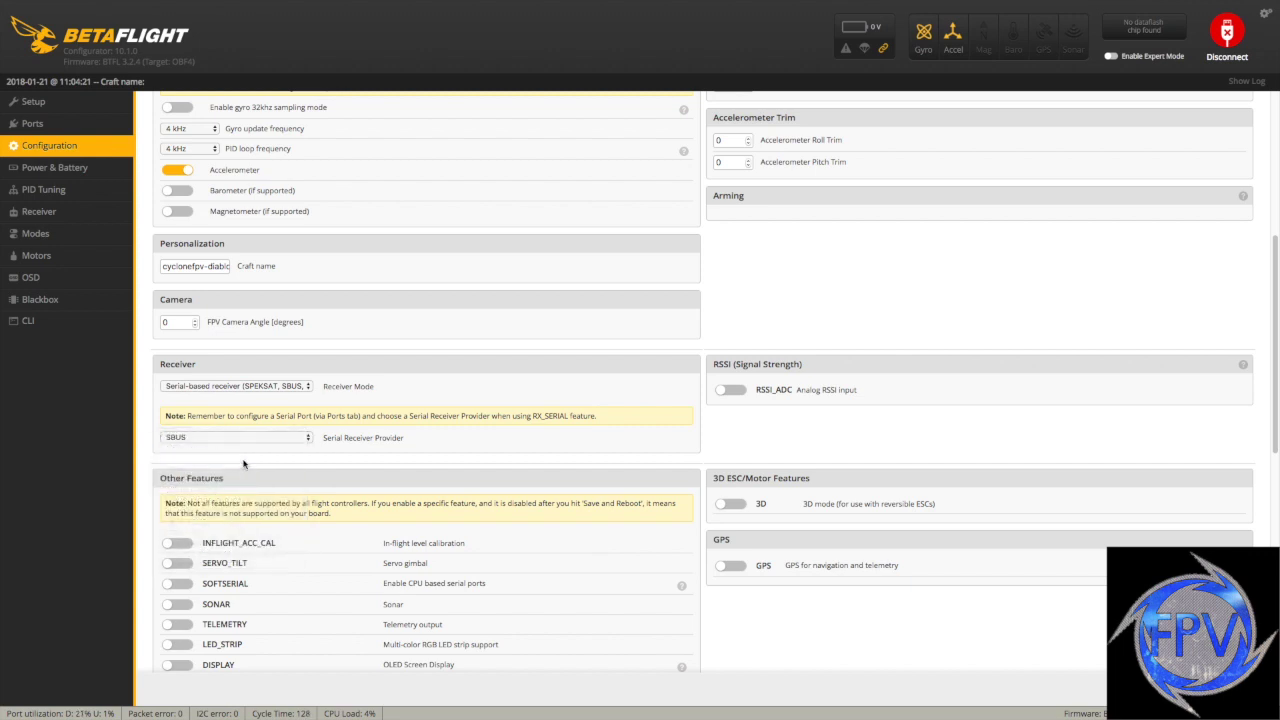
scroll(518, 512, down, 1)
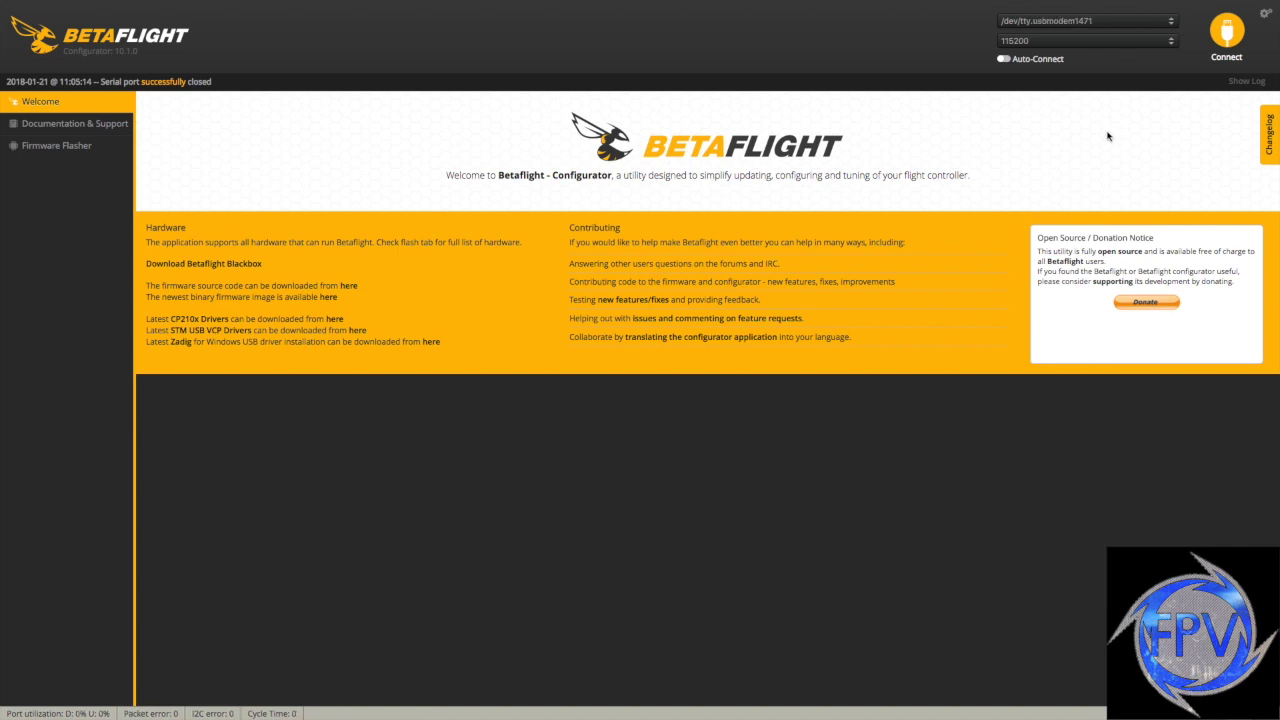
Reconnect to the flight controller and review the saved ports, system configuration and receiver settings
click(1226, 36)
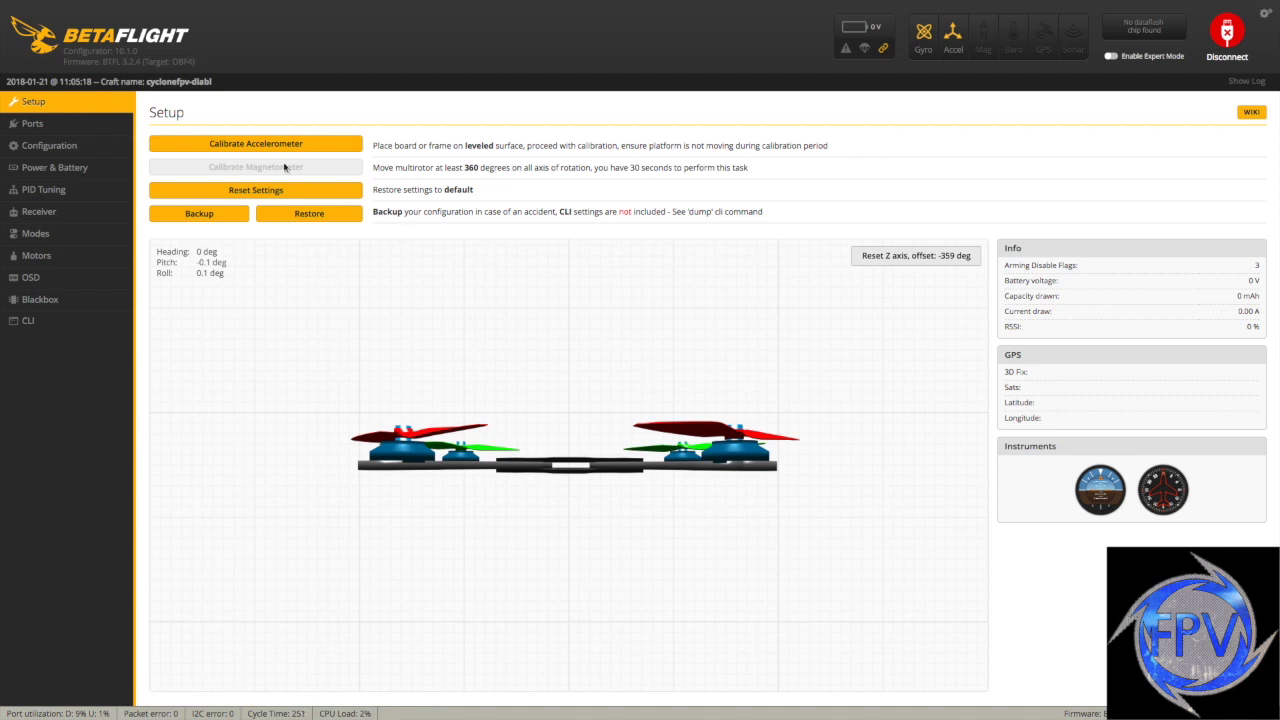
click(54, 143)
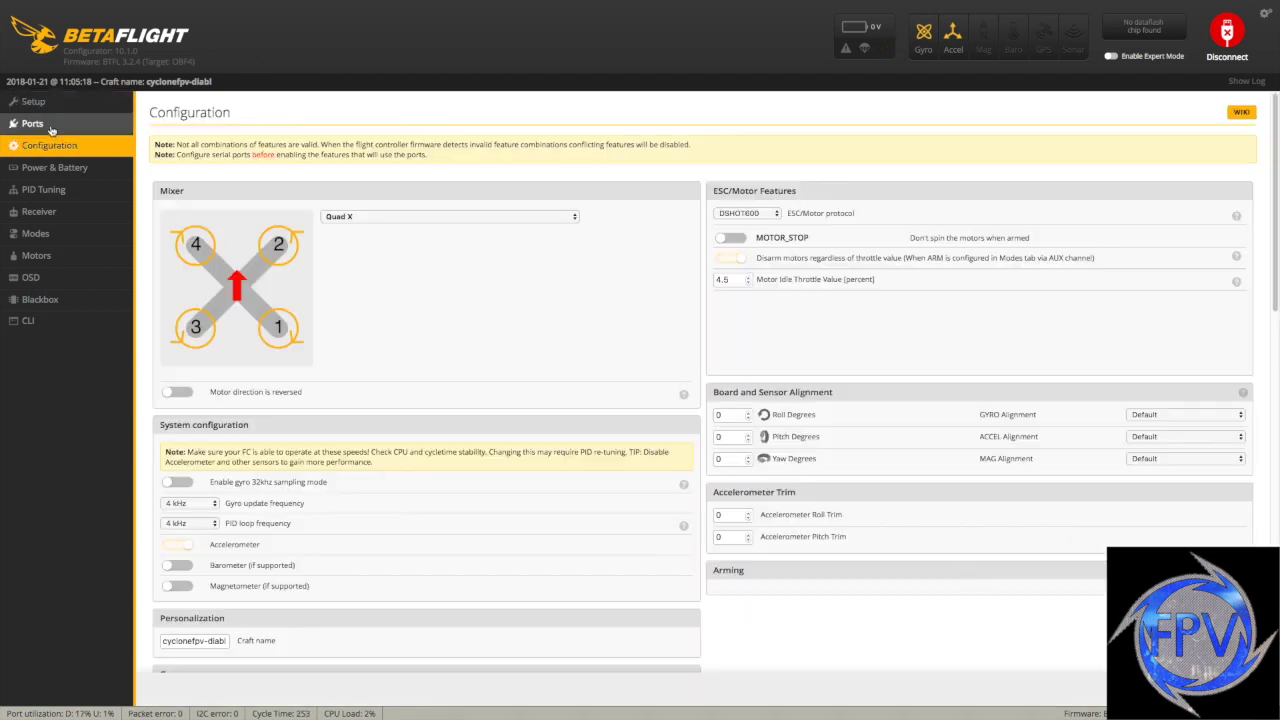
click(27, 124)
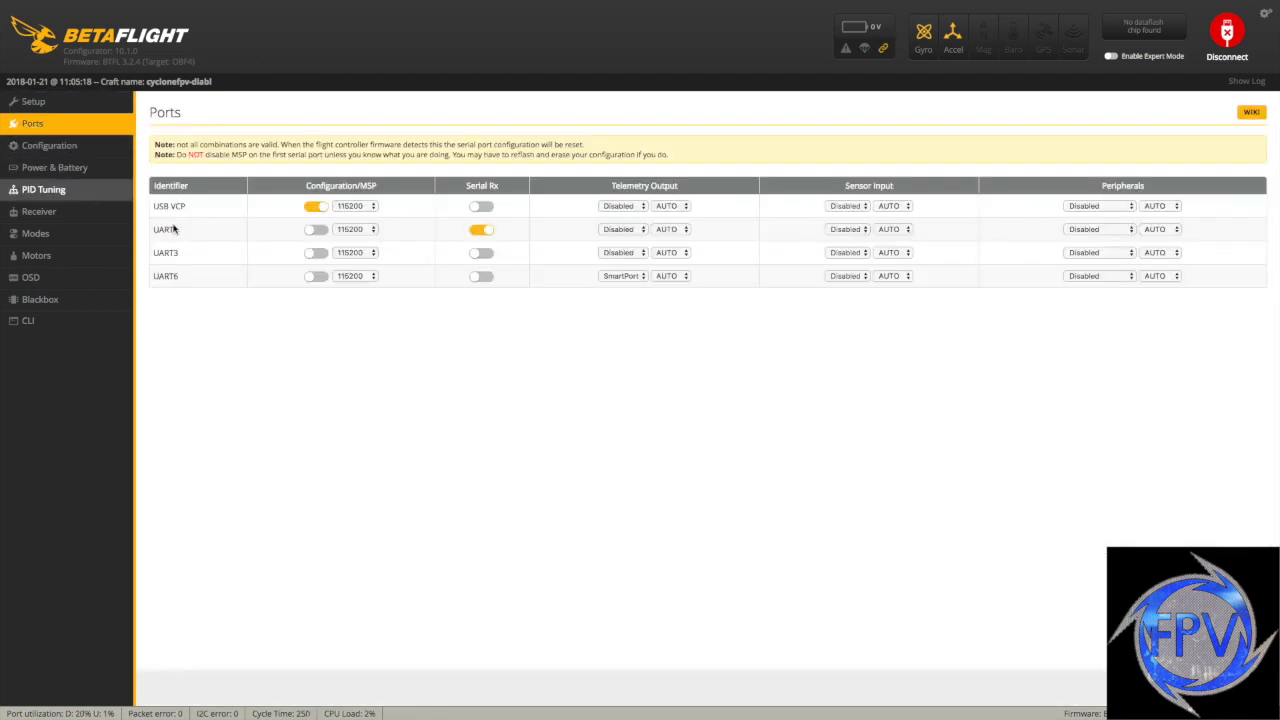
click(60, 146)
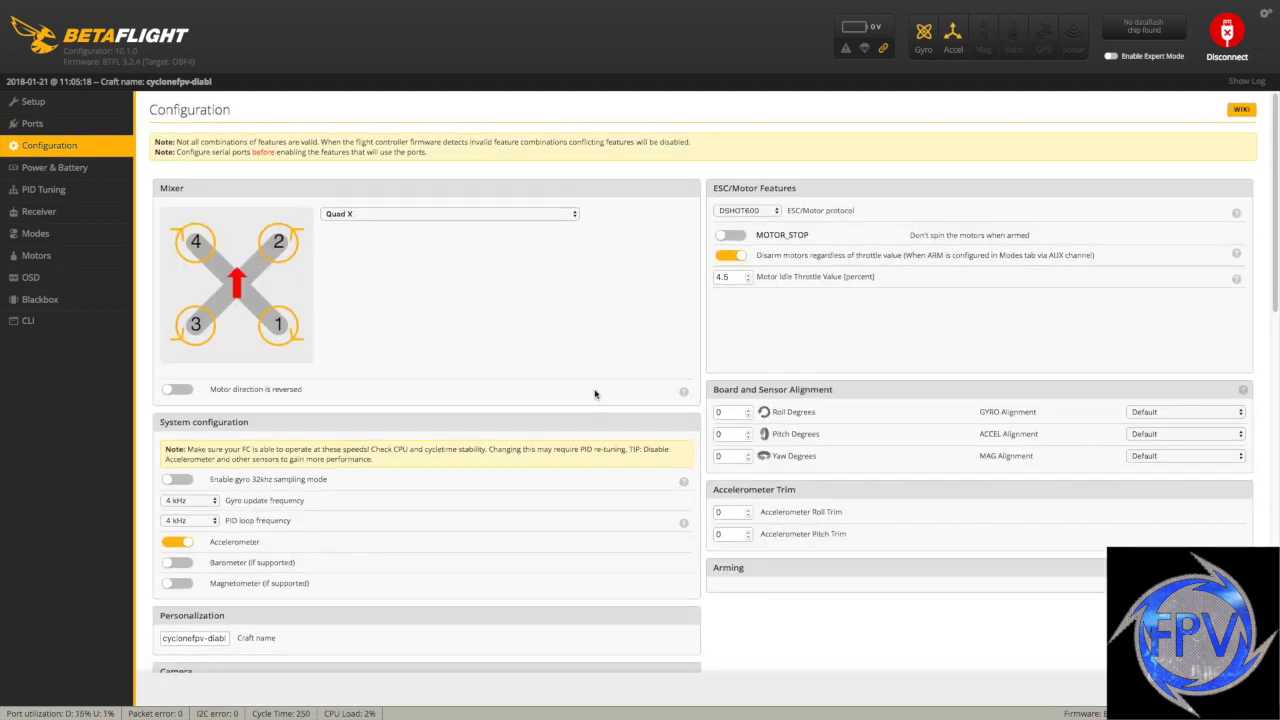
scroll(371, 526, down, 3)
scroll(238, 520, down, 2)
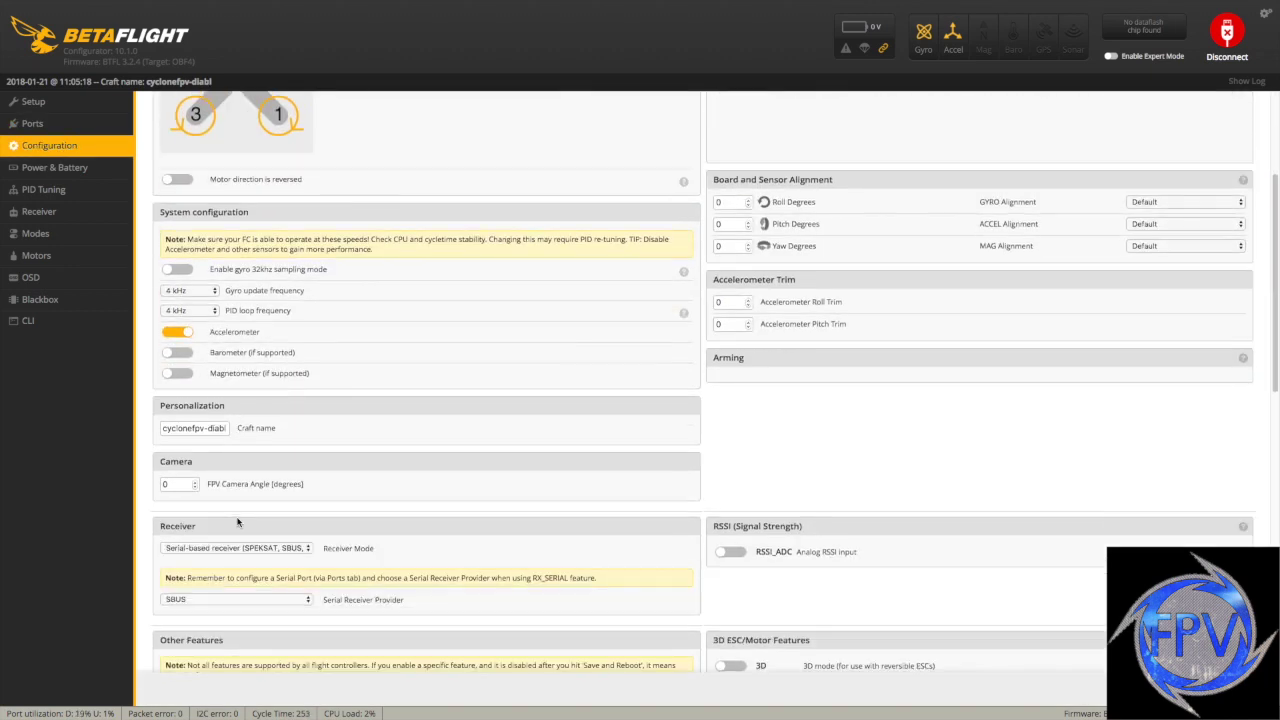
Disable the OSD feature and enable the TELEMETRY feature in the board's configuration
scroll(287, 545, down, 8)
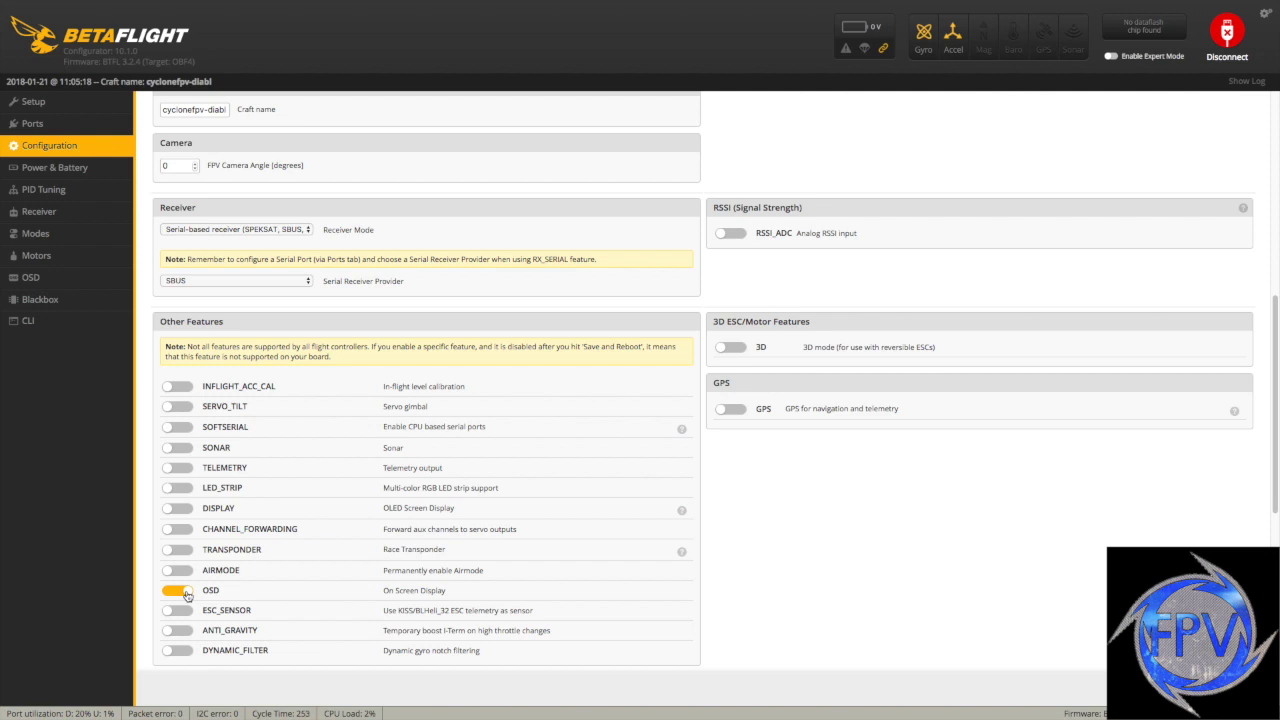
click(184, 592)
click(184, 470)
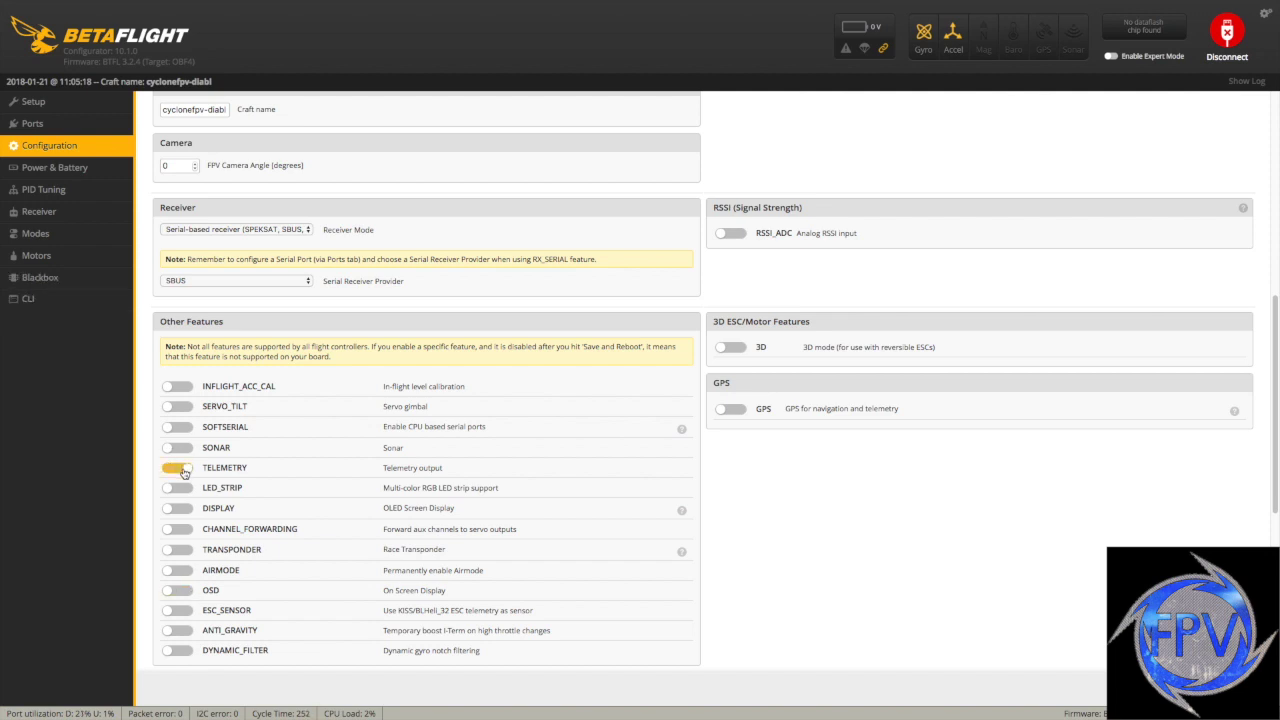
Try the ANTI_GRAVITY and DYNAMIC_FILTER features and switch both off again
scroll(330, 620, down, 1)
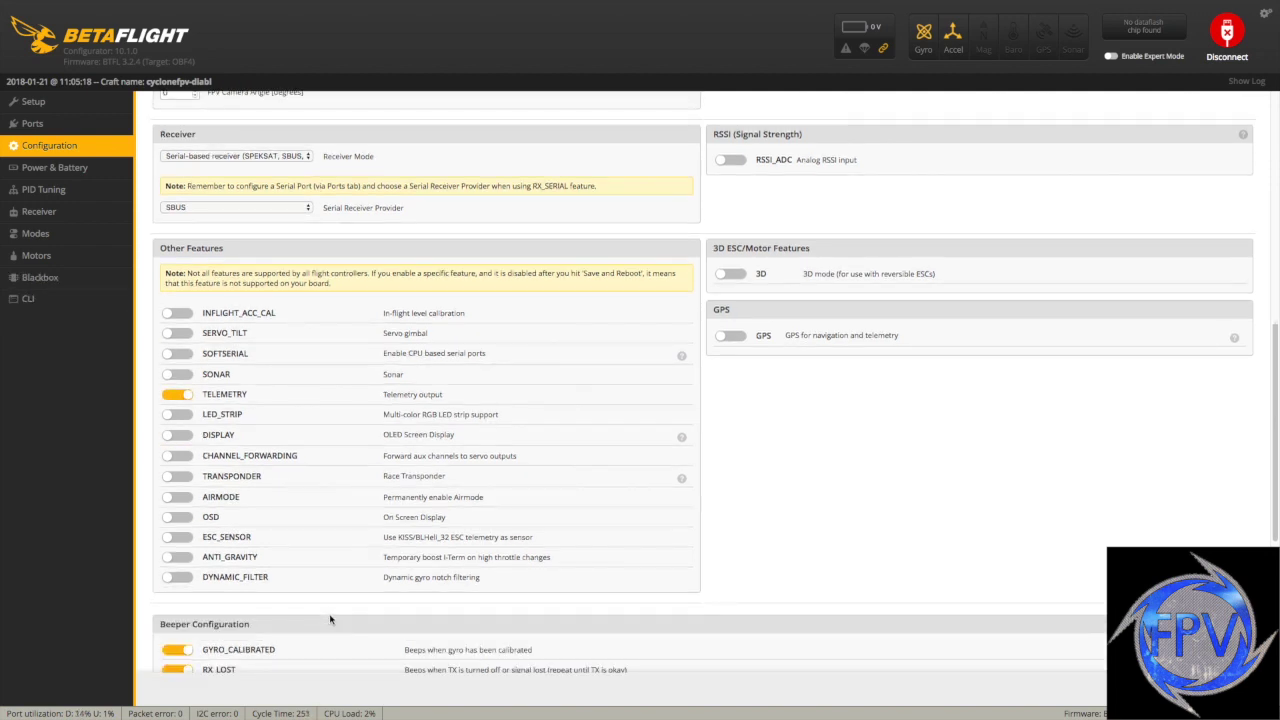
click(180, 579)
scroll(307, 573, down, 1)
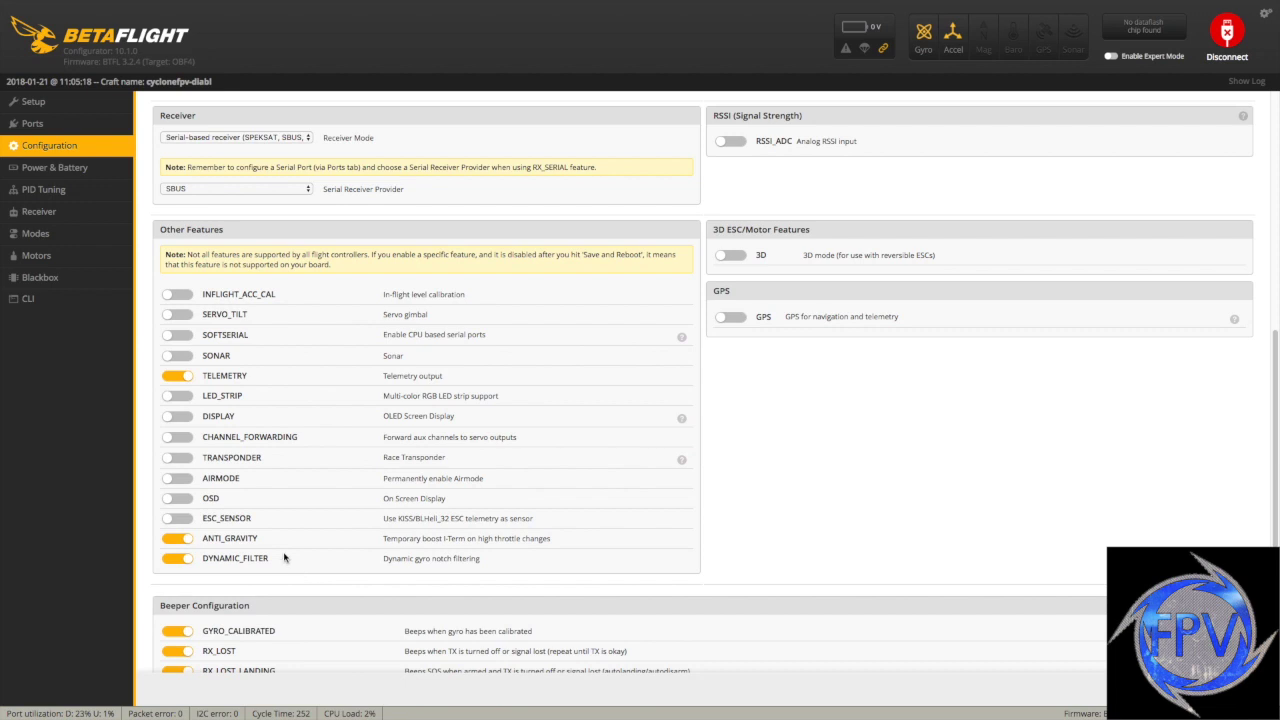
click(186, 540)
Toggle the GYRO_CALIBRATED and RX_LOST beeper alerts and switch both back
scroll(359, 533, down, 5)
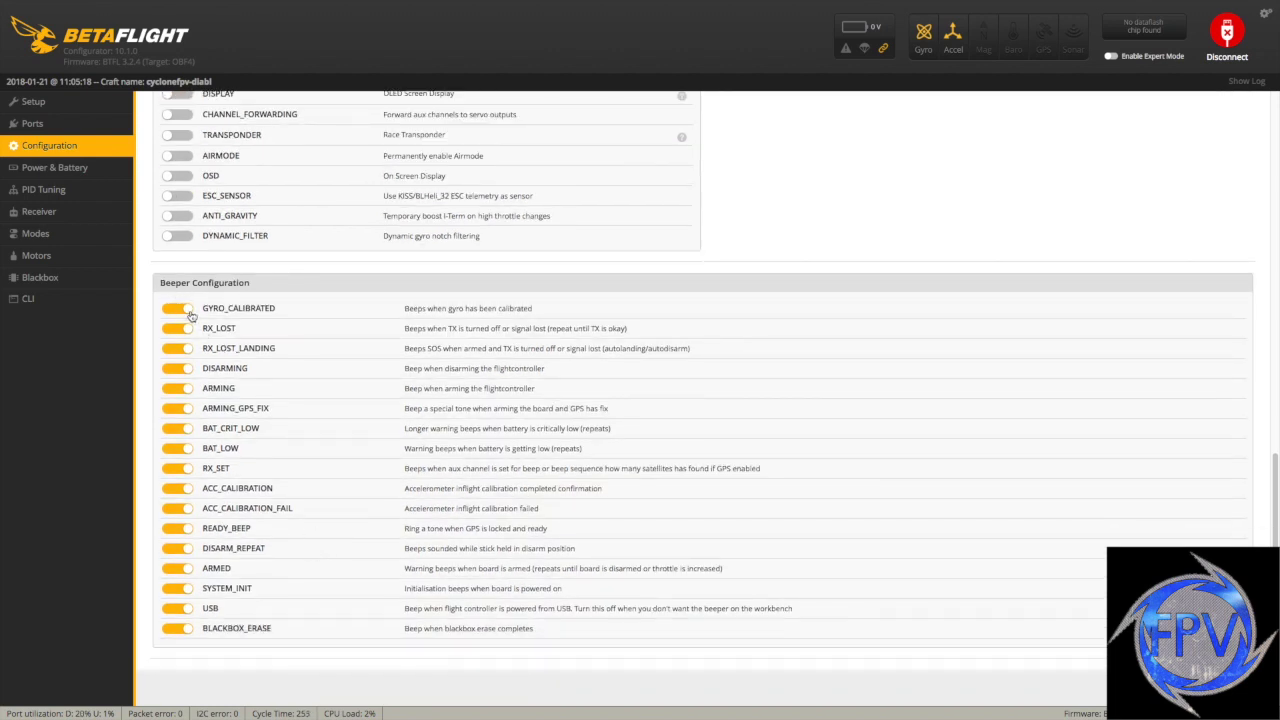
click(189, 312)
click(184, 331)
click(185, 314)
click(184, 331)
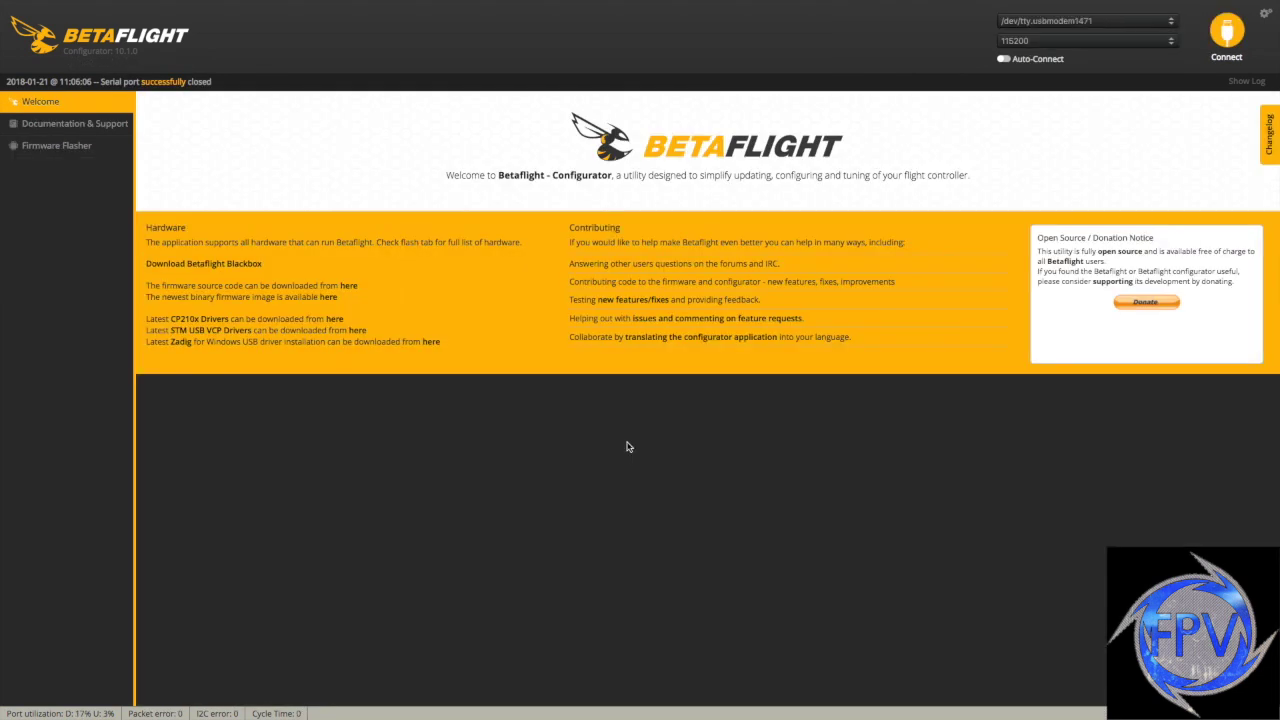
Reconnect to the flight controller using the /dev/tty.usbmodem1471 serial port
click(1240, 36)
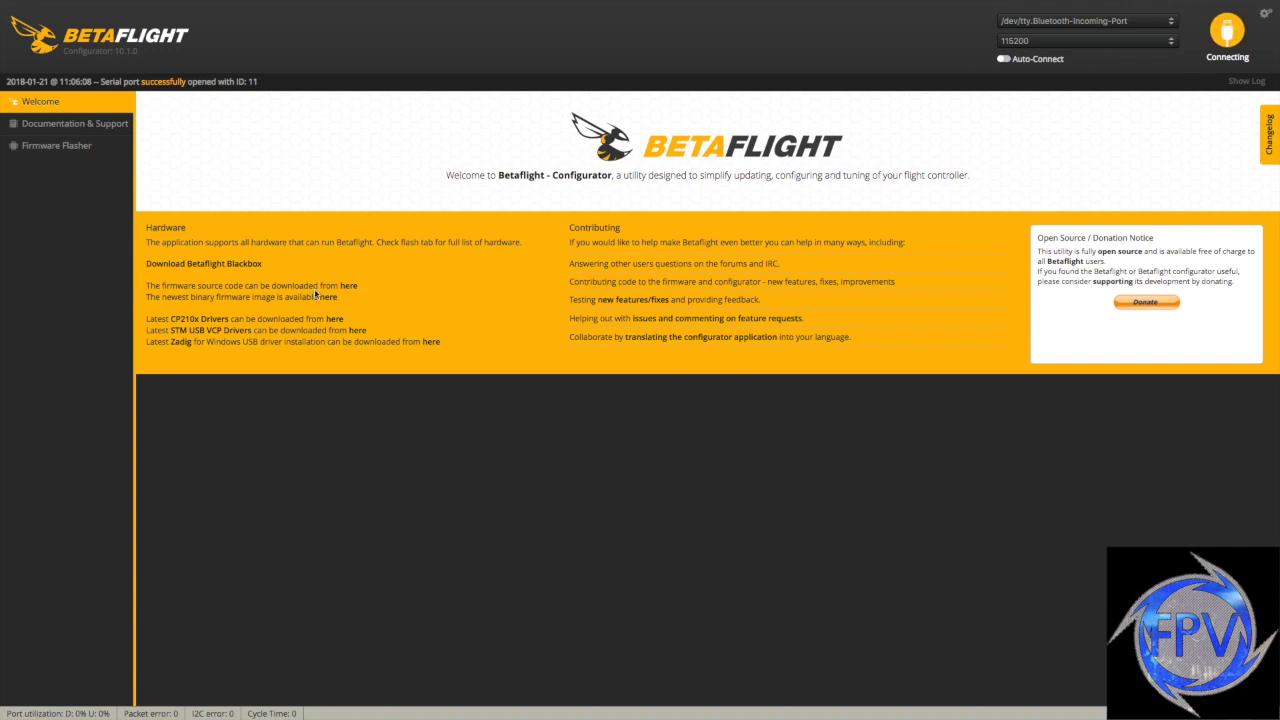
click(1096, 21)
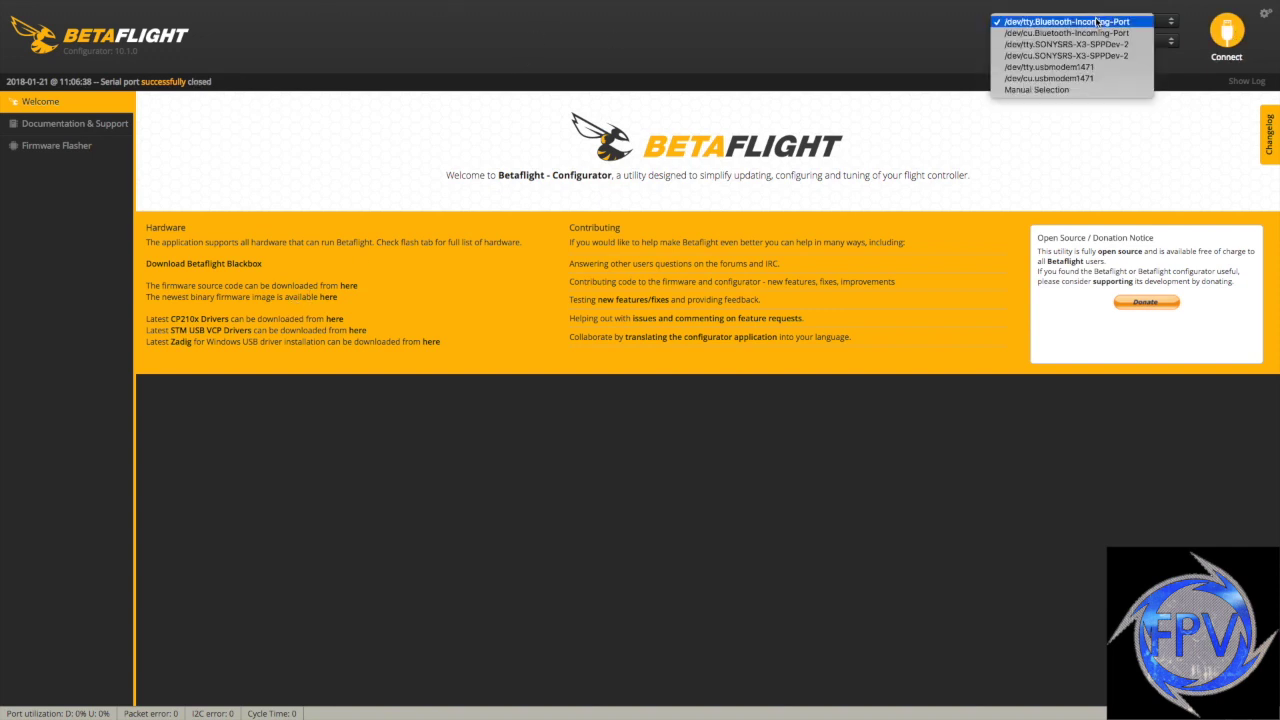
click(1049, 66)
click(1220, 38)
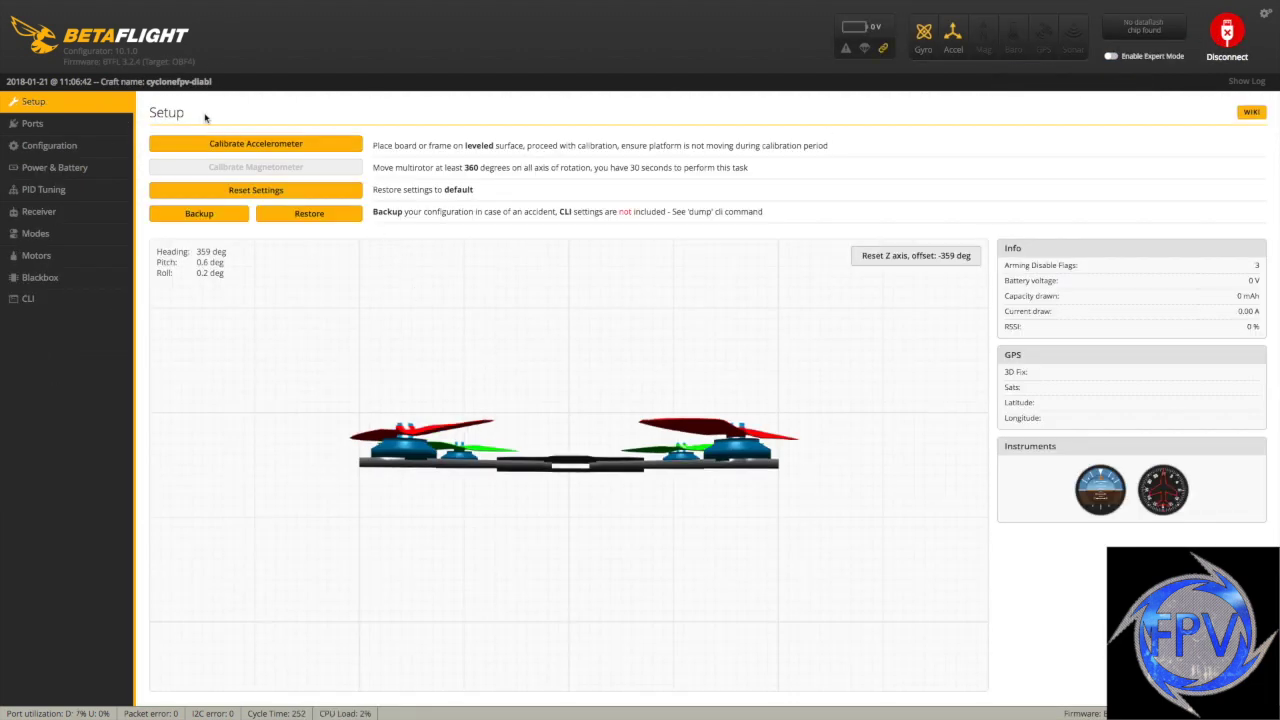
Review the saved UART ports, configuration and telemetry settings, plus the power, battery and PID tuning values
click(50, 125)
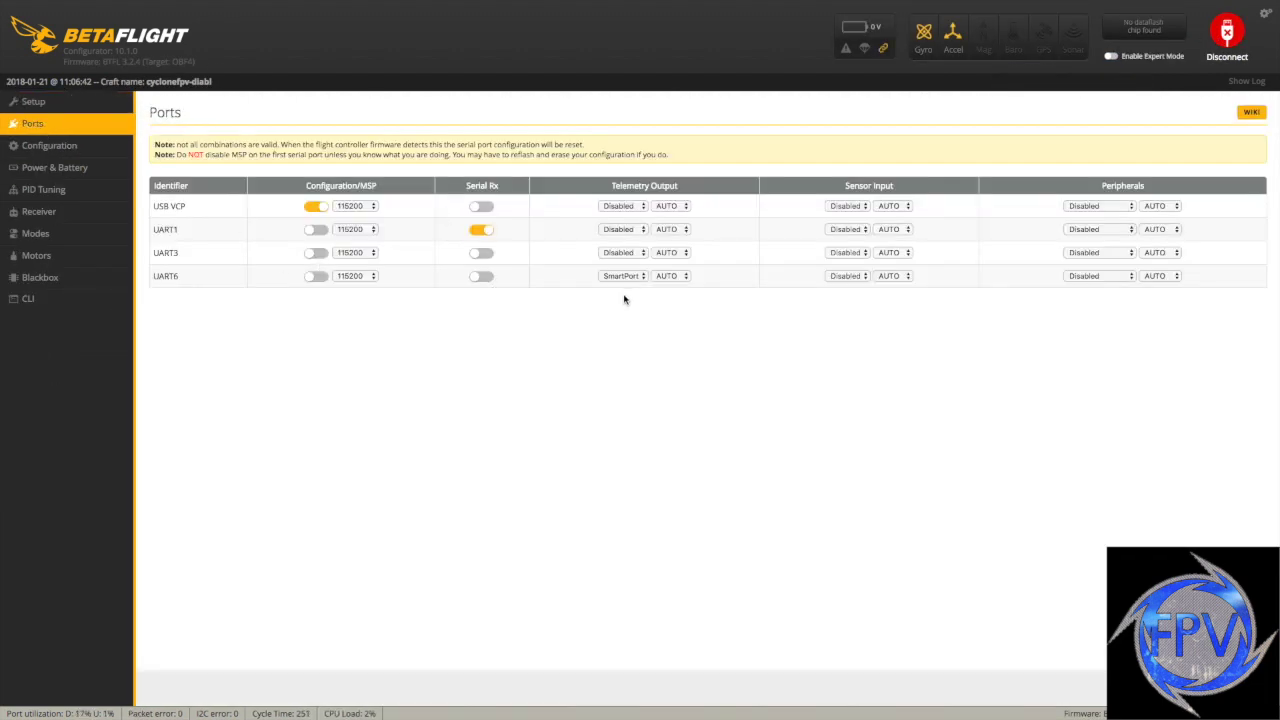
click(76, 147)
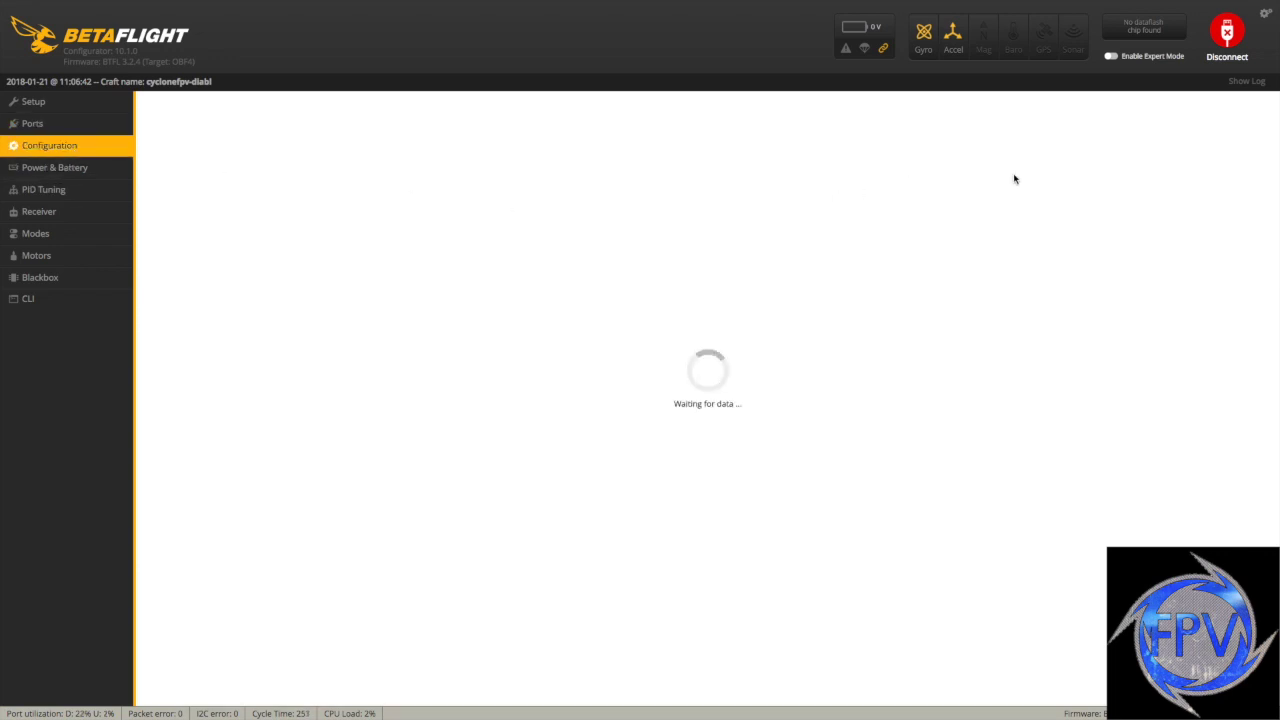
scroll(577, 363, down, 4)
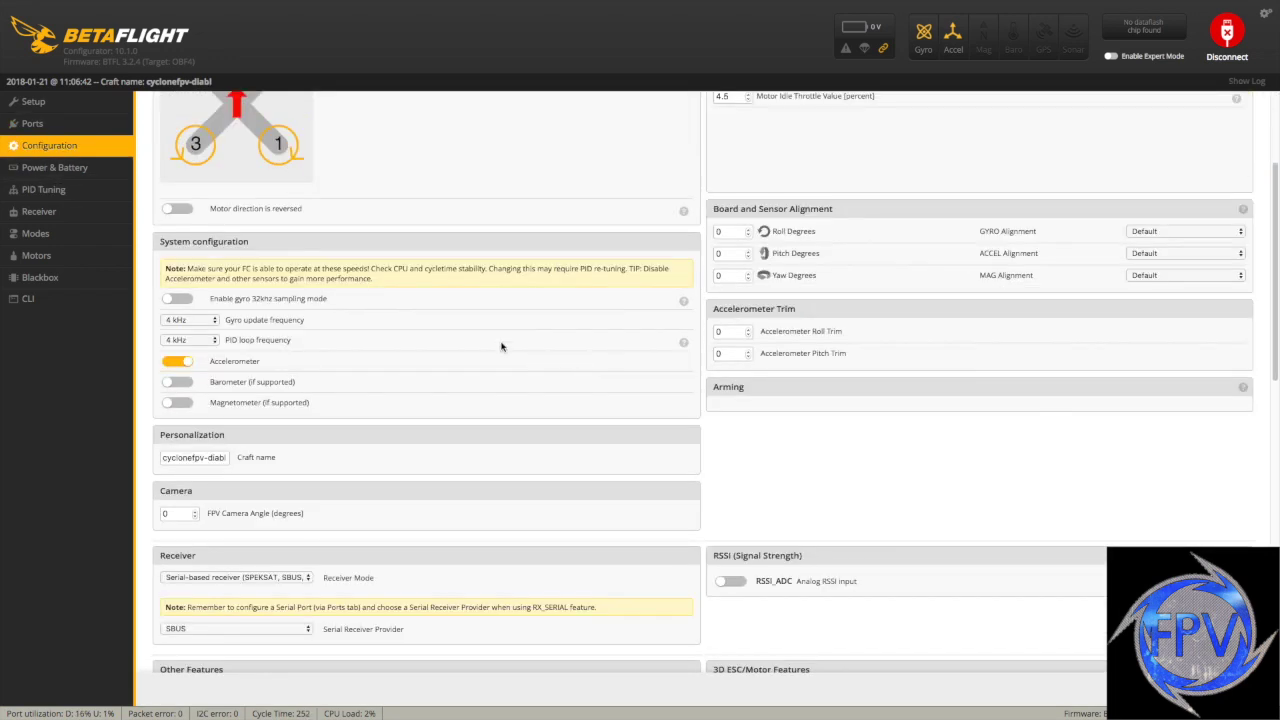
scroll(440, 426, down, 3)
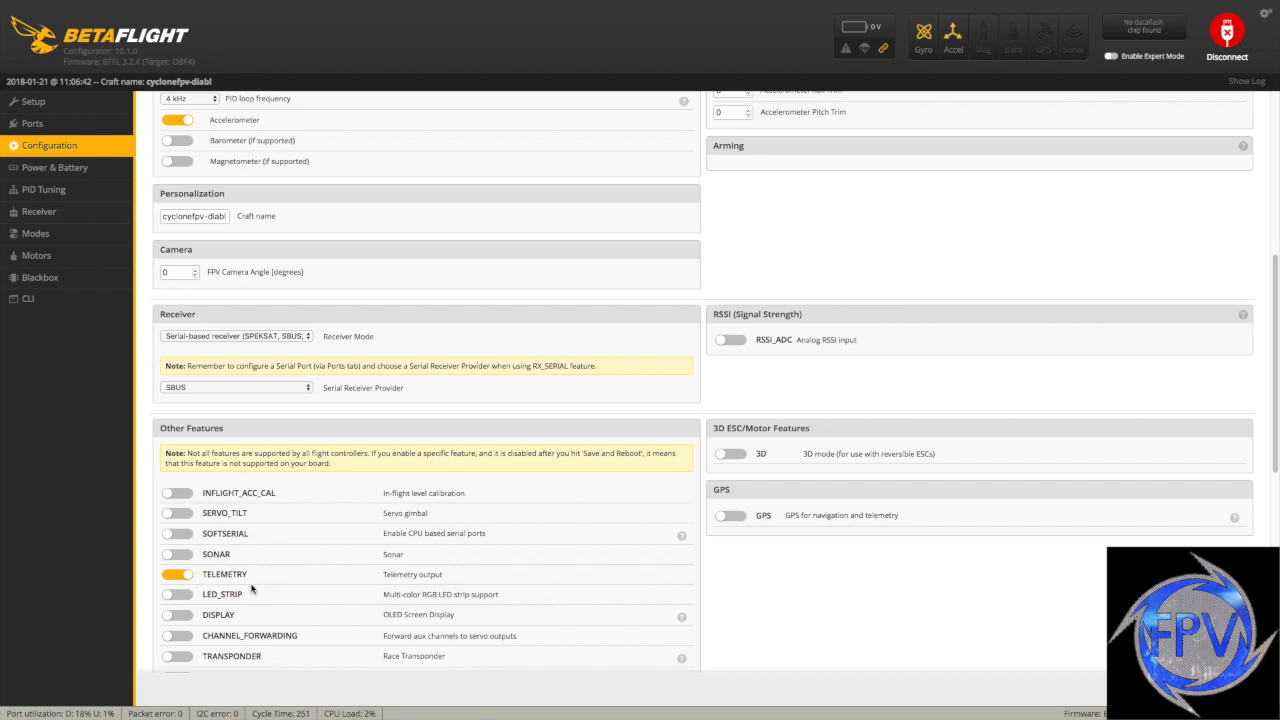
scroll(251, 589, down, 1)
scroll(303, 638, up, 3)
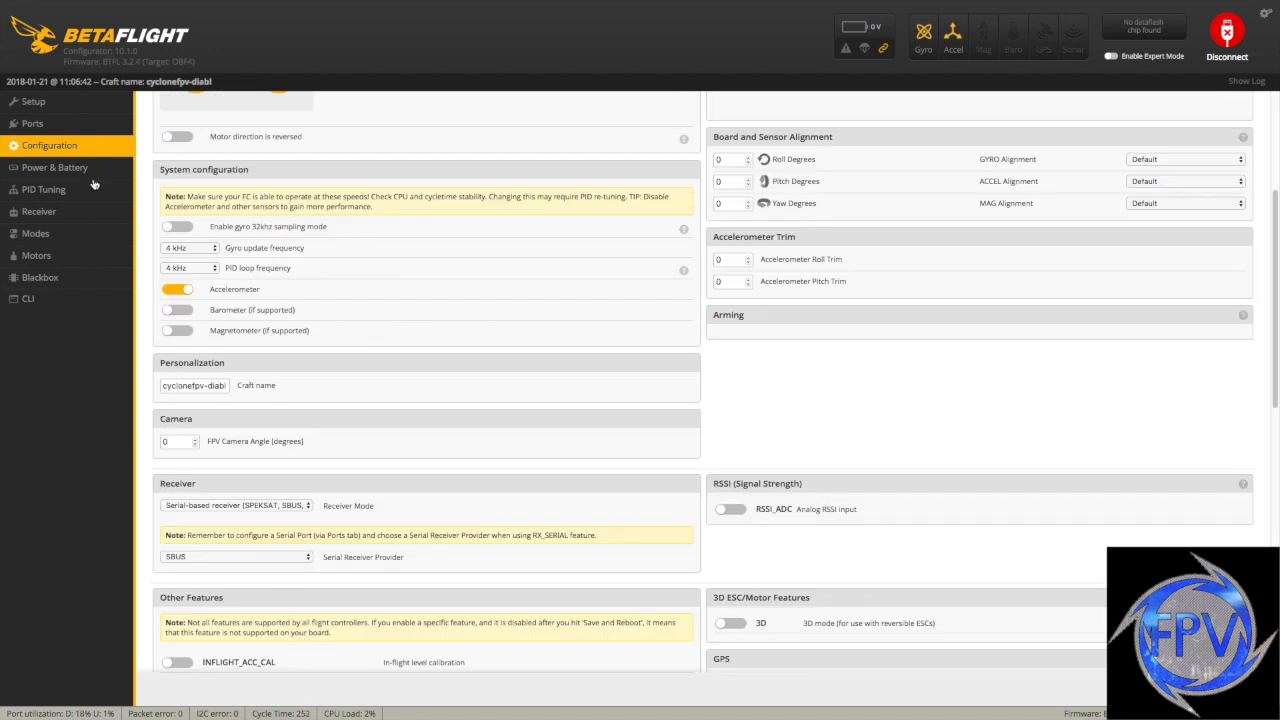
click(40, 168)
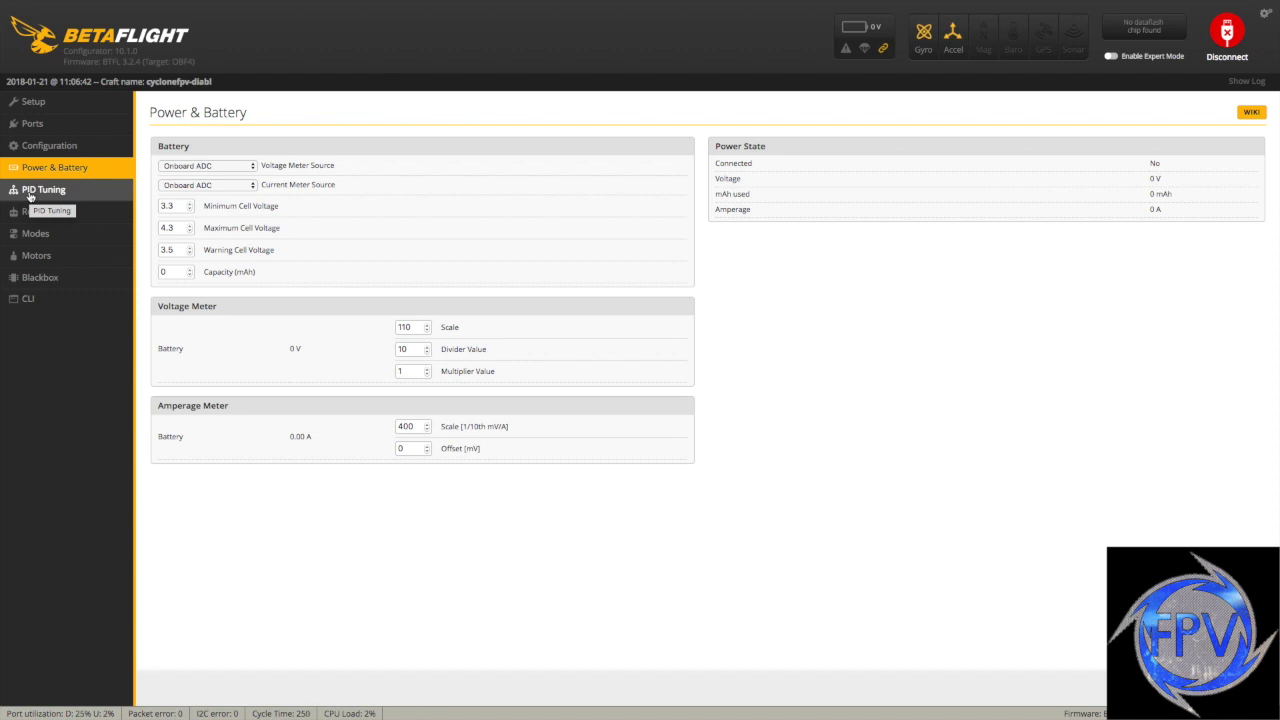
click(30, 191)
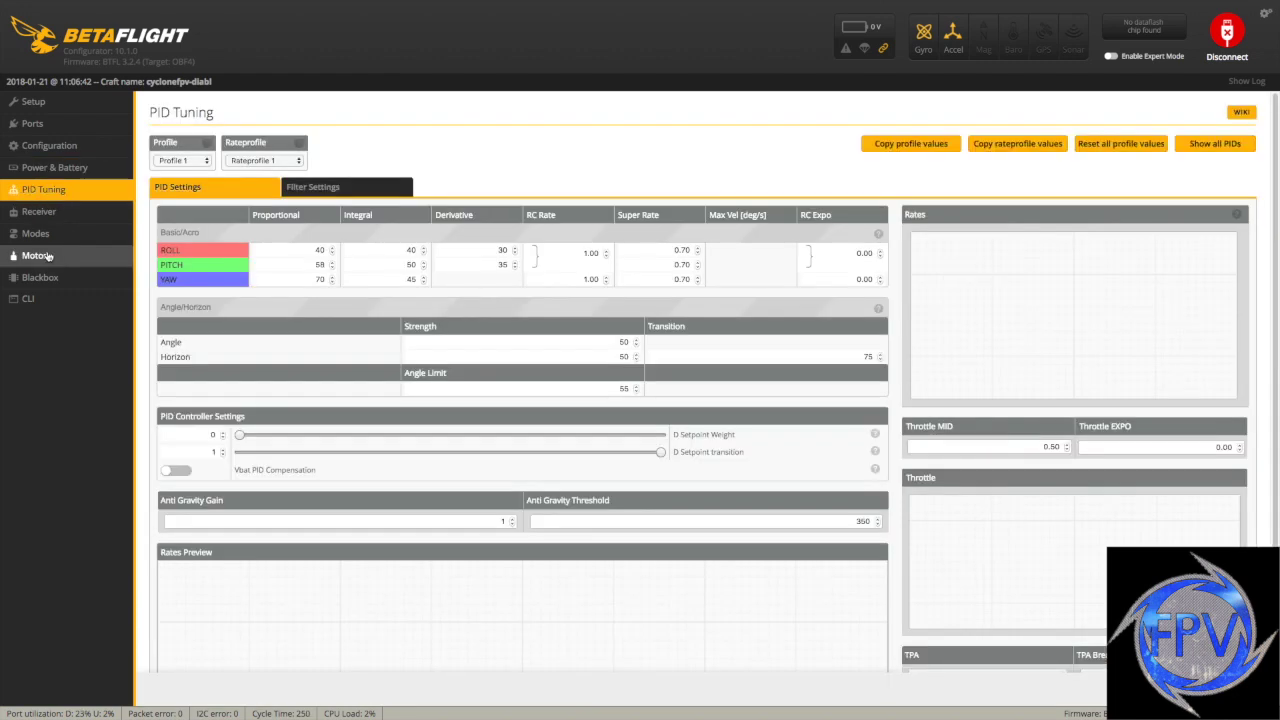
Run "set tlm_inverted = on" in the board's command line and save the change
click(40, 303)
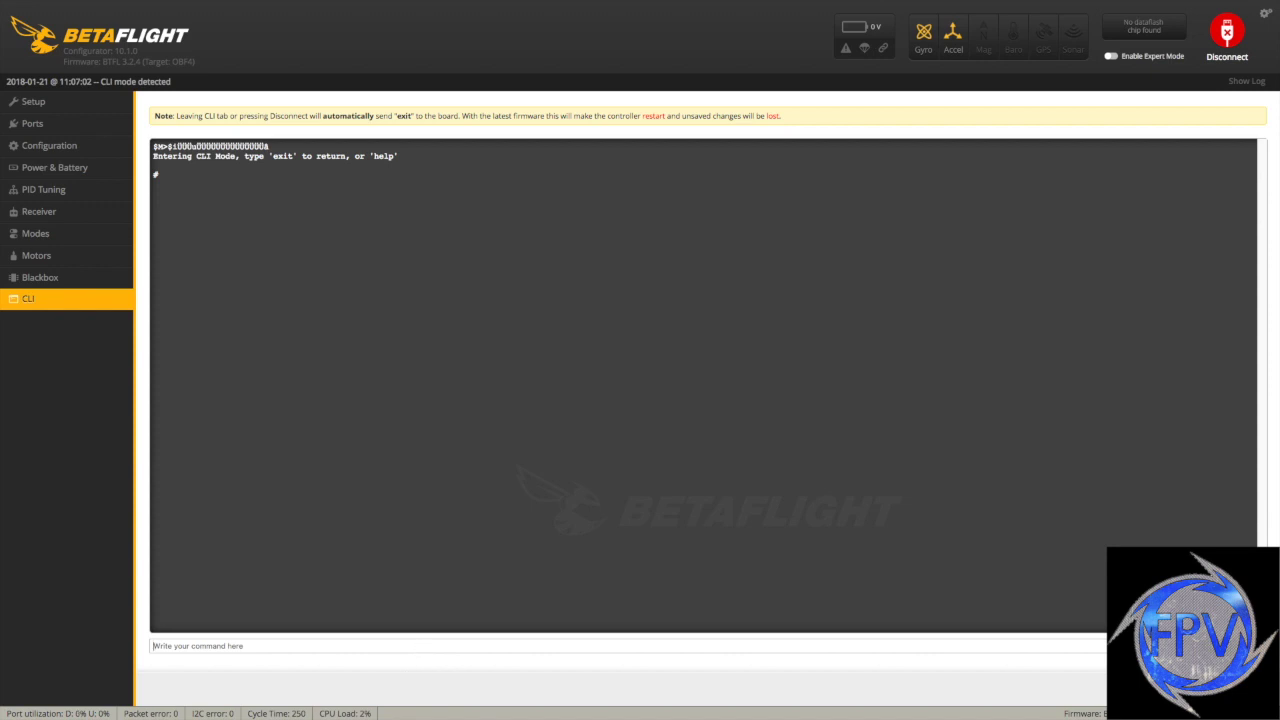
text(set tlm_inverted = on)
key(Return)
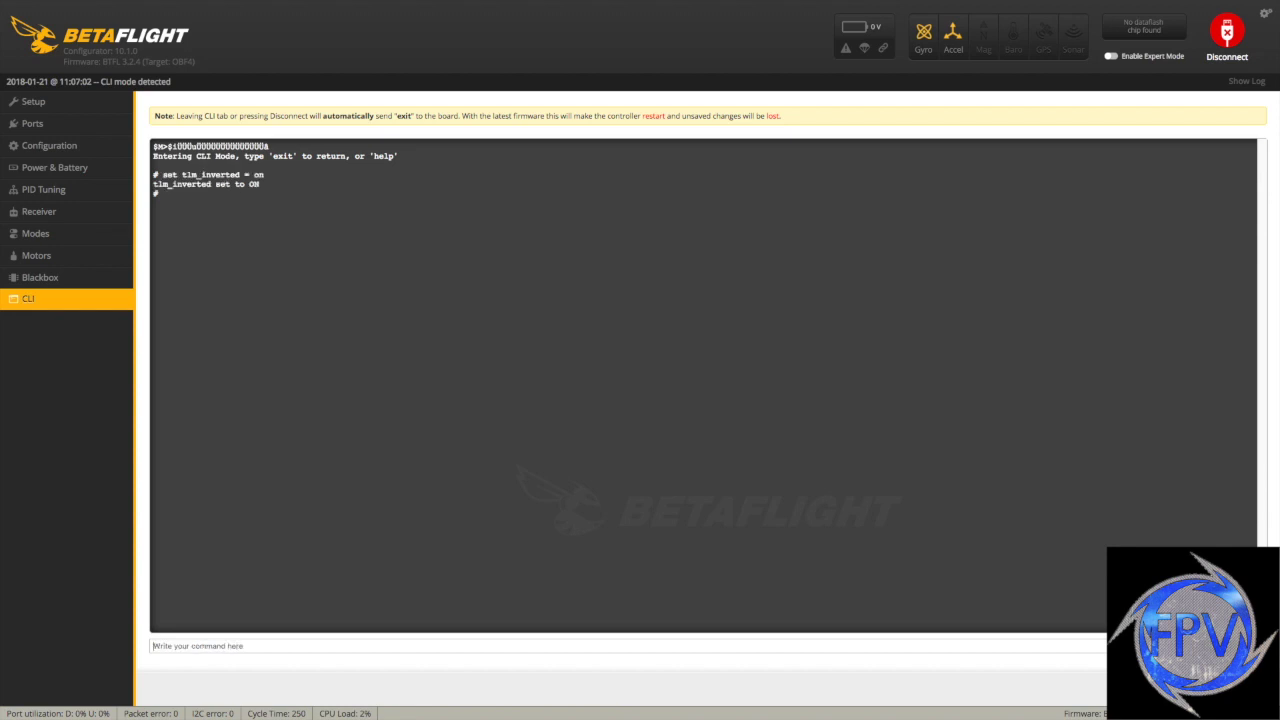
text(save)
key(Return)
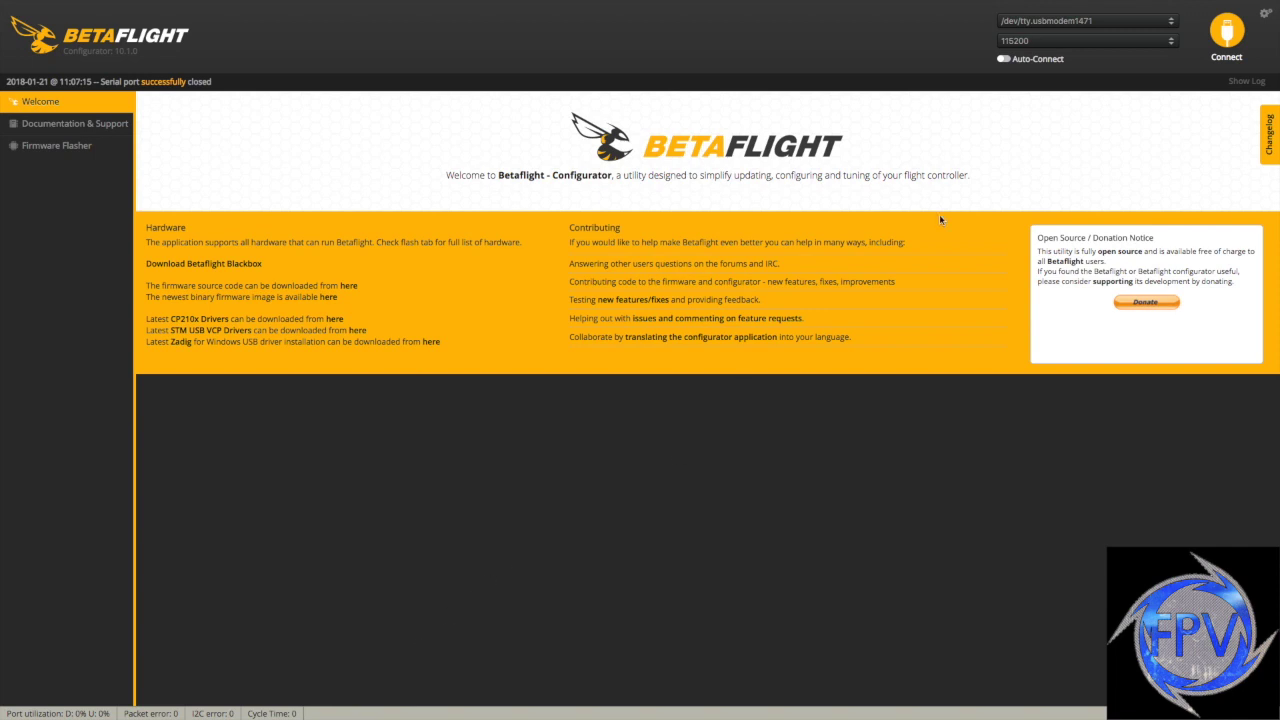
Reselect the serial port and reconnect to the flight controller after its reboot
click(1222, 30)
click(1174, 22)
click(1076, 34)
click(1226, 30)
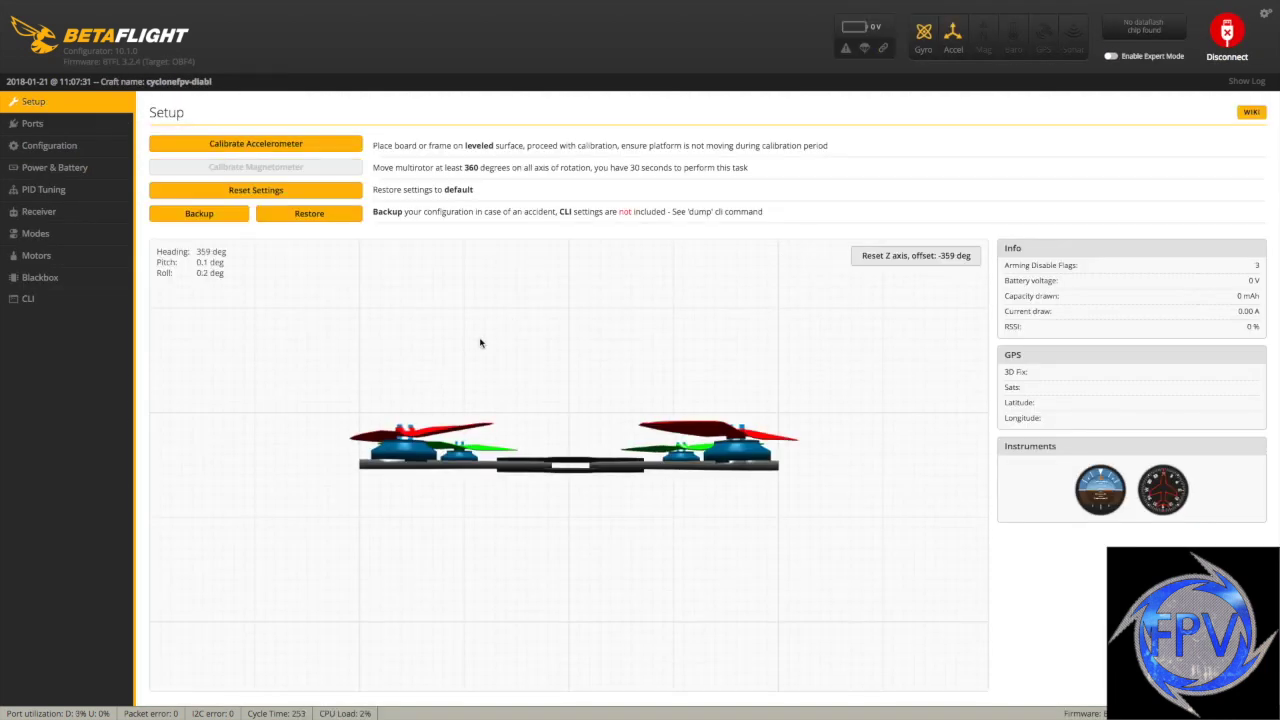
click(33, 300)
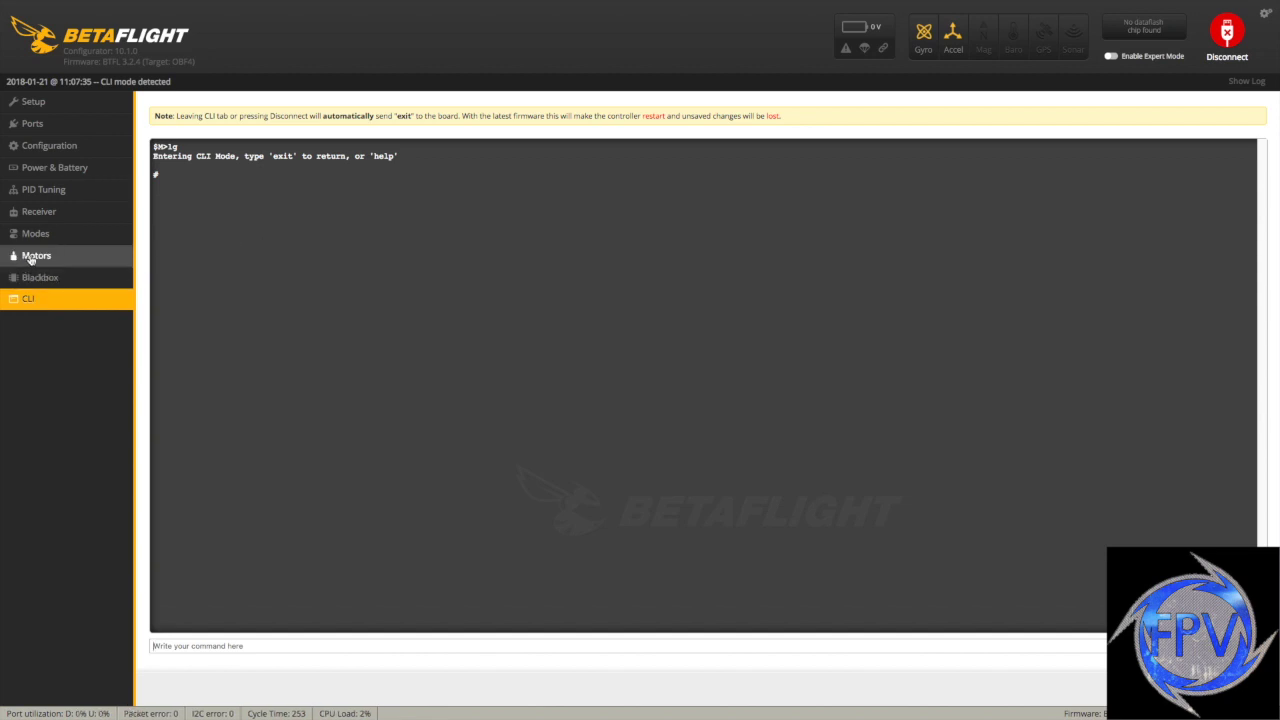
click(30, 257)
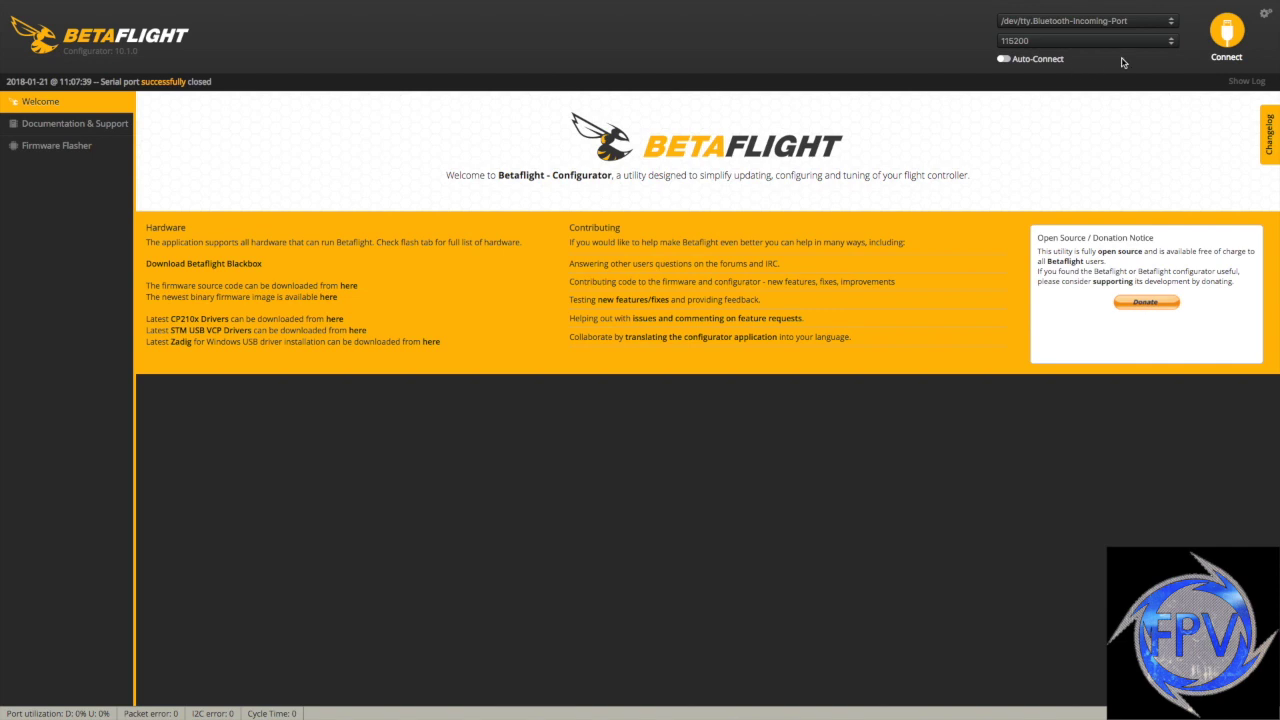
click(1226, 32)
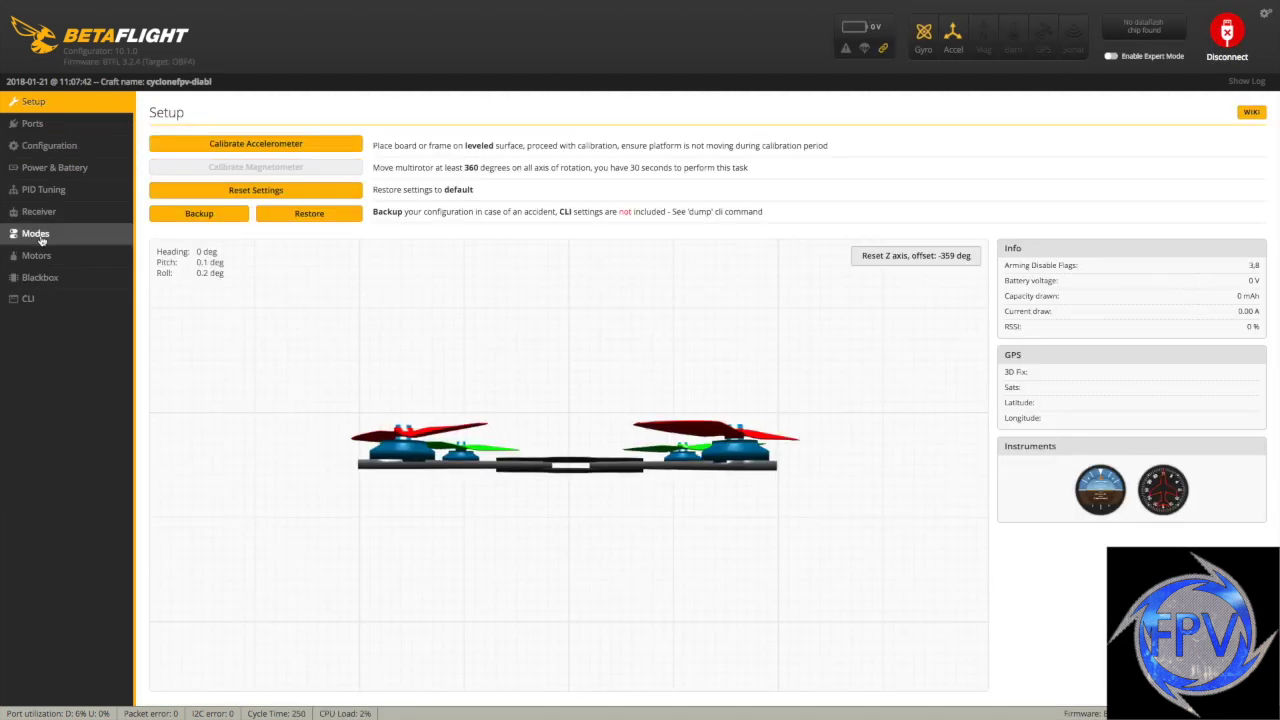
Set the receiver's channel map to the Spektrum / Graupner / JR order, TAER1234
click(45, 219)
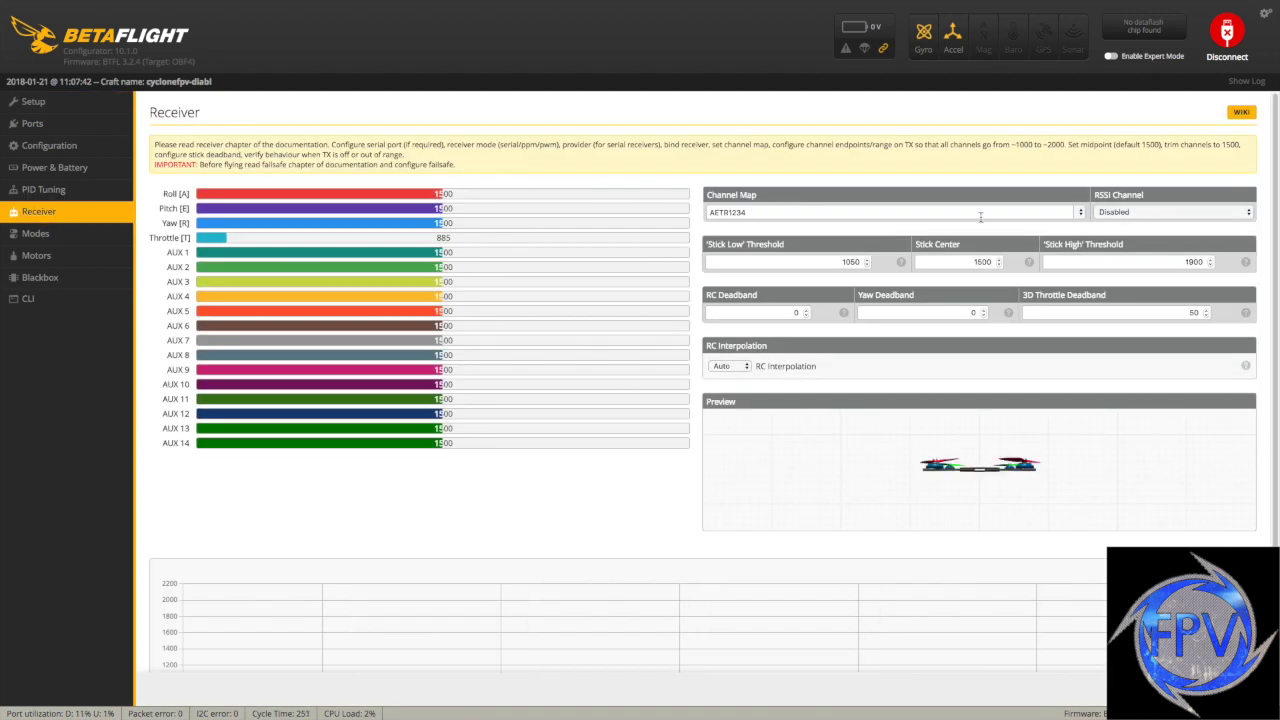
click(1082, 213)
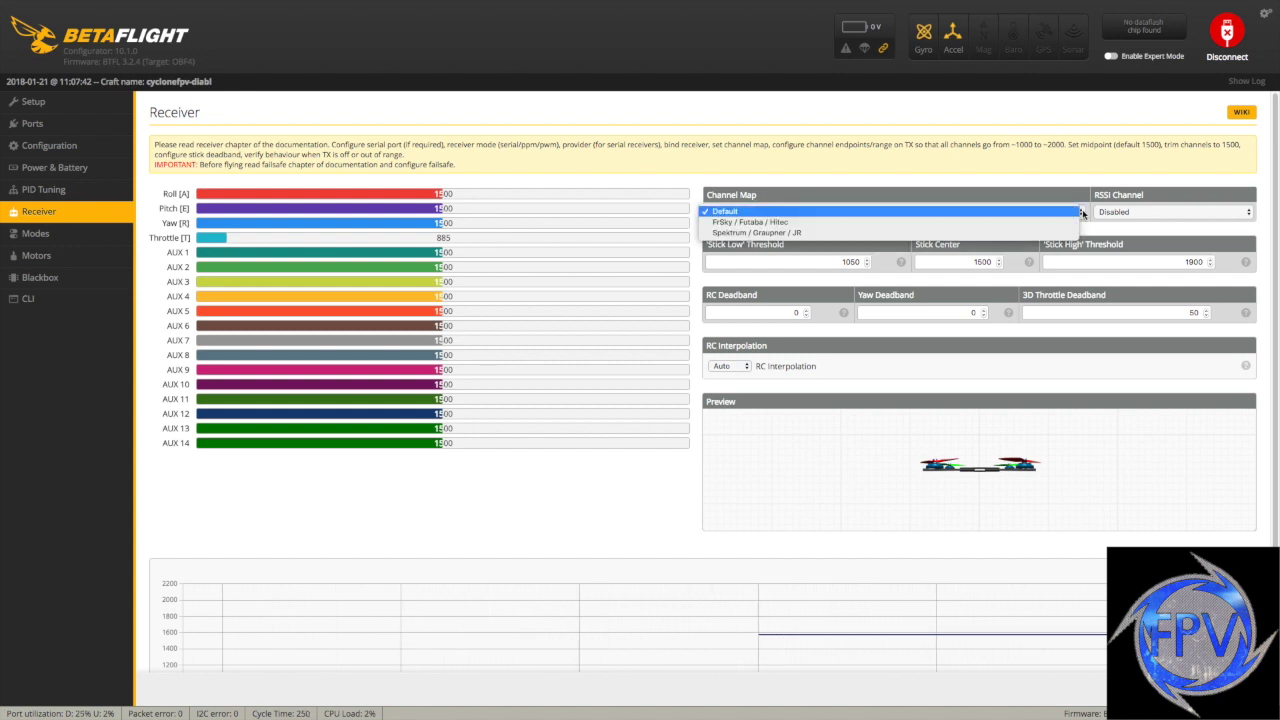
click(800, 234)
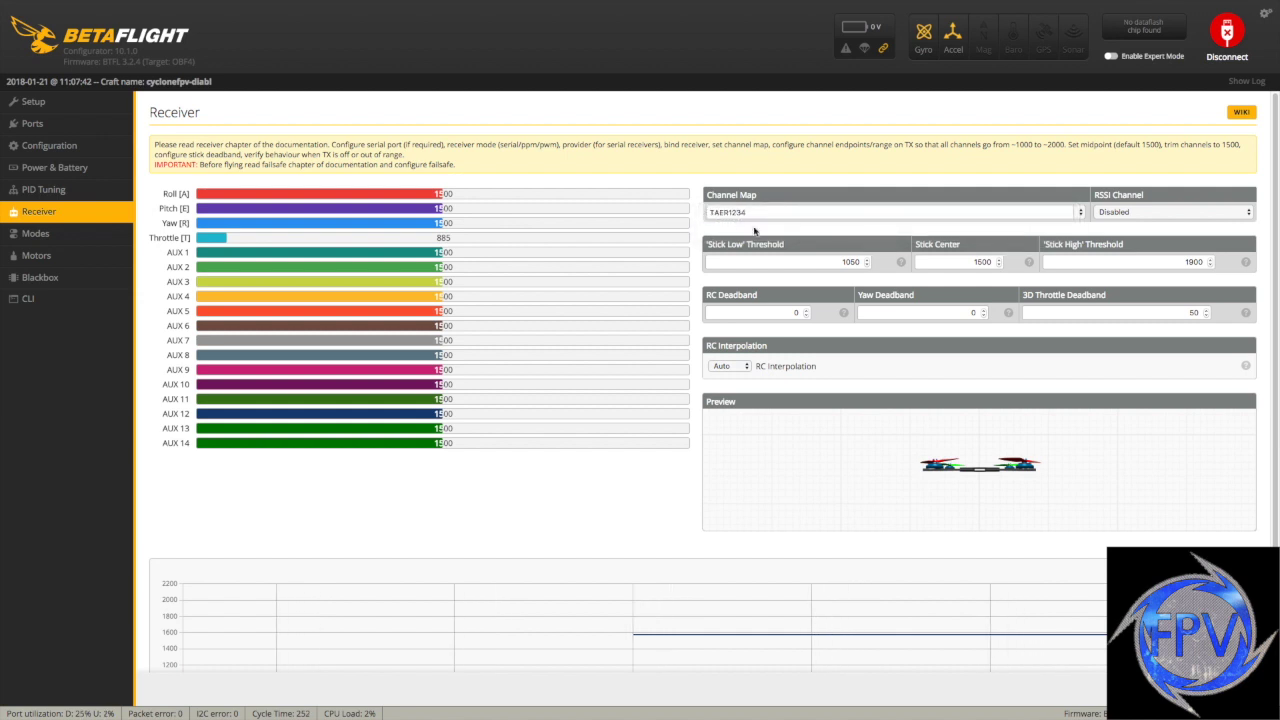
Check the channel map presets and keep the receiver on Spektrum / Graupner / JR
double_click(813, 211)
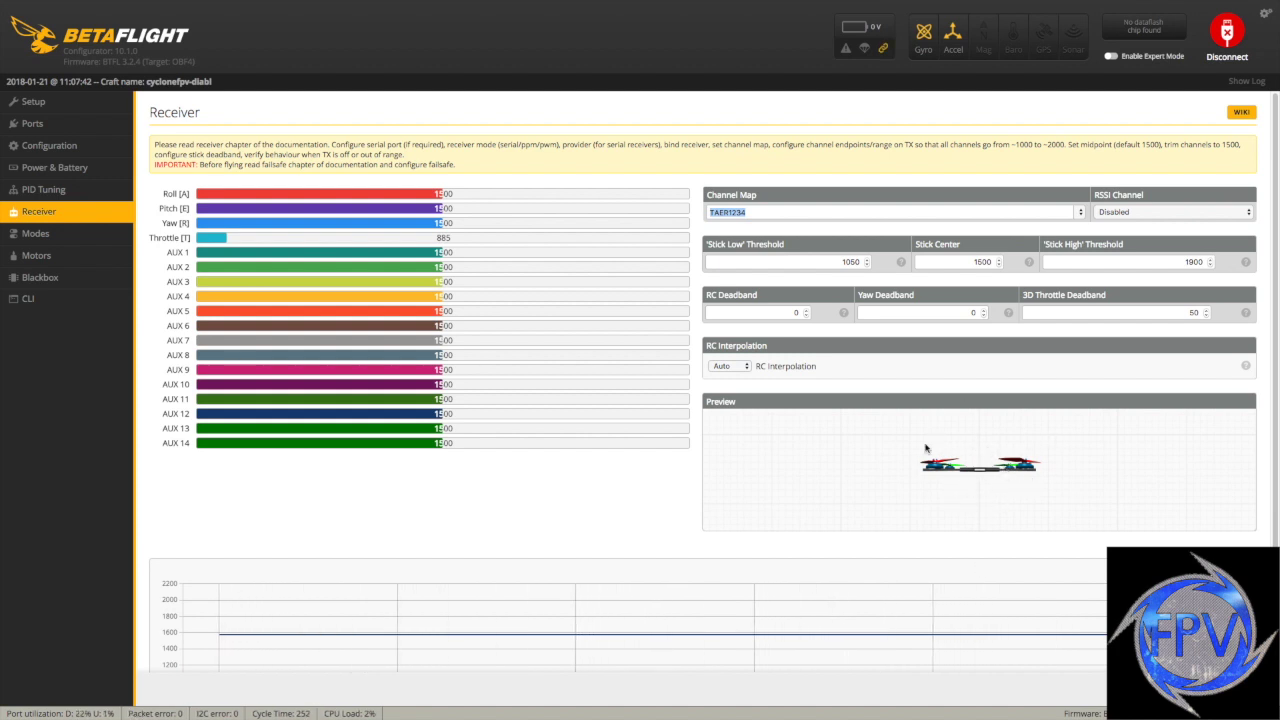
click(1080, 212)
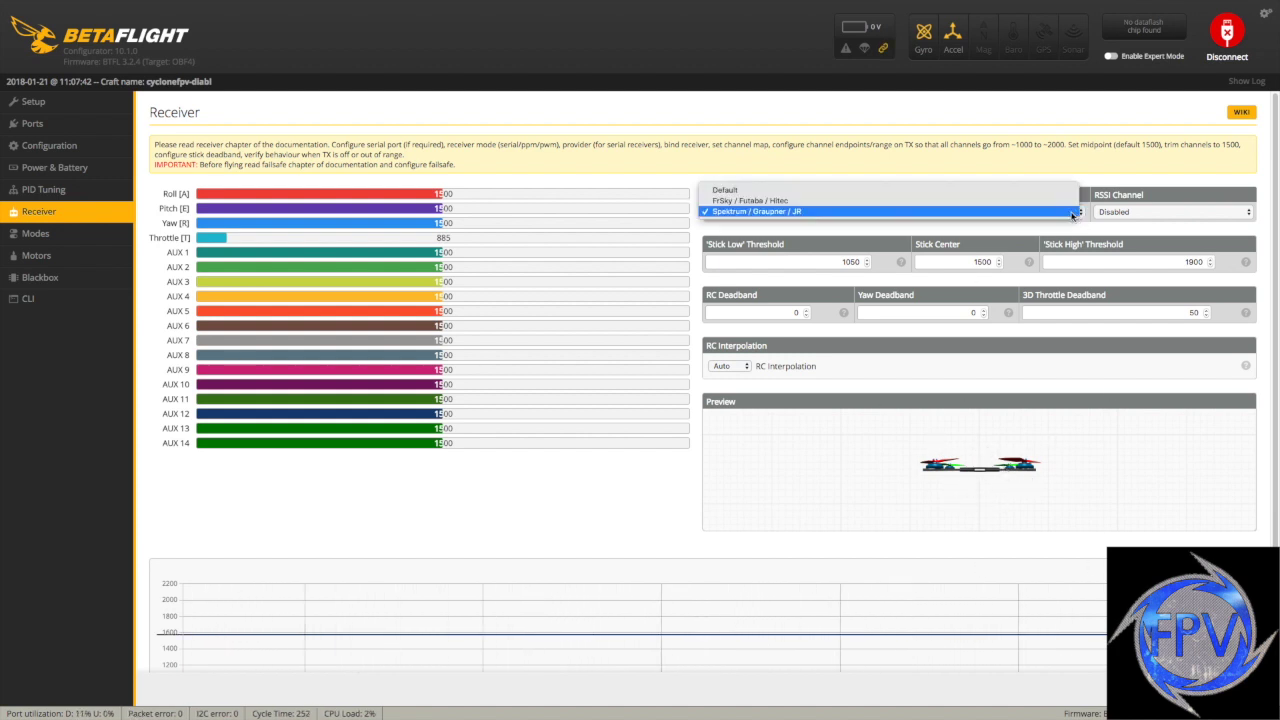
click(779, 211)
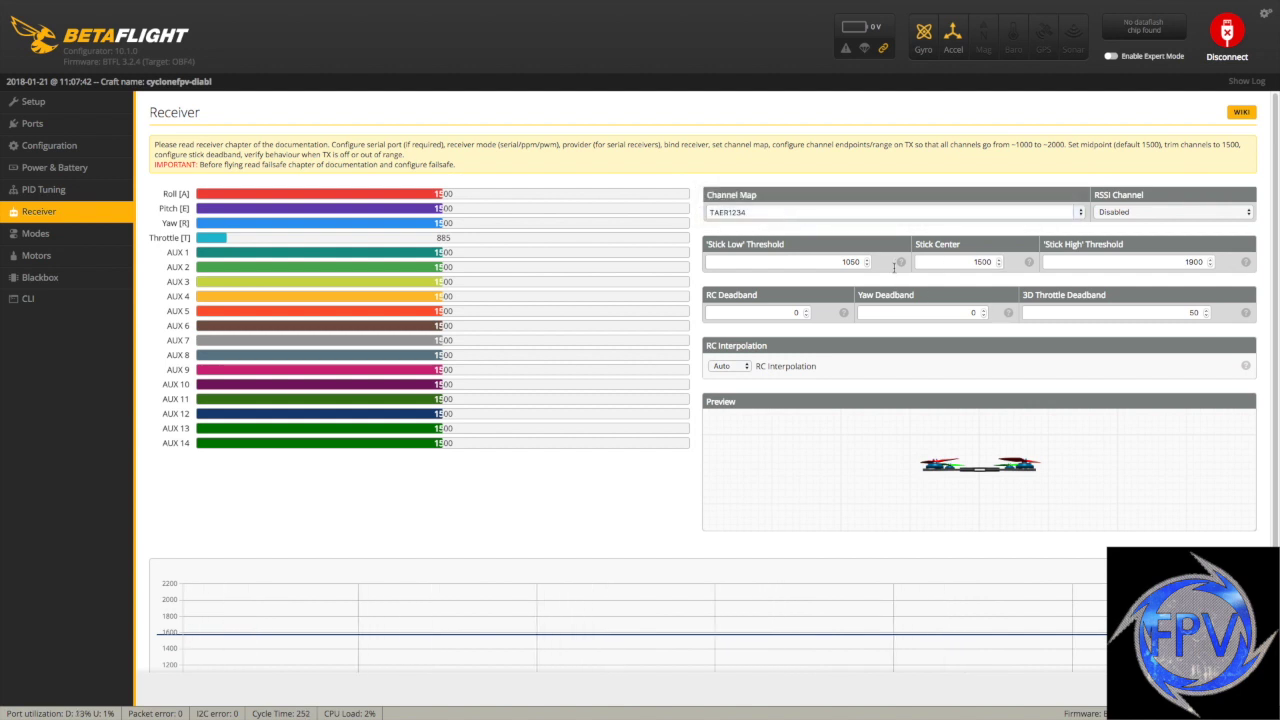
Set the receiver's 'Stick Low' threshold to 1005 and 'Stick High' threshold to 2000, and save the settings
double_click(850, 261)
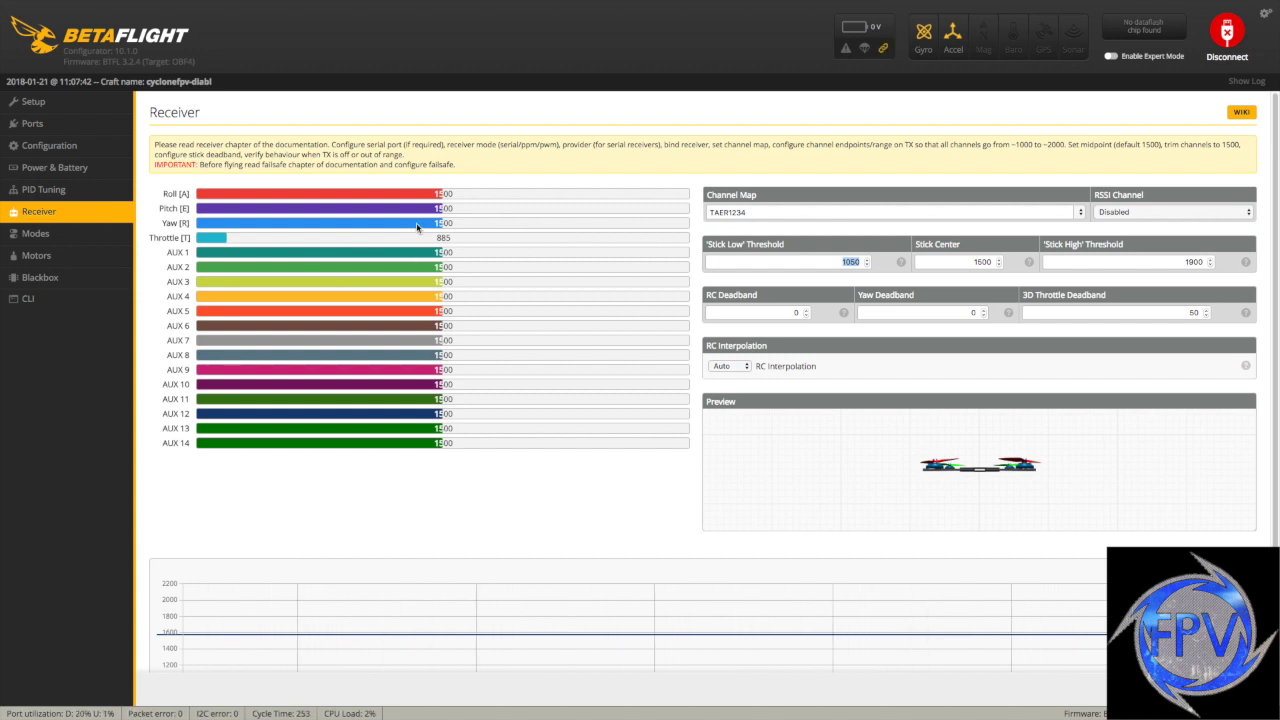
text(1)
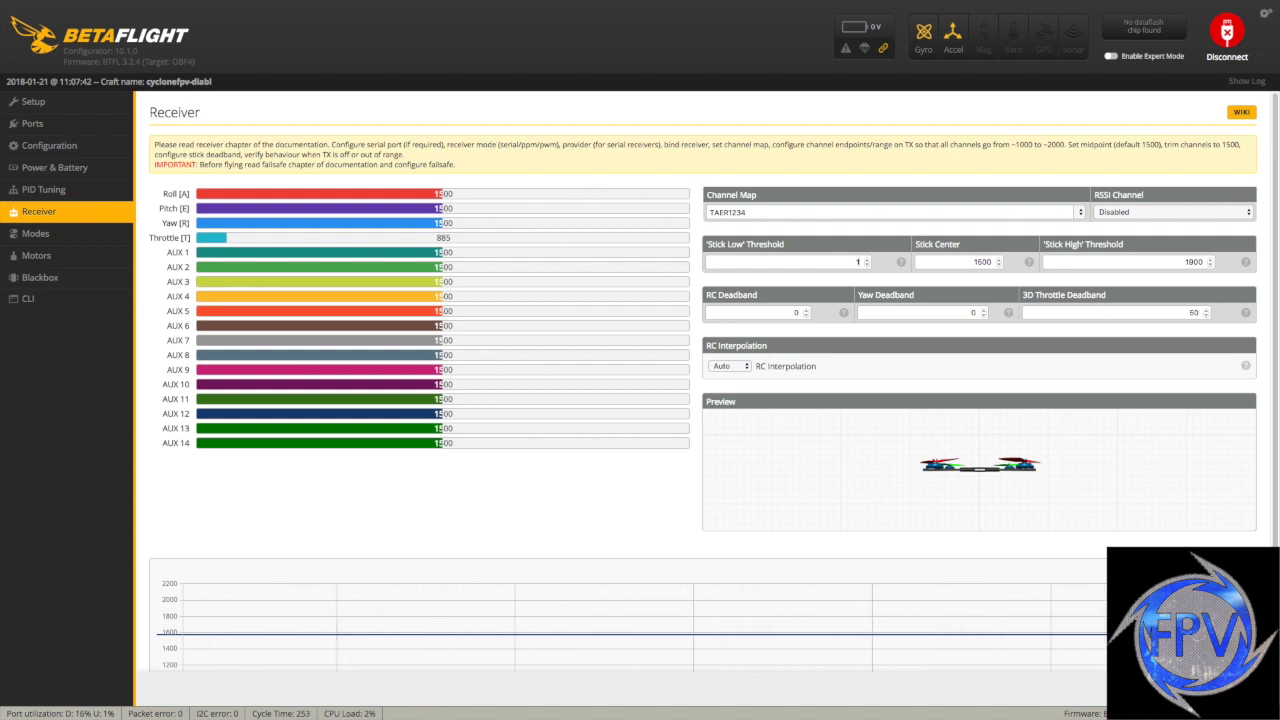
text(005)
key(Tab)
key(Tab)
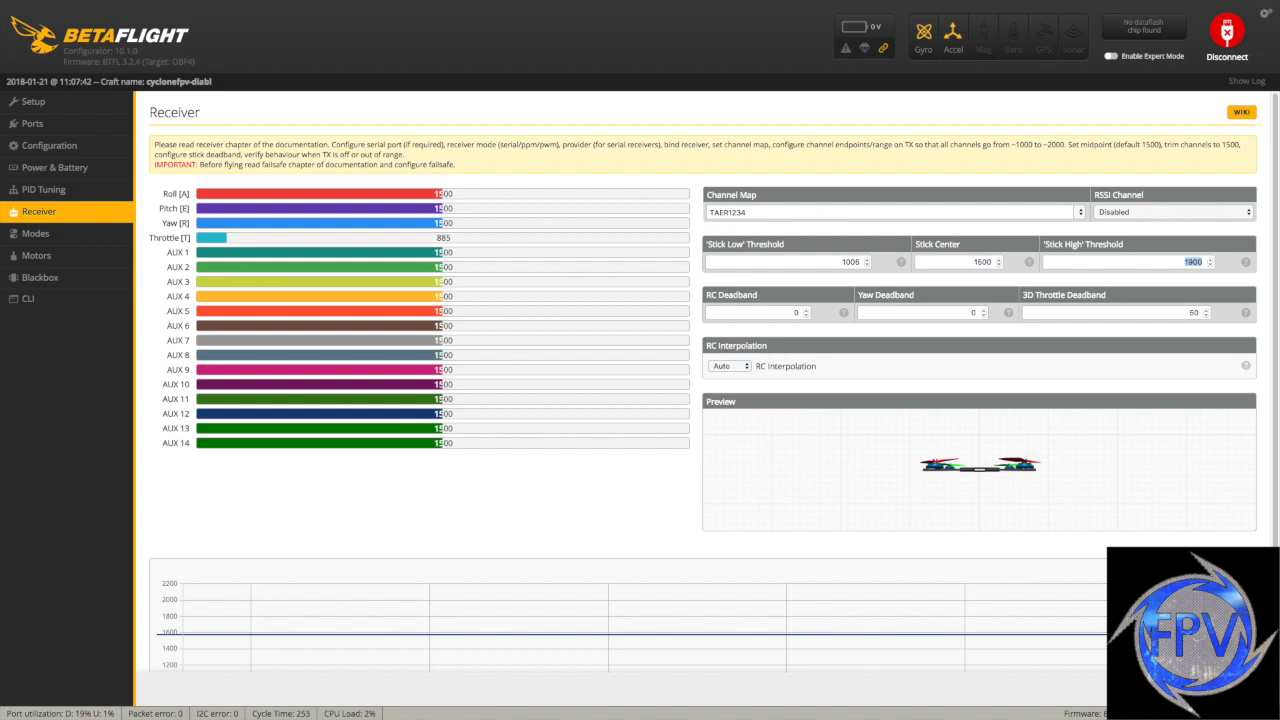
text(2000)
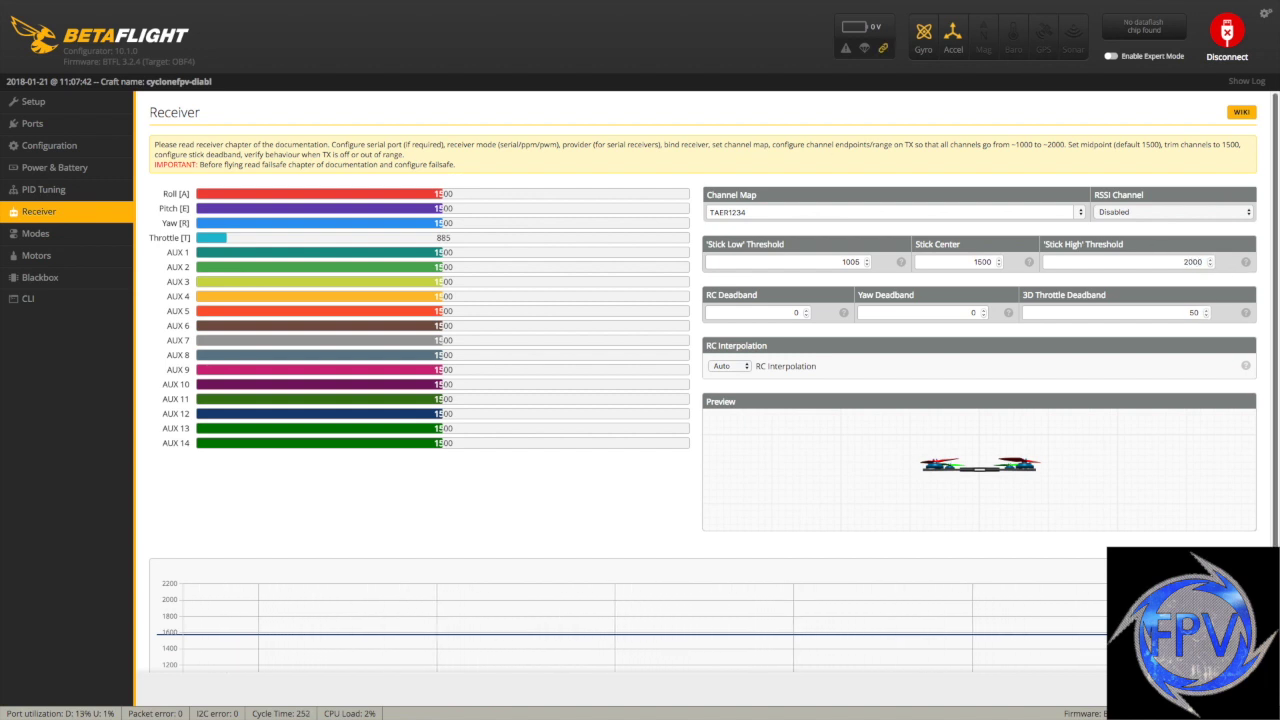
click(1225, 690)
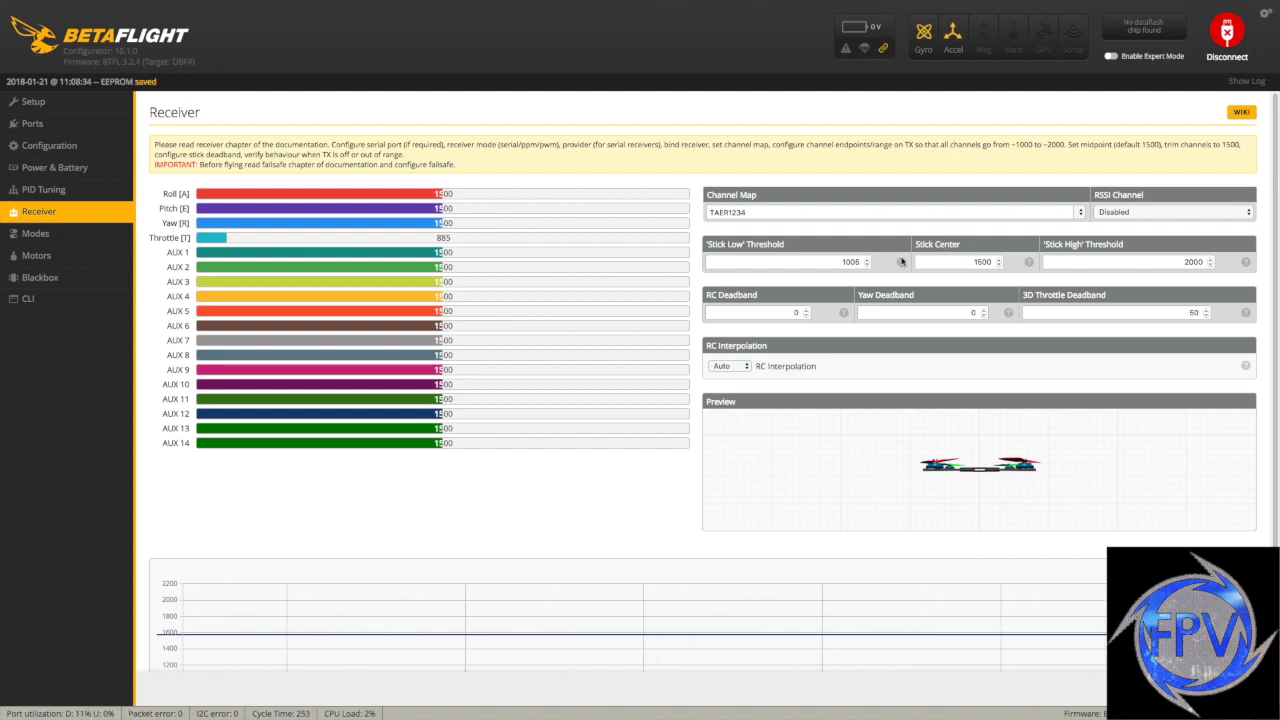
Add an ARM mode range on AUX 1 covering 1300 to 2100
click(56, 236)
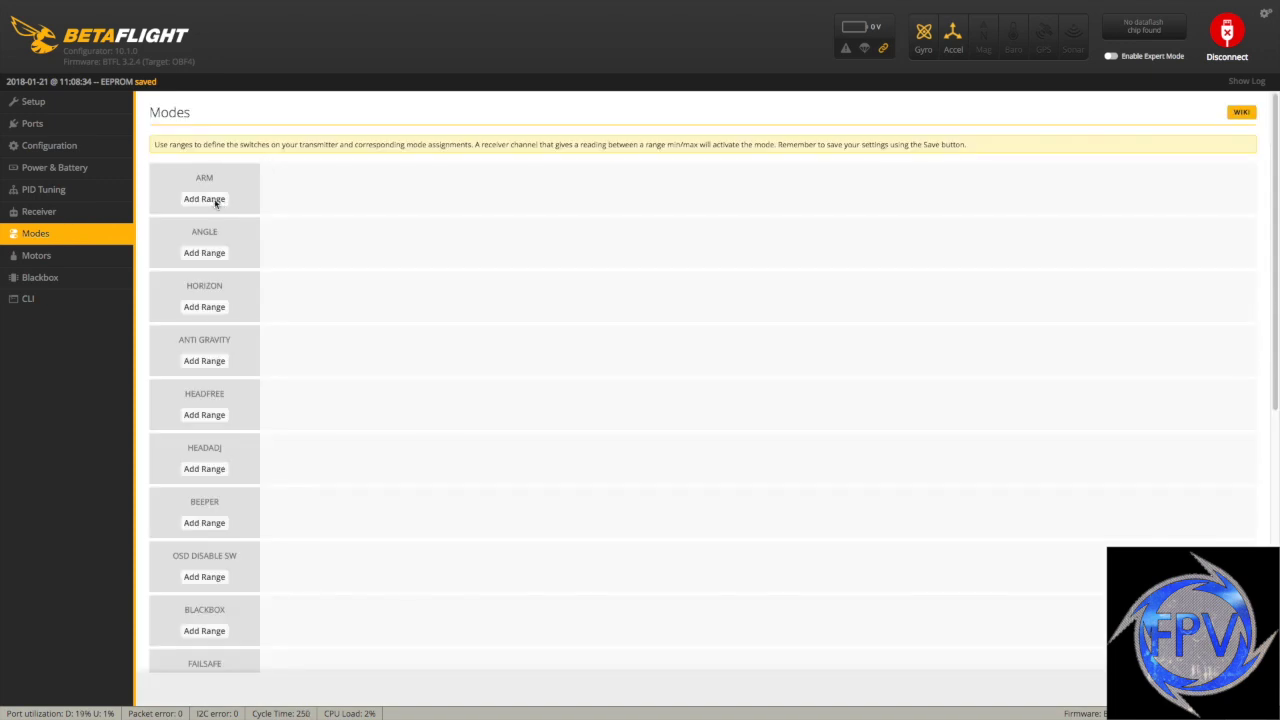
click(205, 200)
click(302, 180)
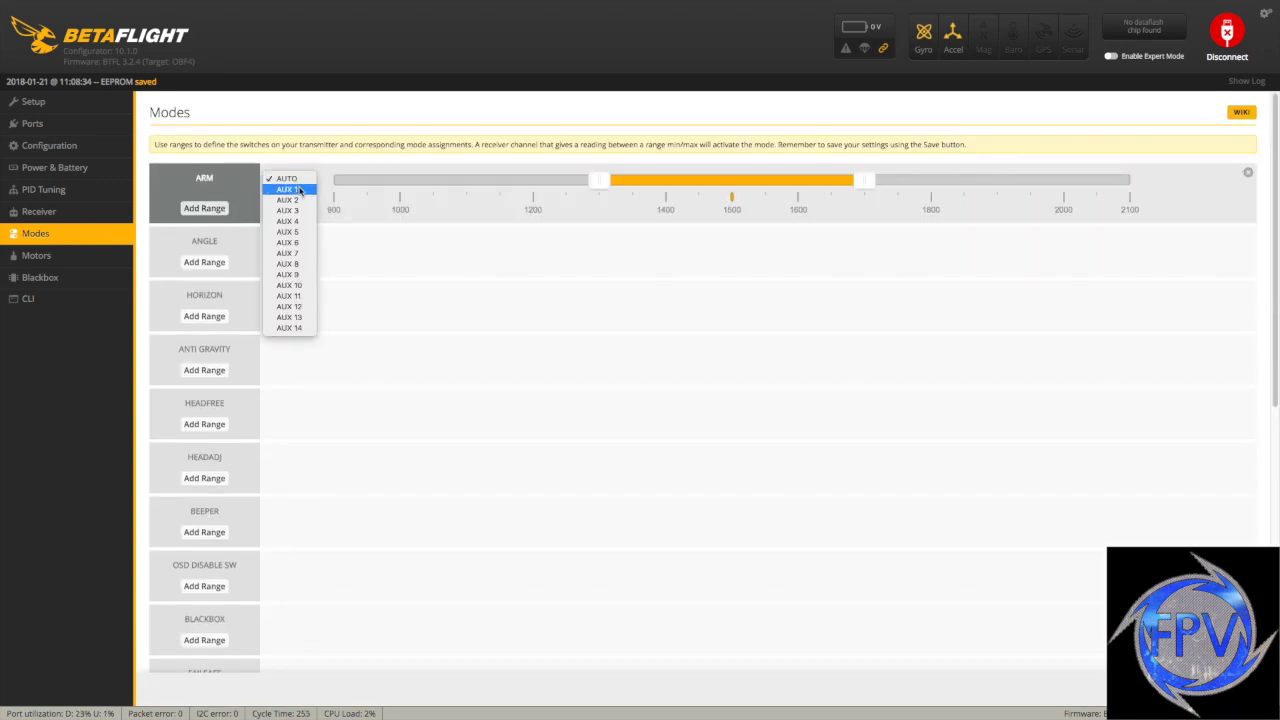
key(Escape)
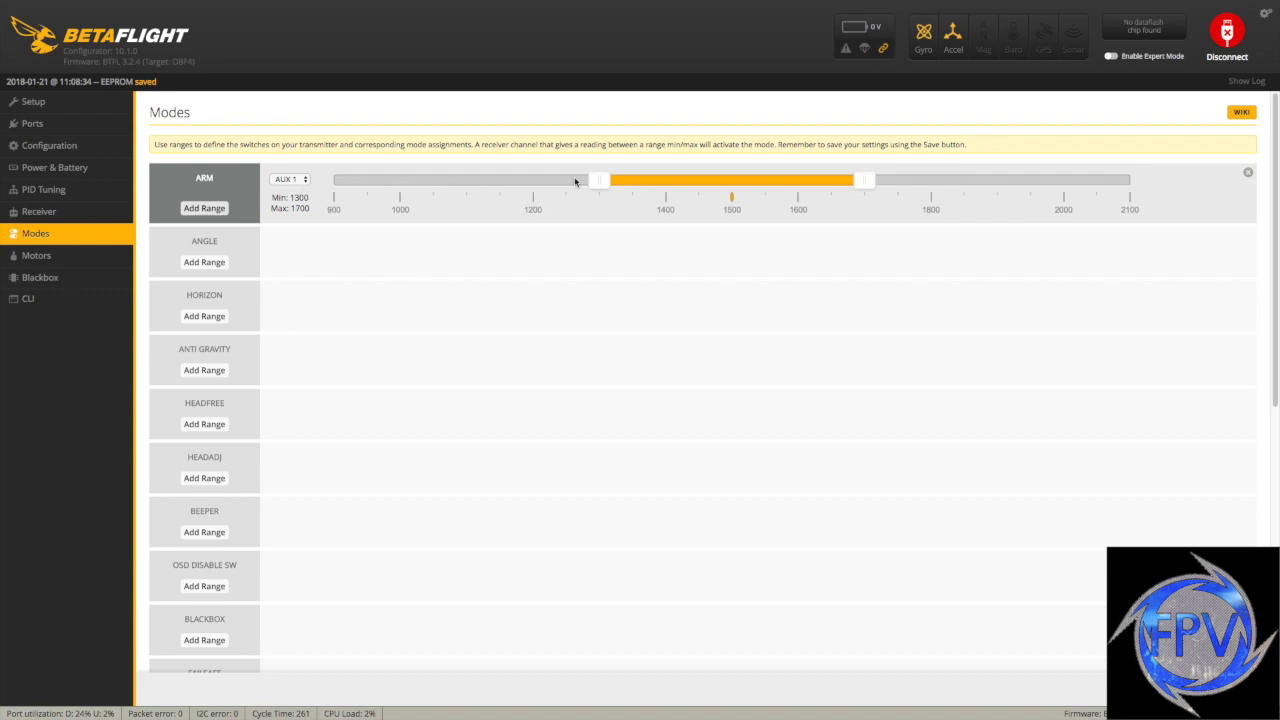
drag(868, 181, 1209, 178)
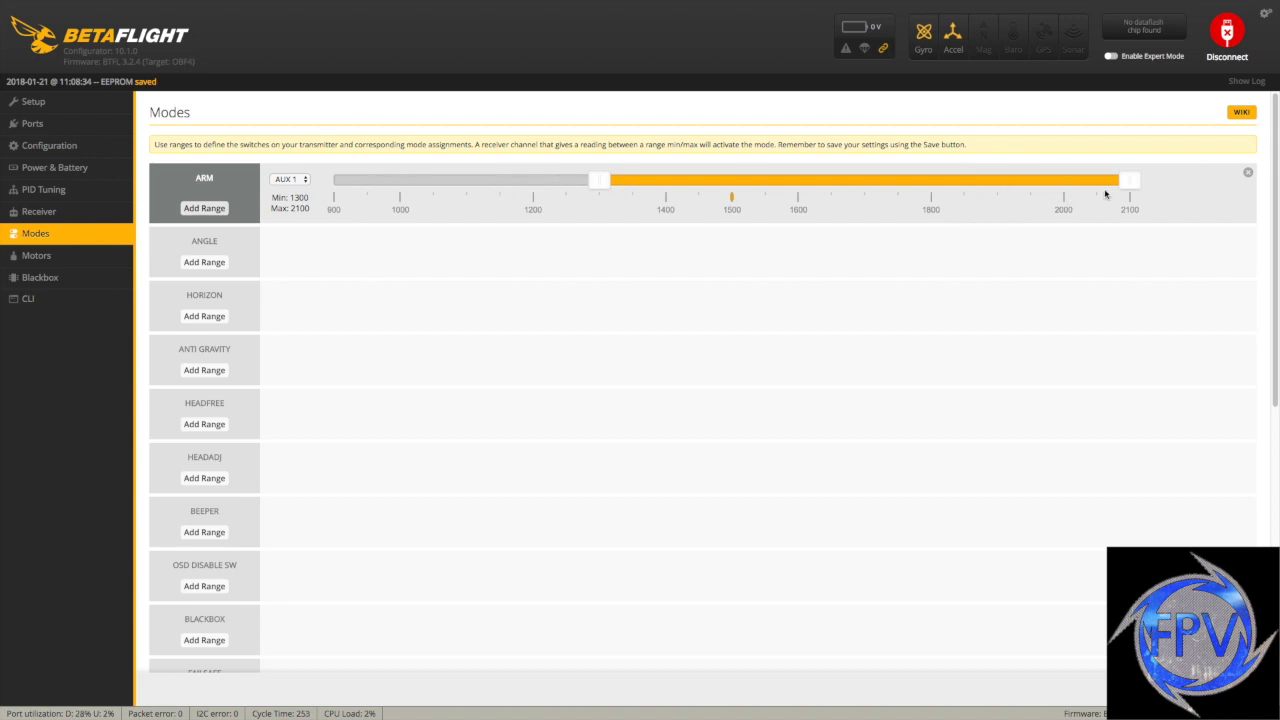
Add a HORIZON mode range on AUX 2 covering 1300 to 2100
click(215, 321)
click(299, 299)
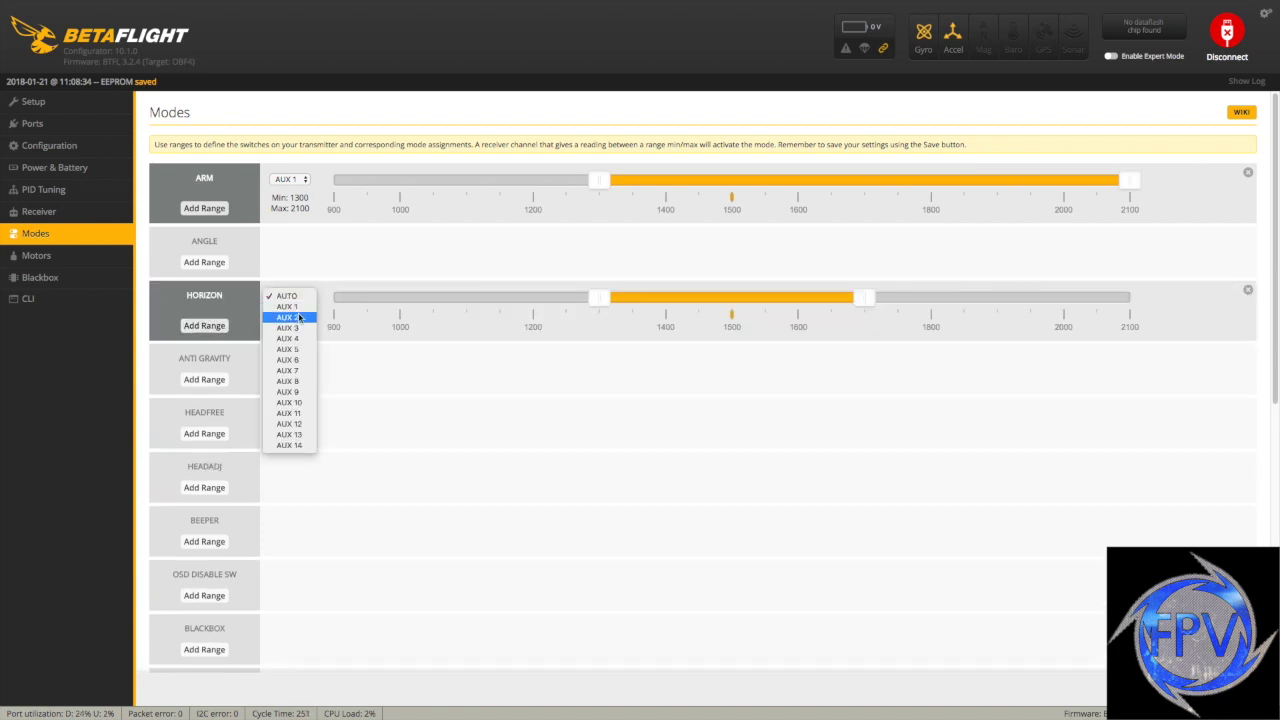
click(297, 317)
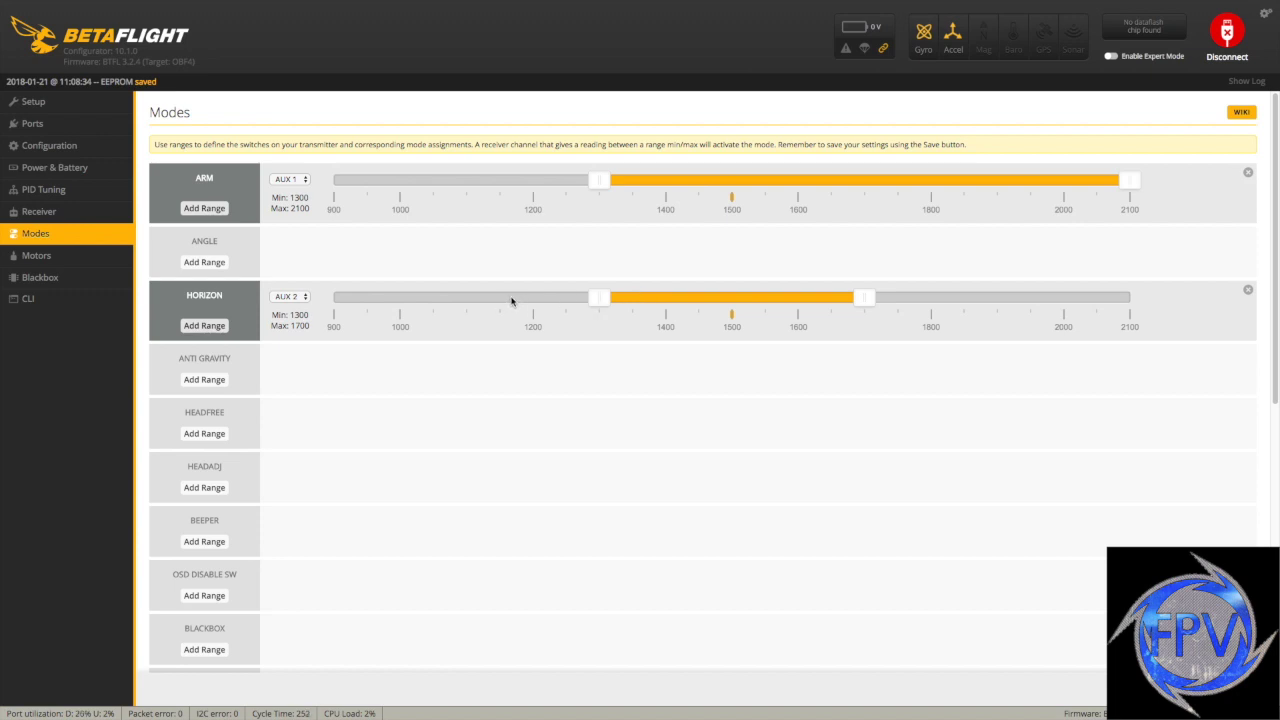
drag(861, 298, 1216, 292)
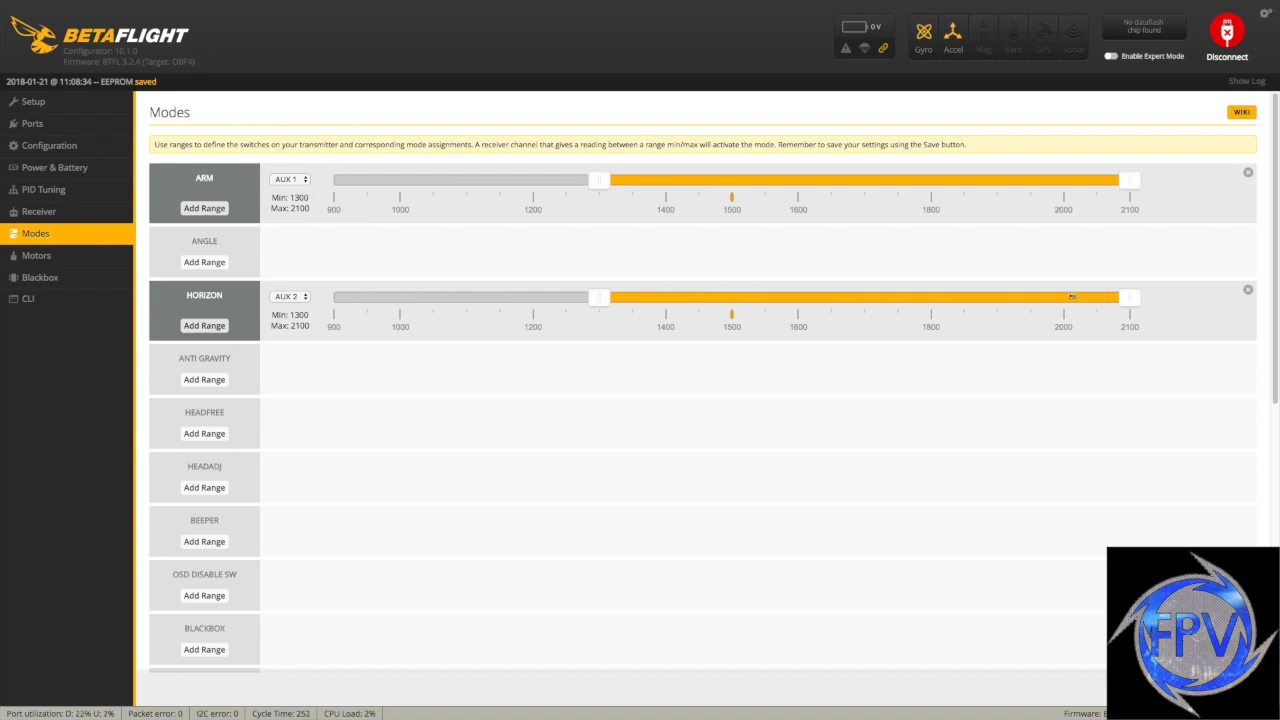
drag(1121, 297, 860, 298)
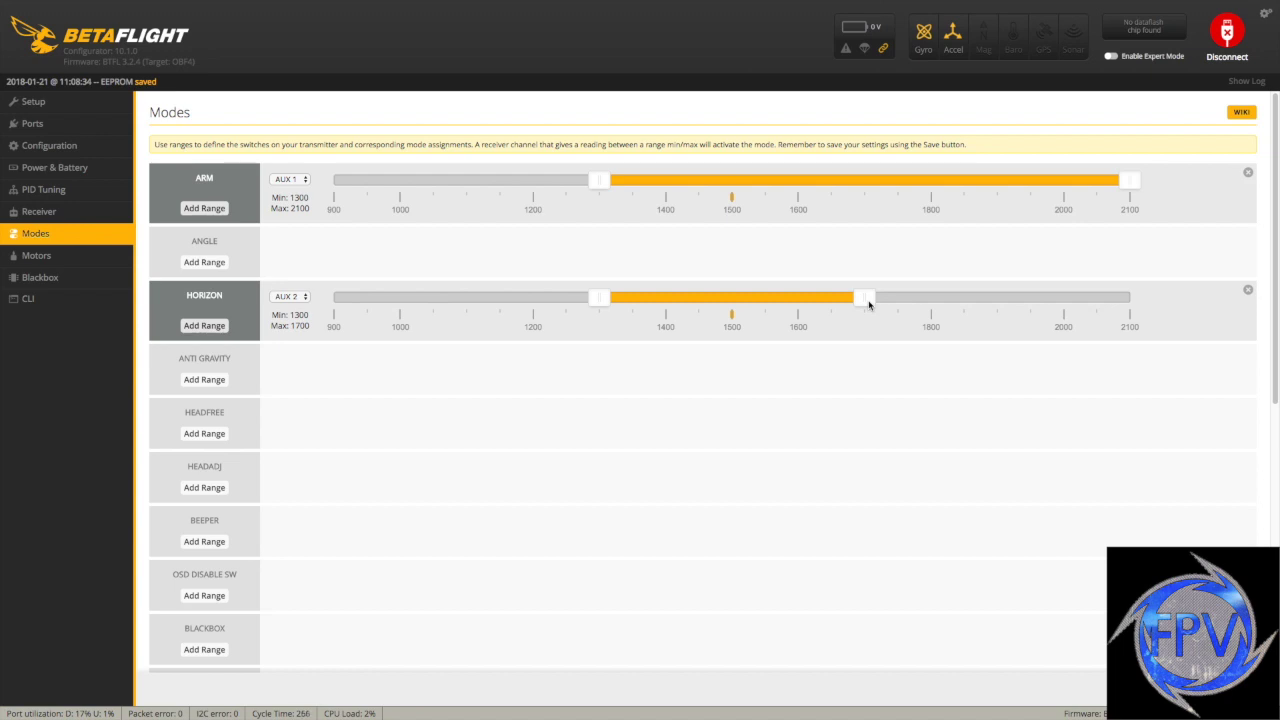
drag(864, 298, 1128, 297)
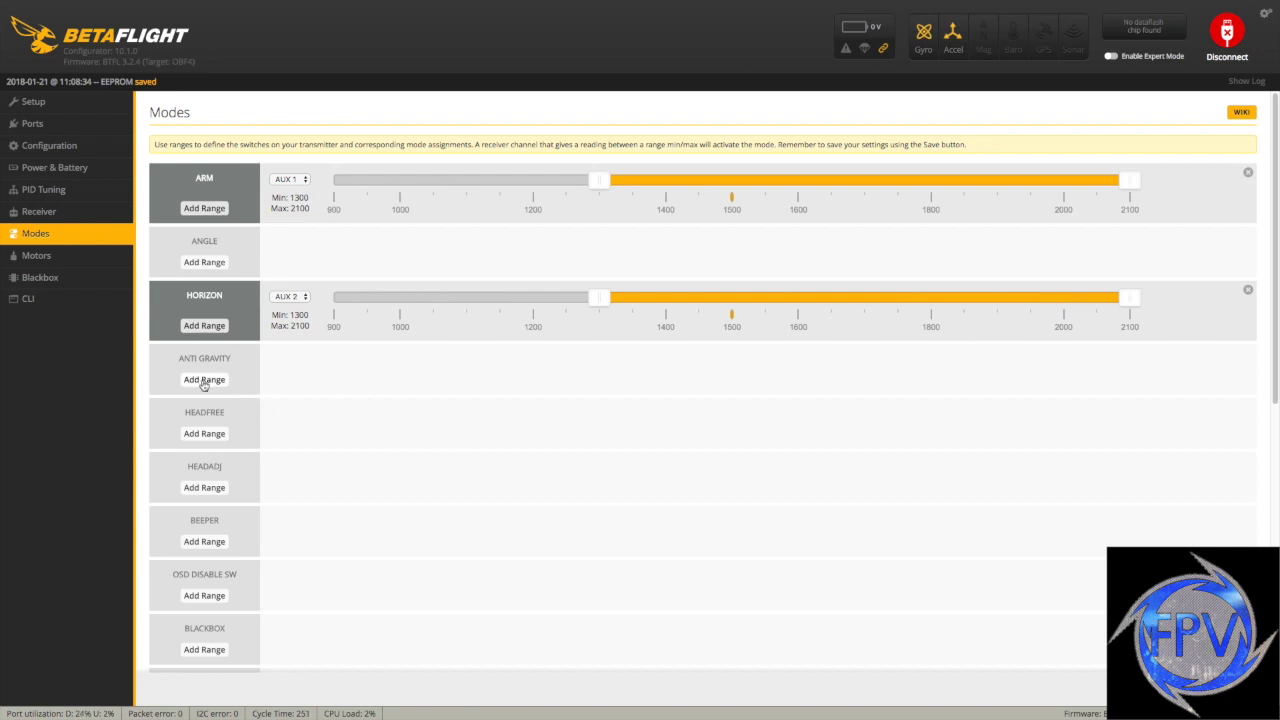
Add an ANTI GRAVITY mode range on AUX 2 covering 1700 to 2100
scroll(250, 494, down, 2)
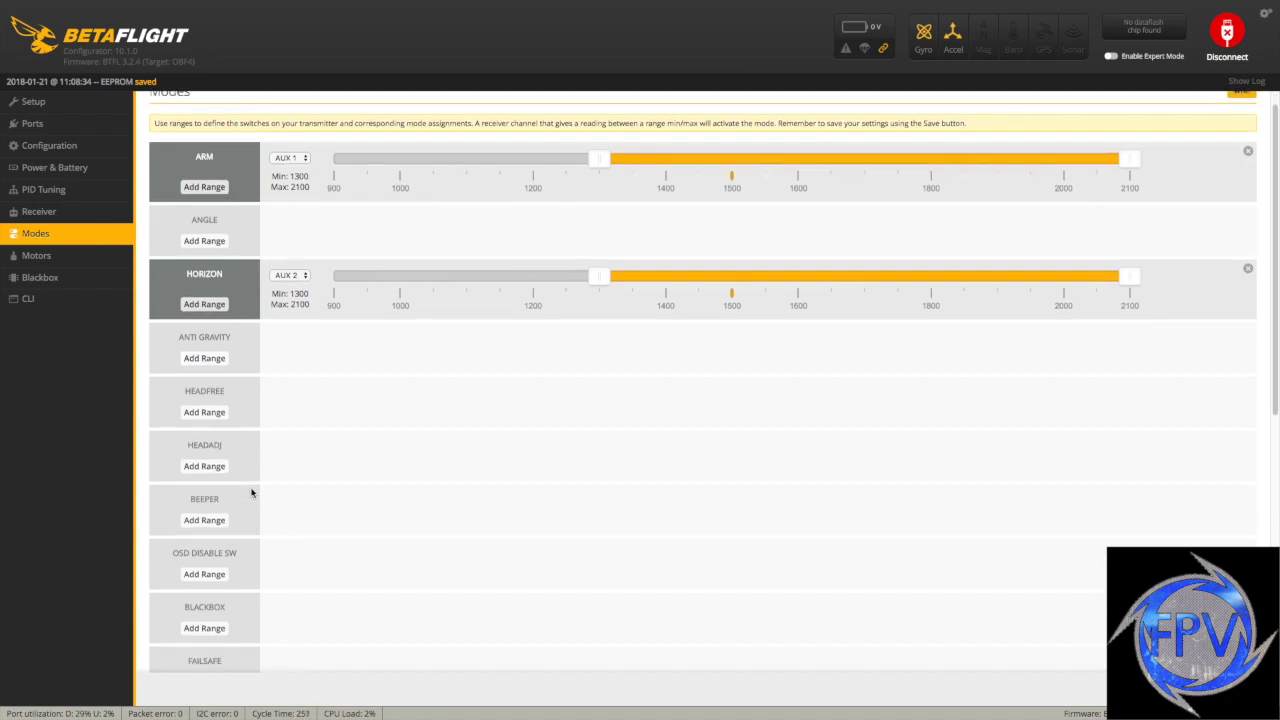
scroll(250, 503, down, 3)
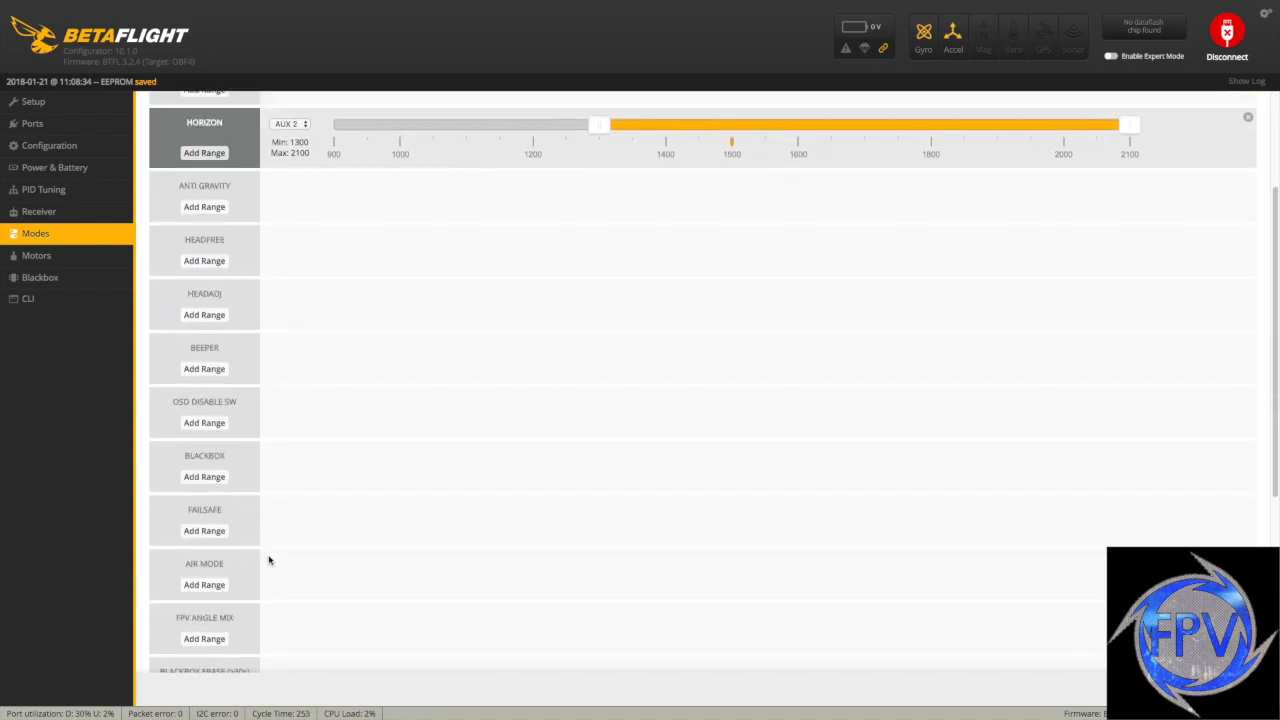
scroll(288, 571, up, 2)
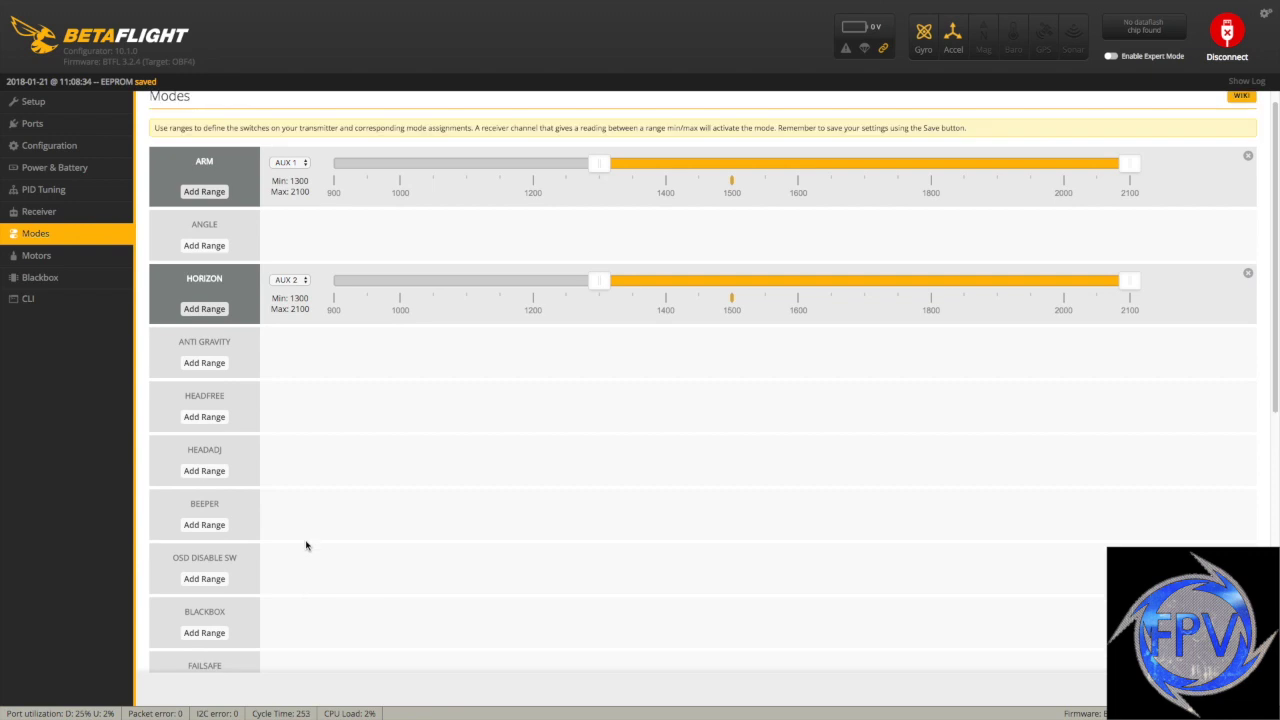
scroll(306, 543, up, 2)
click(220, 364)
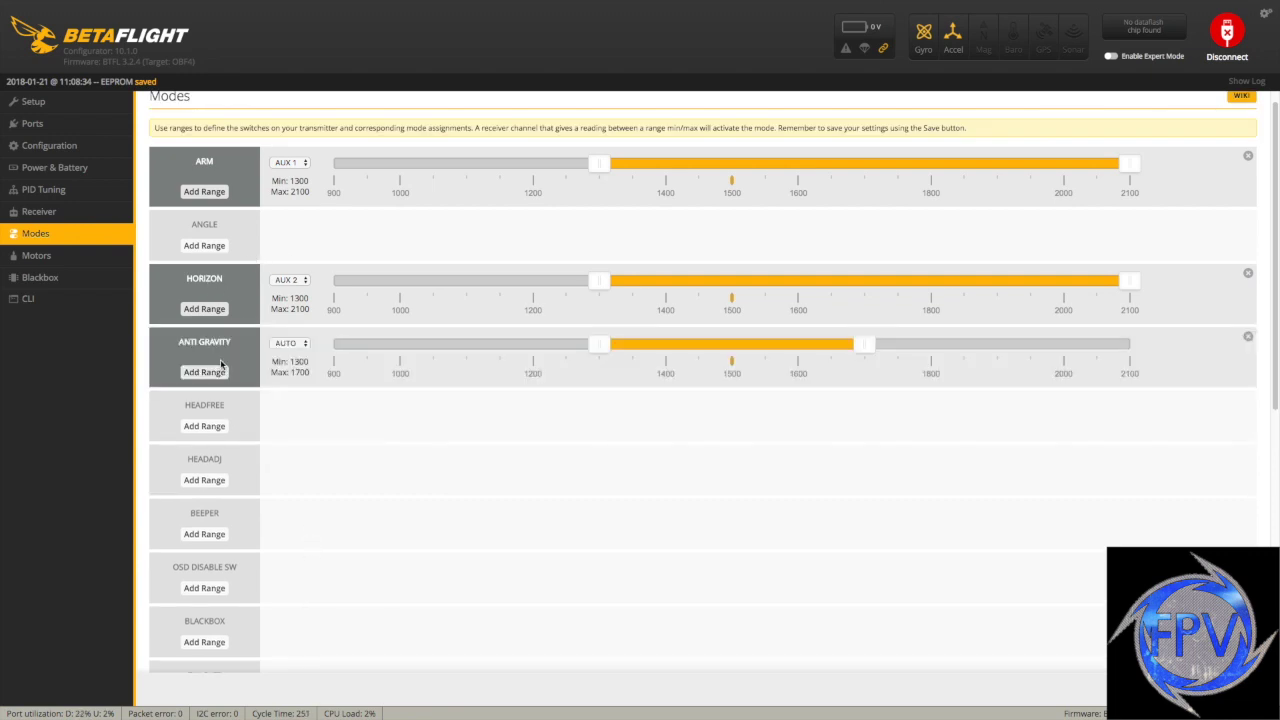
drag(654, 344, 1047, 344)
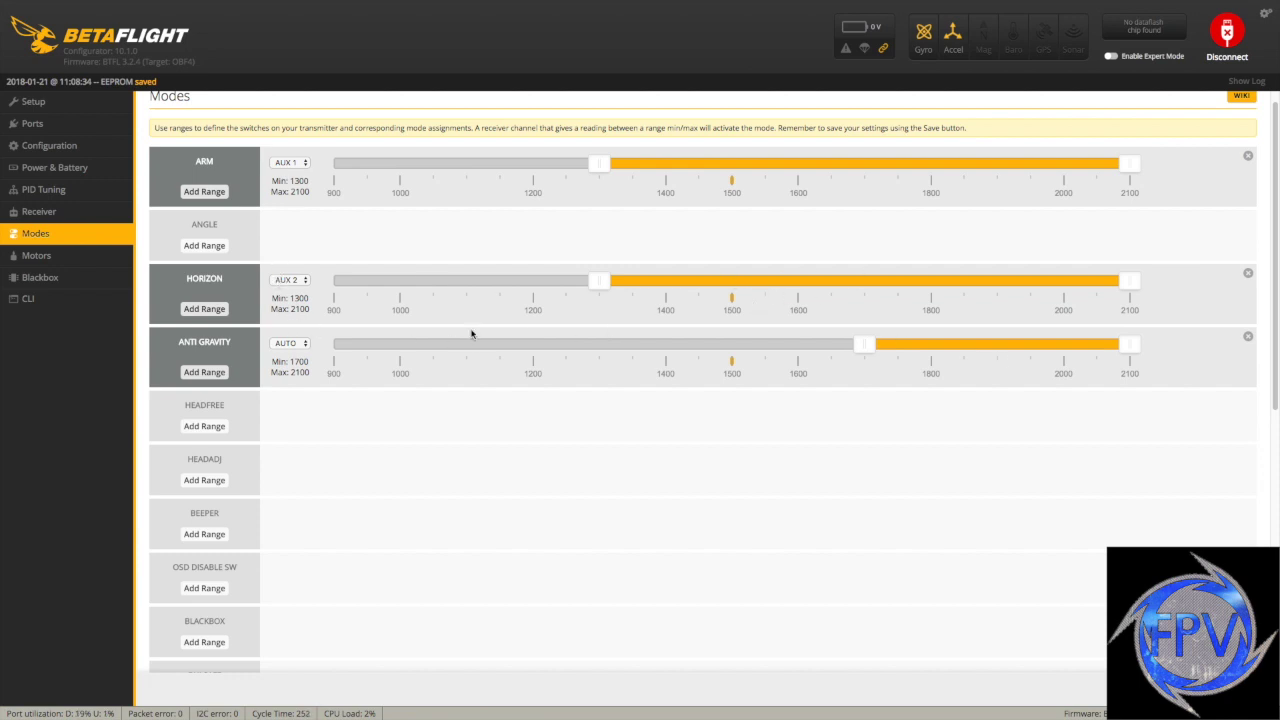
click(276, 346)
click(288, 364)
scroll(767, 376, down, 1)
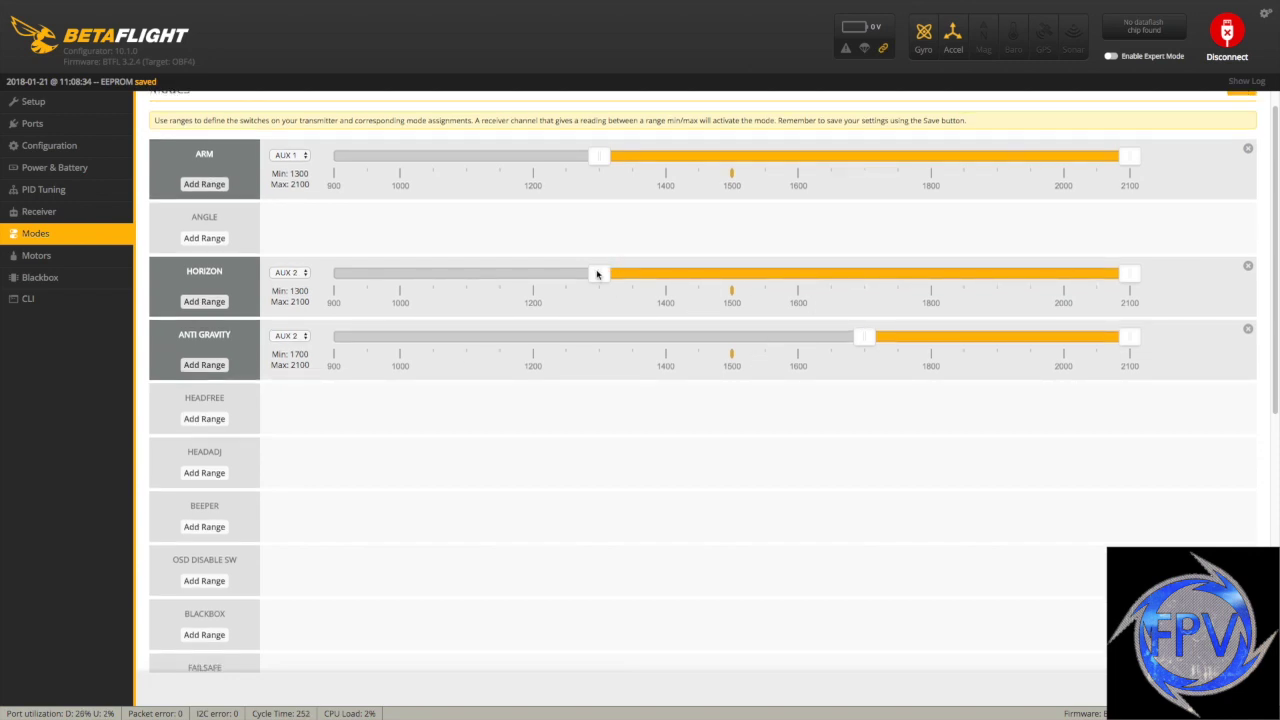
Set the HORIZON range's minimum to 1700 and the ANTI GRAVITY range's minimum to 1200
drag(598, 273, 857, 278)
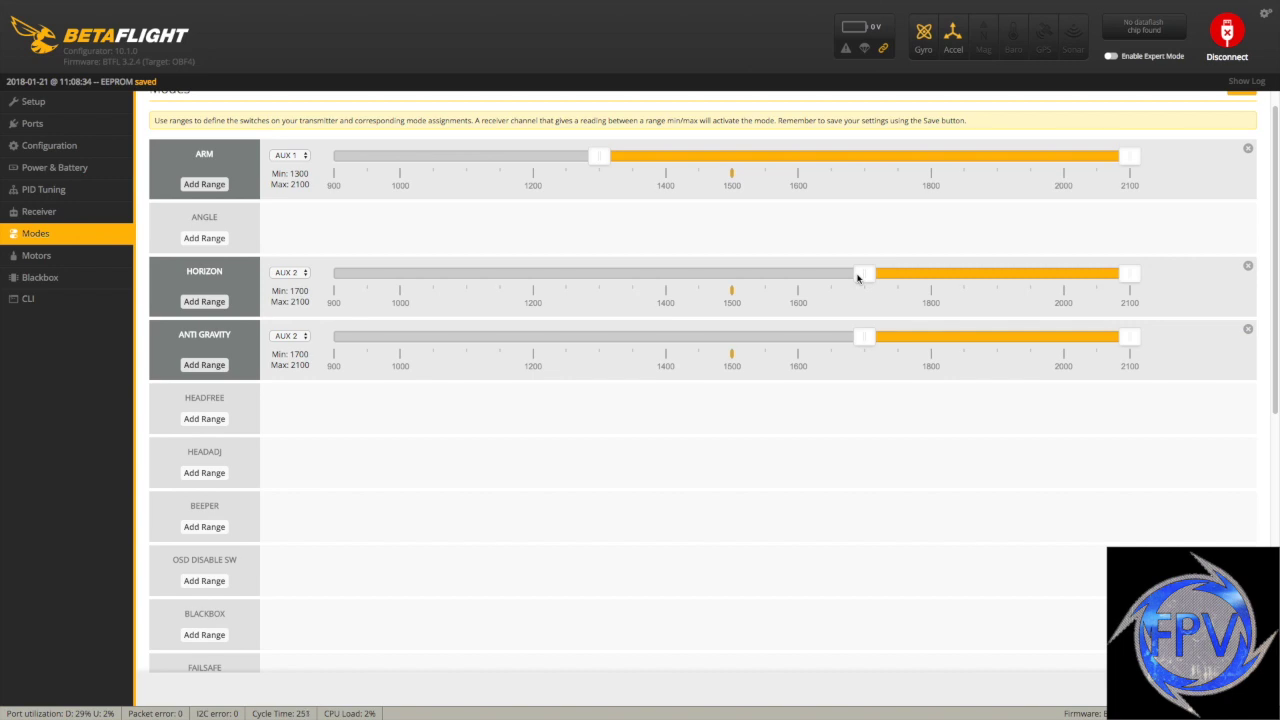
drag(867, 344, 531, 348)
Add an AIR MODE range on AUX 2 covering 1700 to 2100
scroll(606, 404, down, 5)
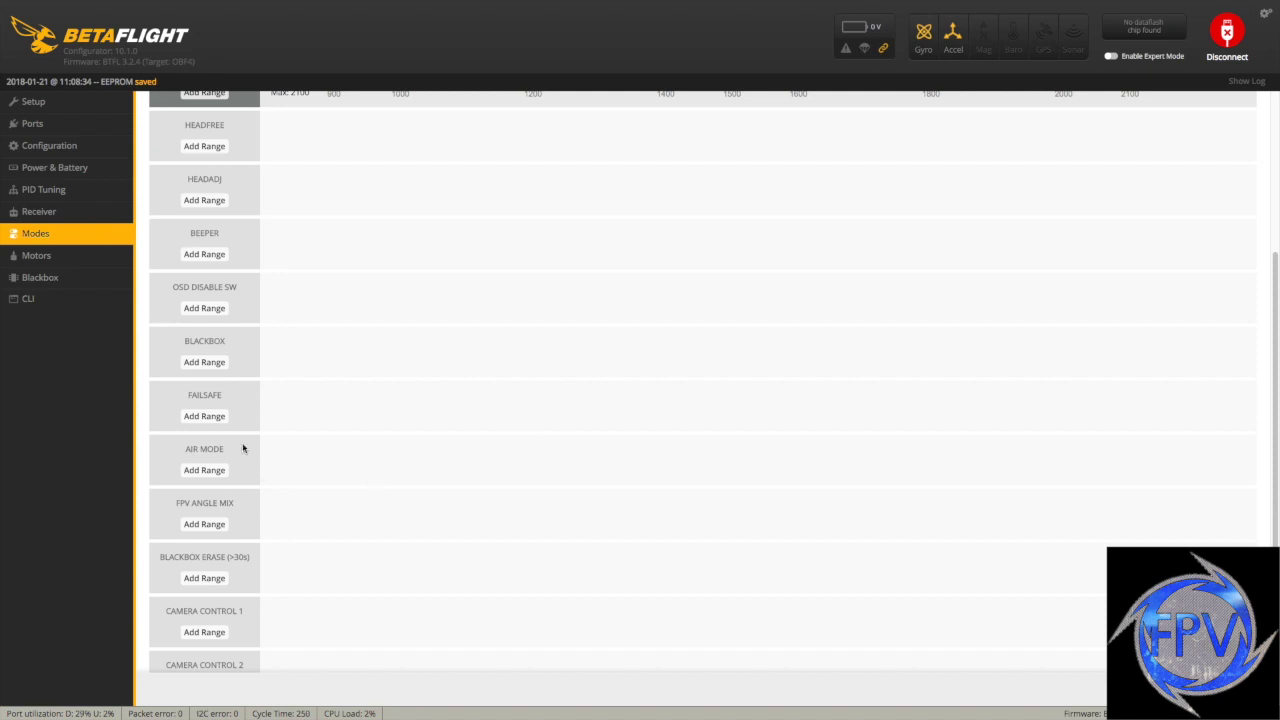
click(210, 472)
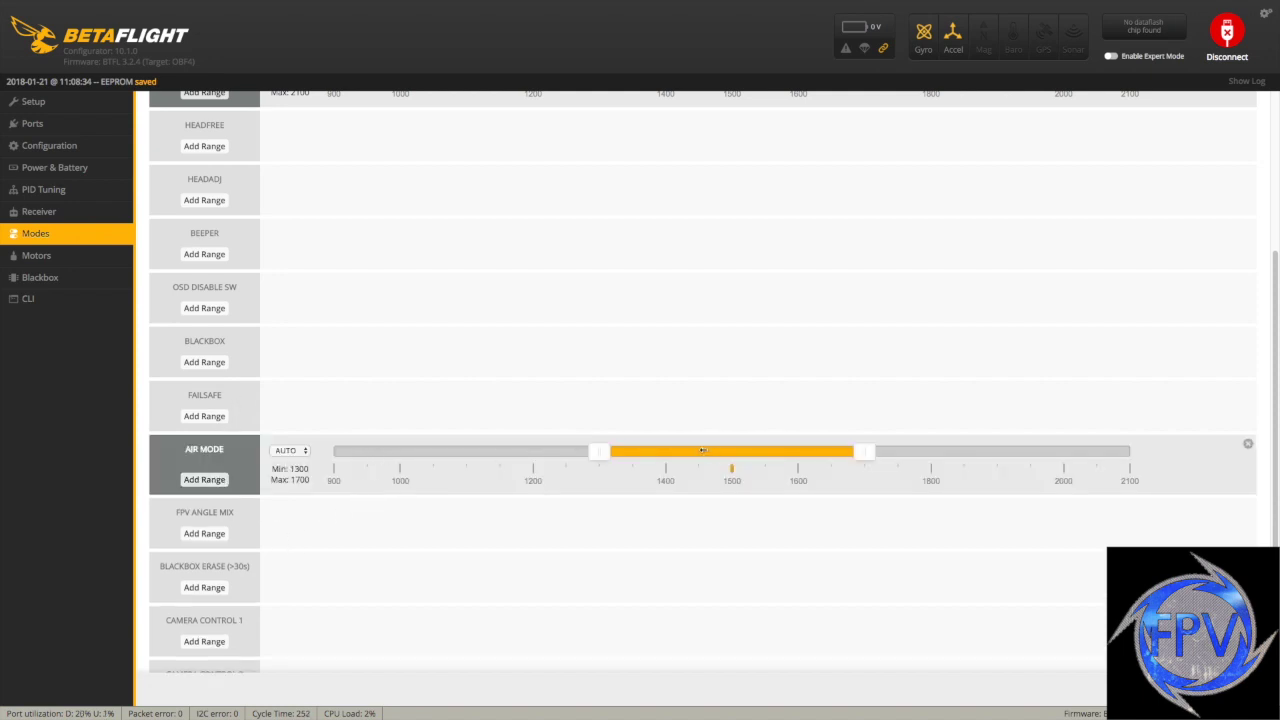
click(294, 454)
click(287, 474)
drag(644, 452, 1147, 455)
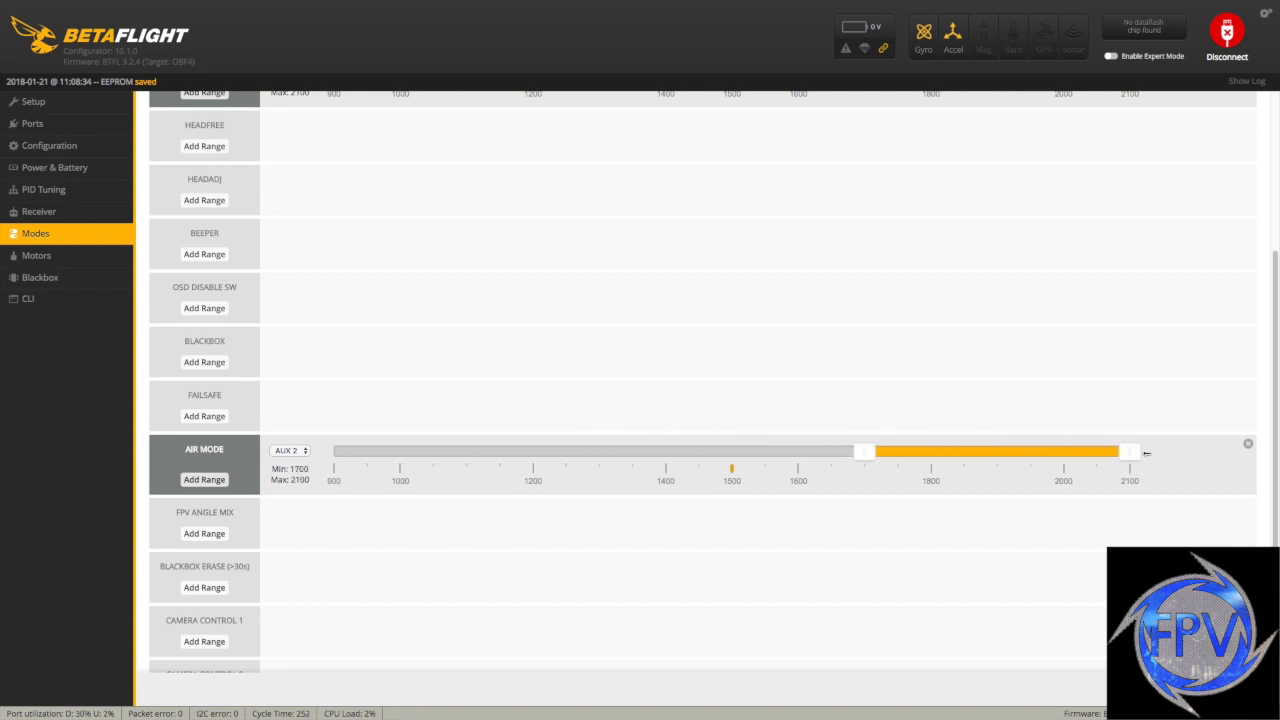
Shift the whole AIR MODE range down to about 1225 to 1625 and save the mode assignments
scroll(717, 372, up, 3)
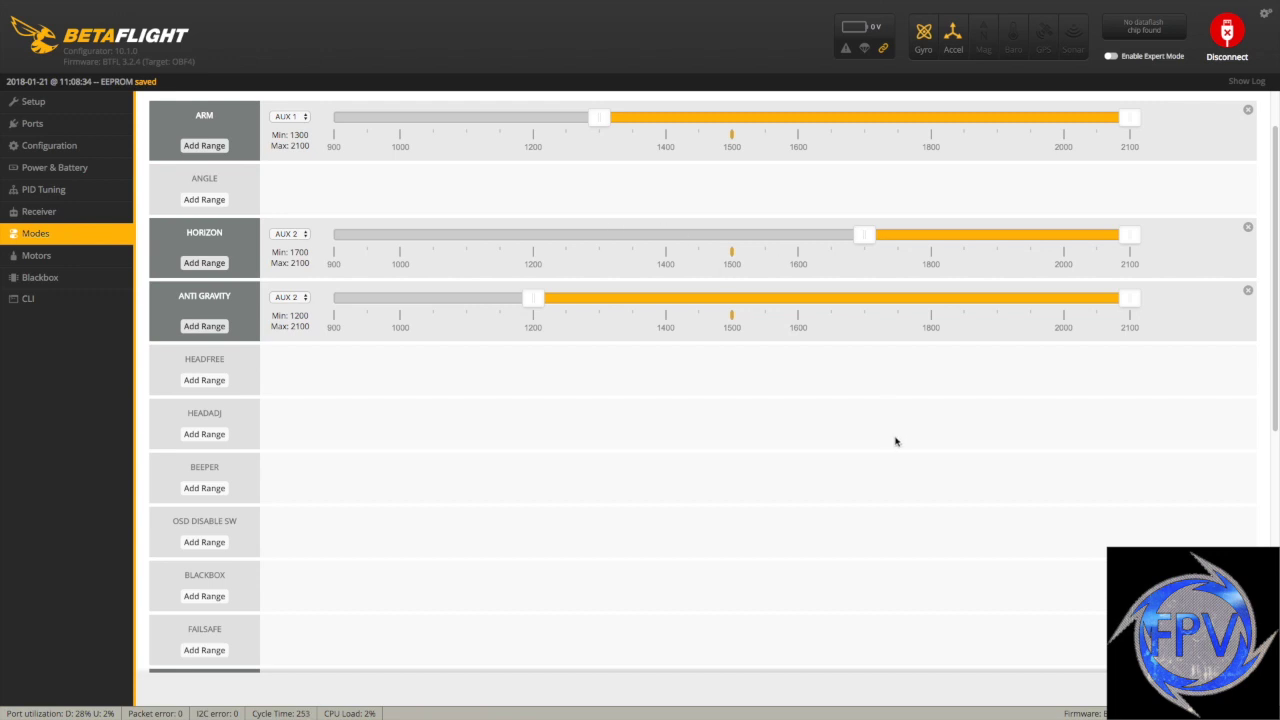
scroll(895, 444, down, 1)
drag(957, 662, 647, 663)
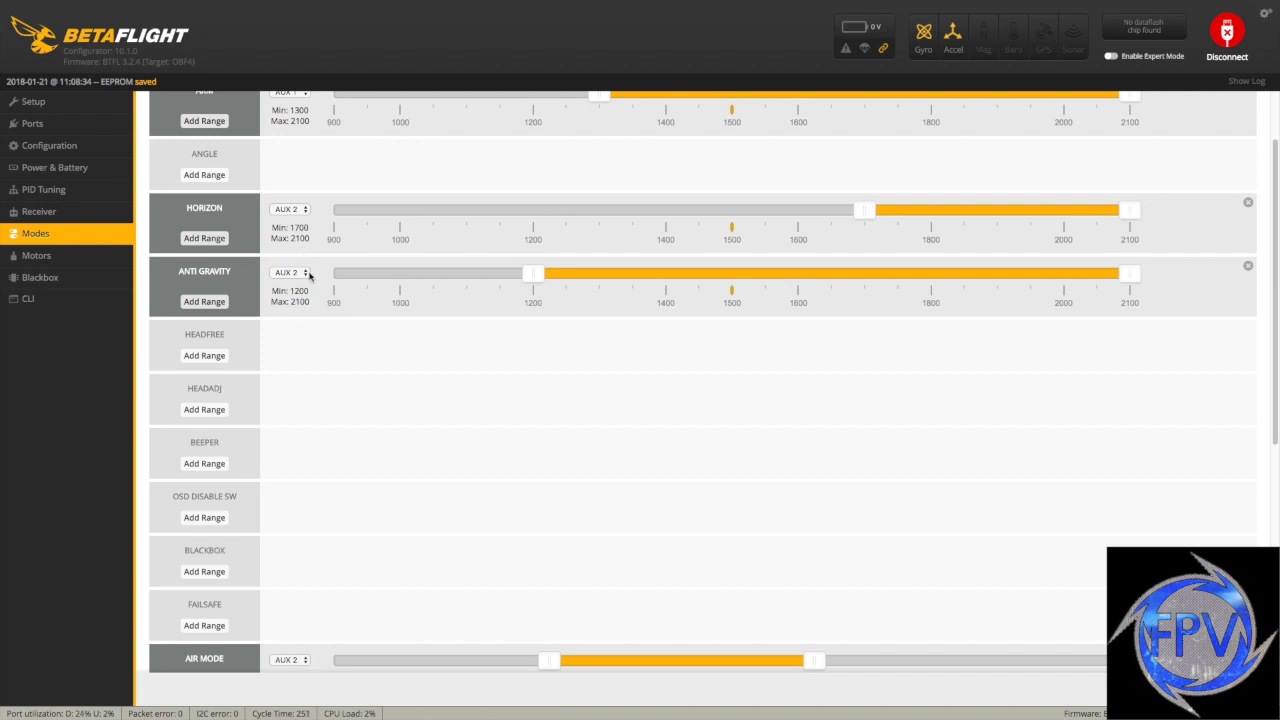
scroll(309, 280, up, 1)
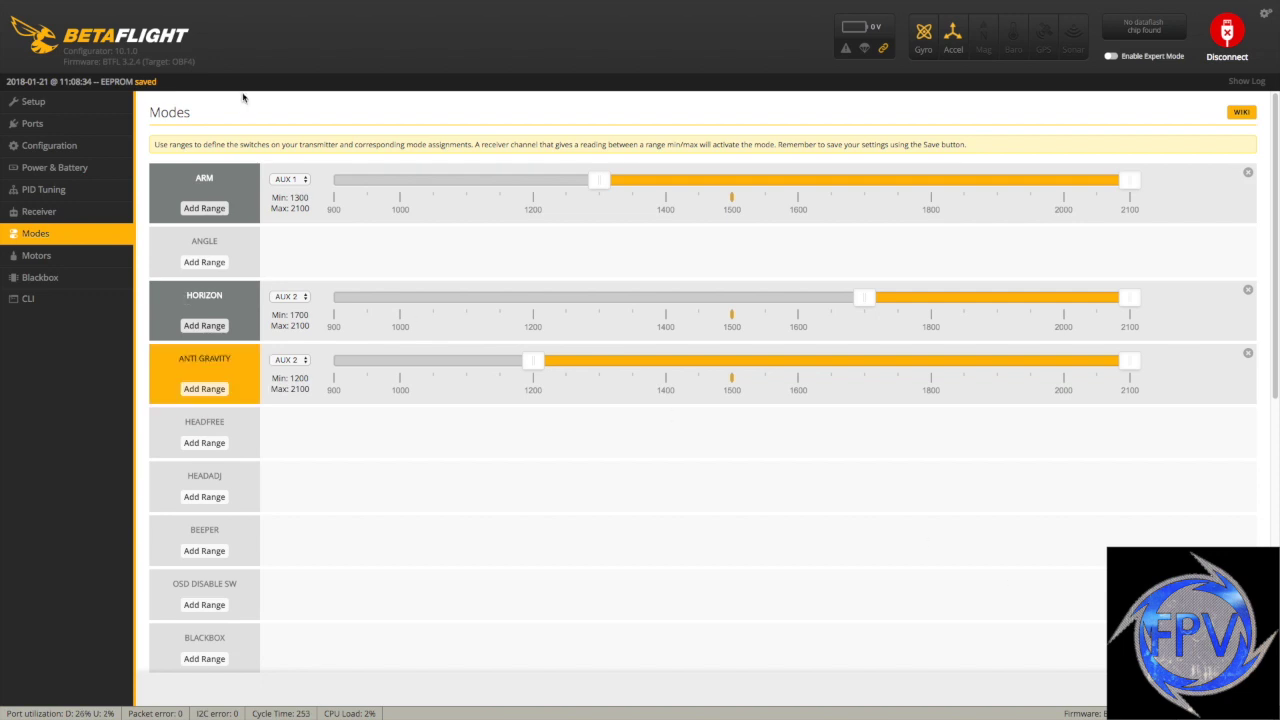
Enable the AIRMODE and ANTI_GRAVITY features in the board configuration and save with a reboot
click(46, 148)
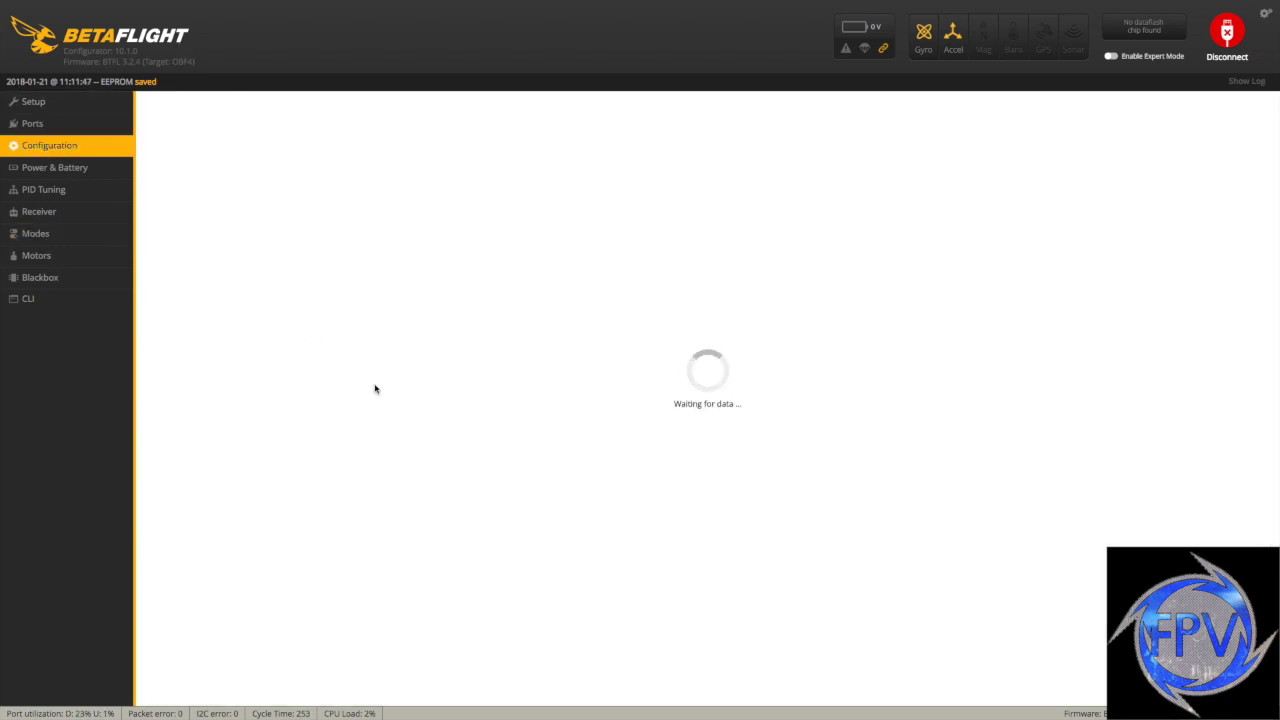
scroll(375, 389, down, 10)
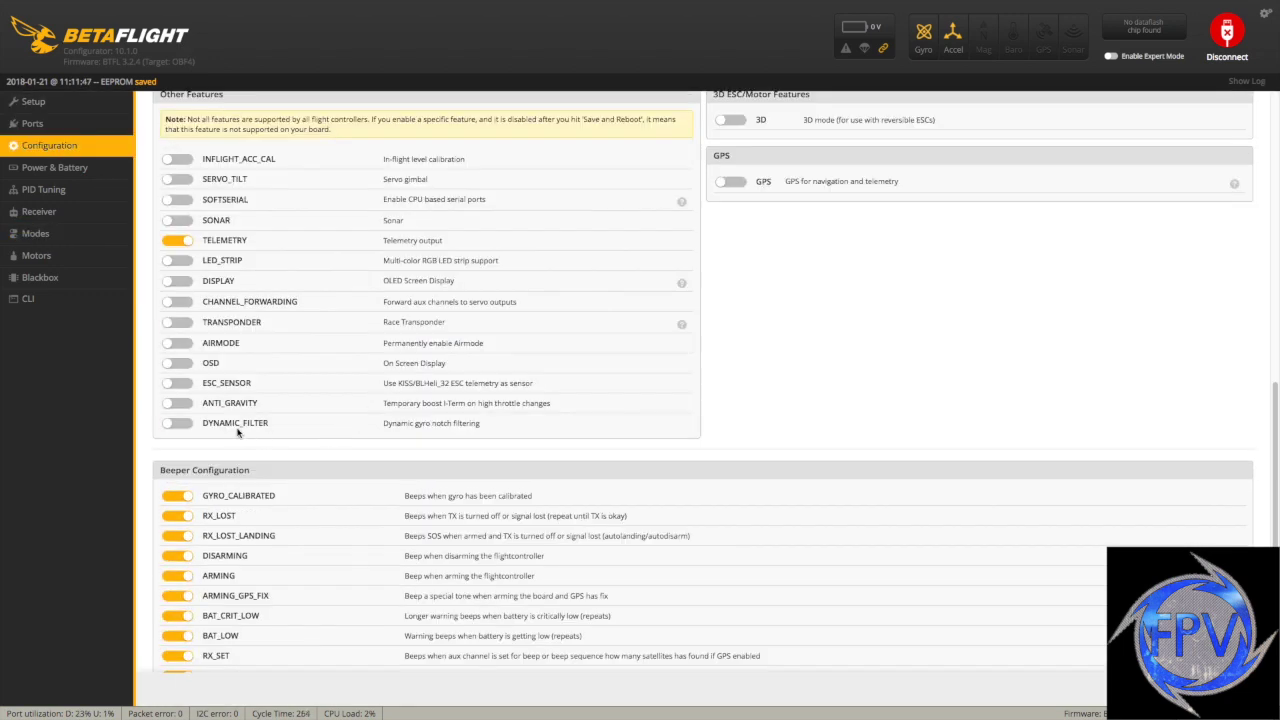
click(177, 343)
click(185, 405)
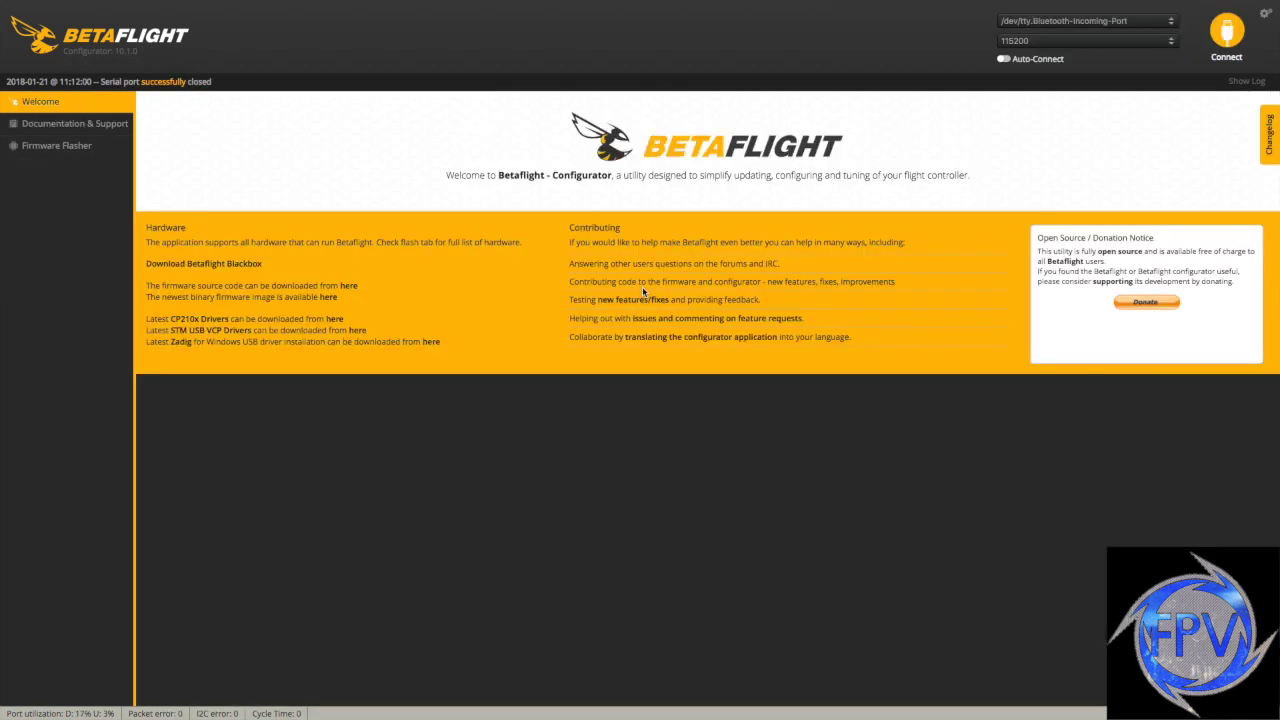
Try to reconnect to the rebooted flight controller over /dev/tty.Bluetooth-Incoming-Port at 115200
click(1236, 33)
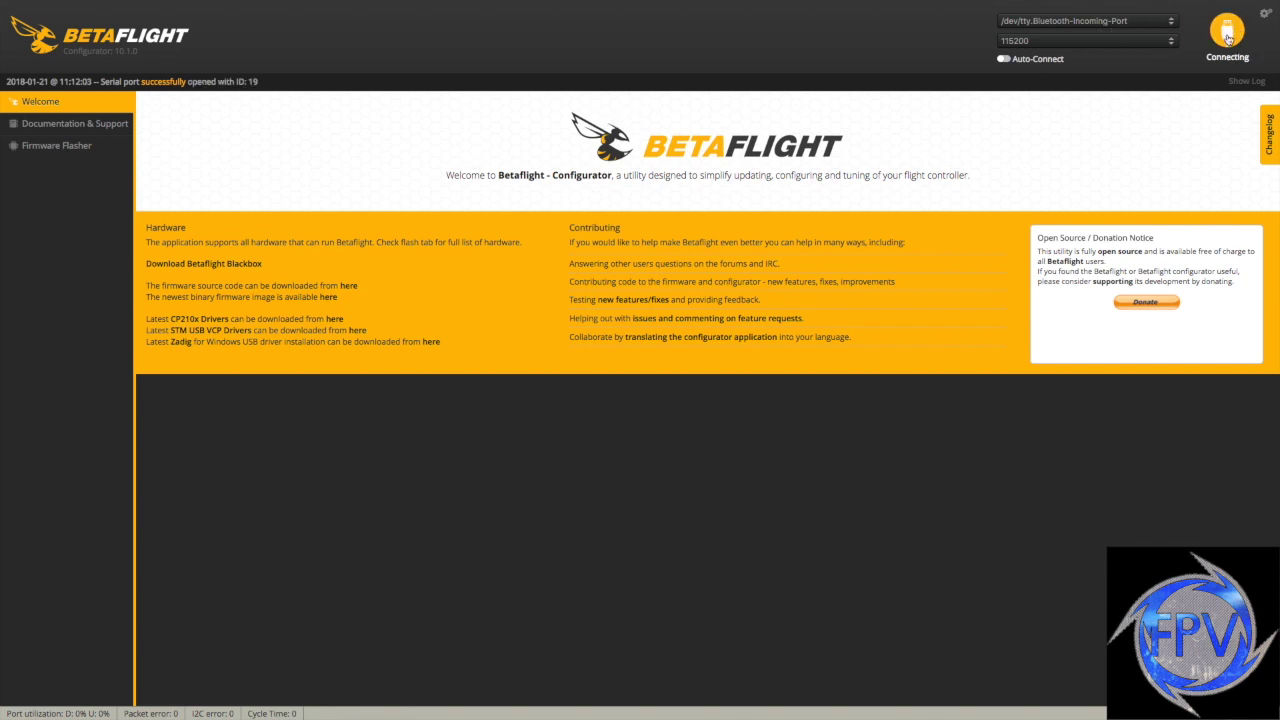
click(1230, 40)
mouse_move(65, 6)
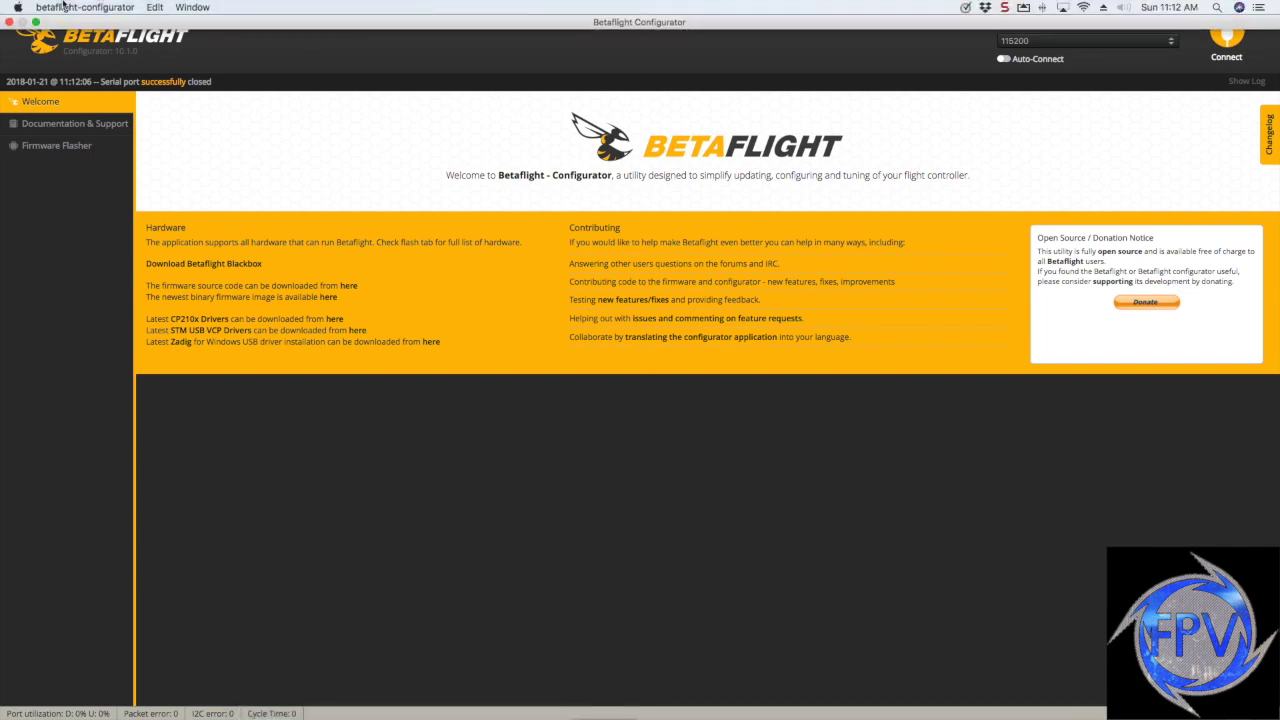
Switch to Chrome and load the cyclonefpv.com home page in place of the FTDI Virtual COM Port Drivers page
click(36, 21)
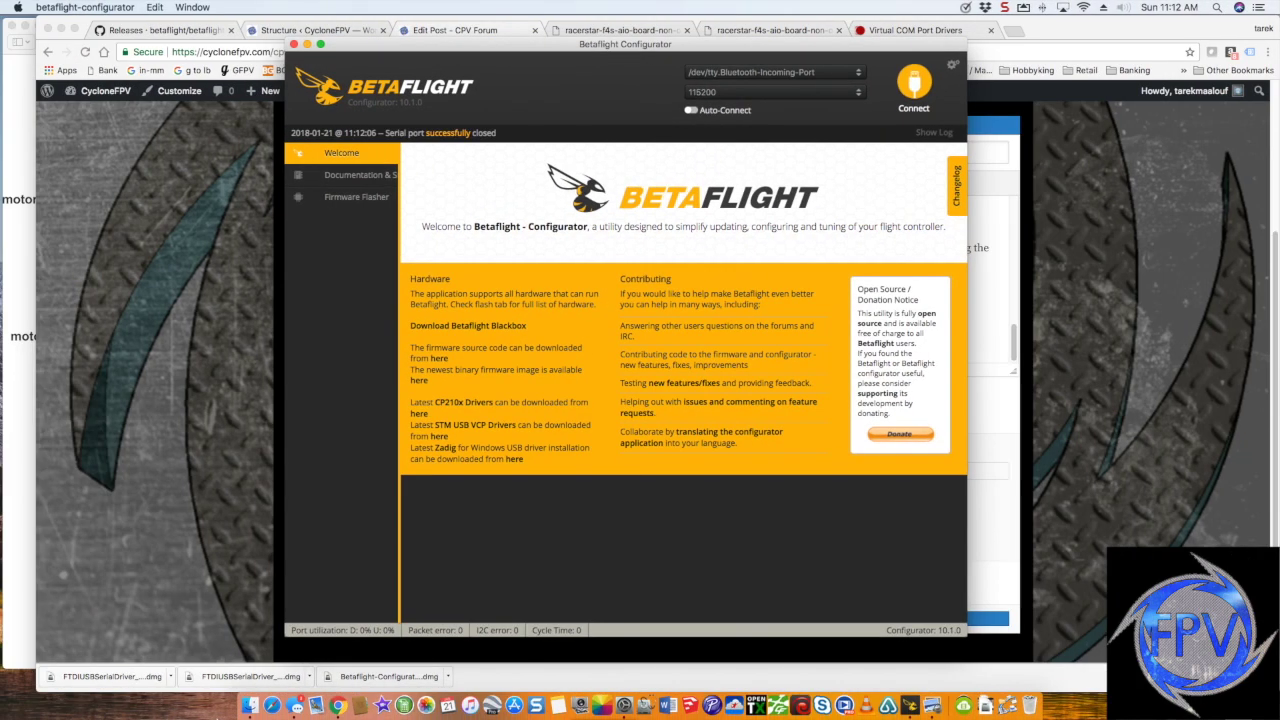
click(337, 705)
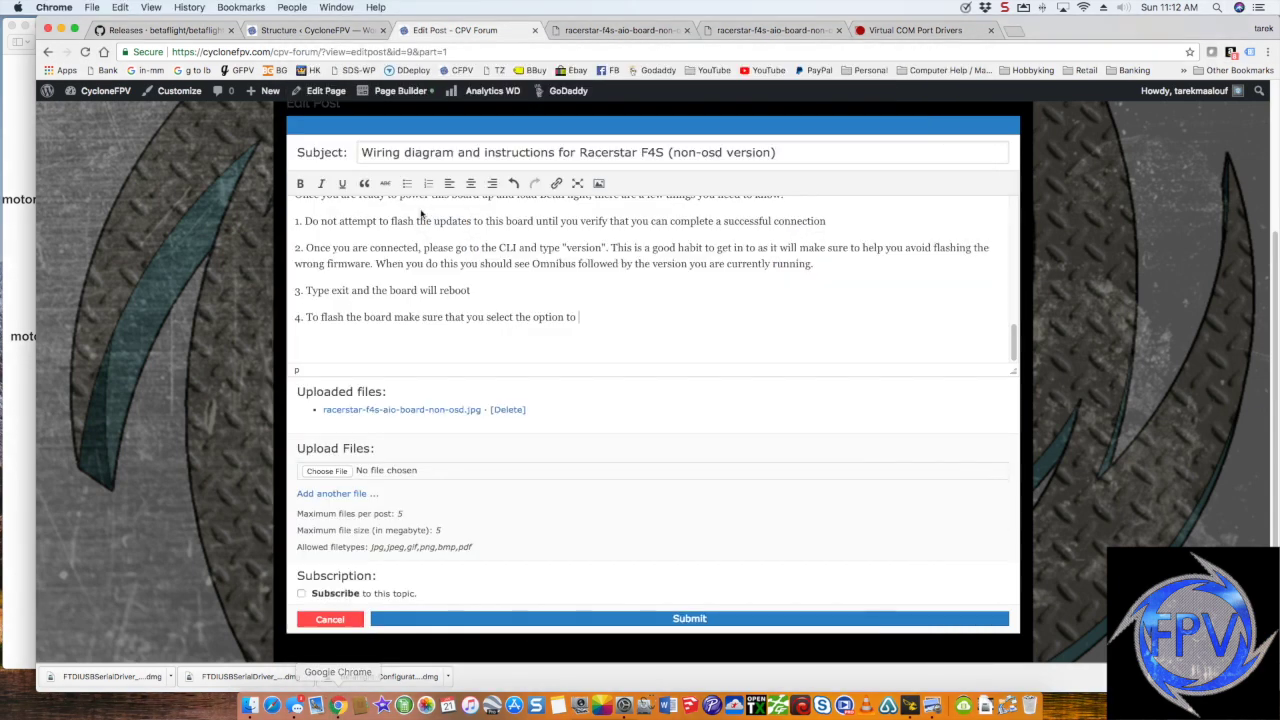
click(949, 35)
key(super+l)
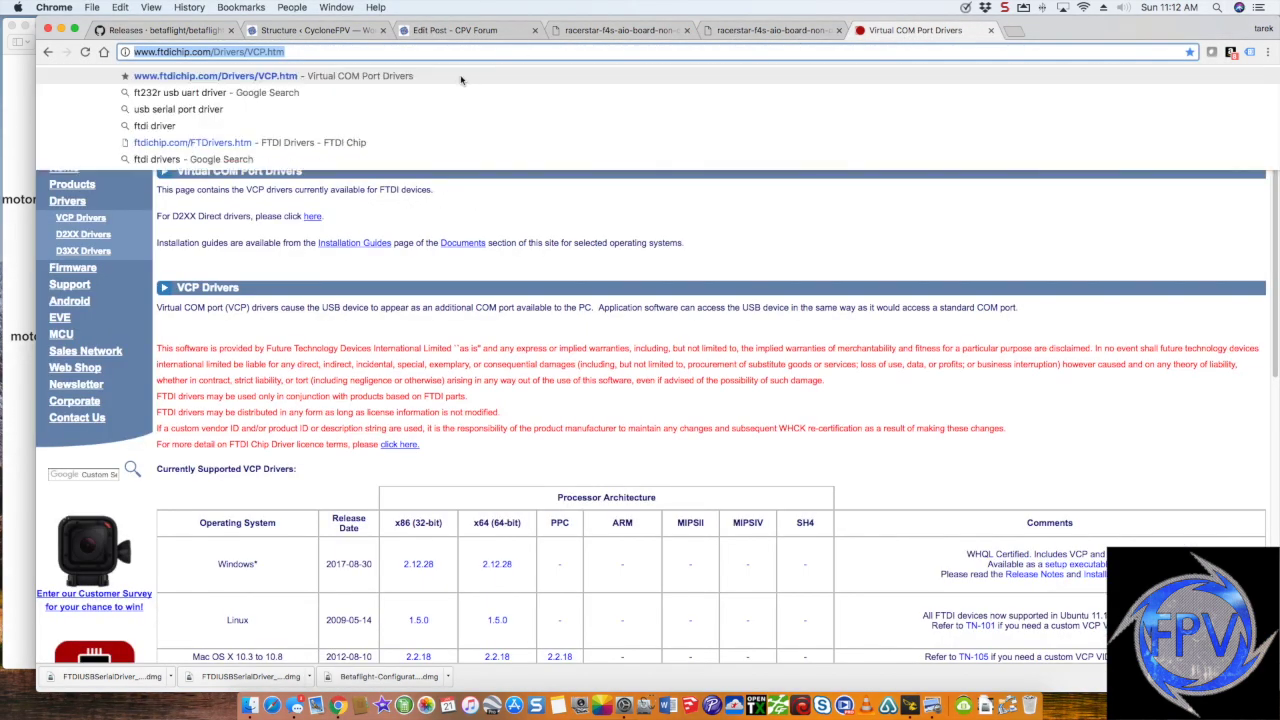
click(68, 116)
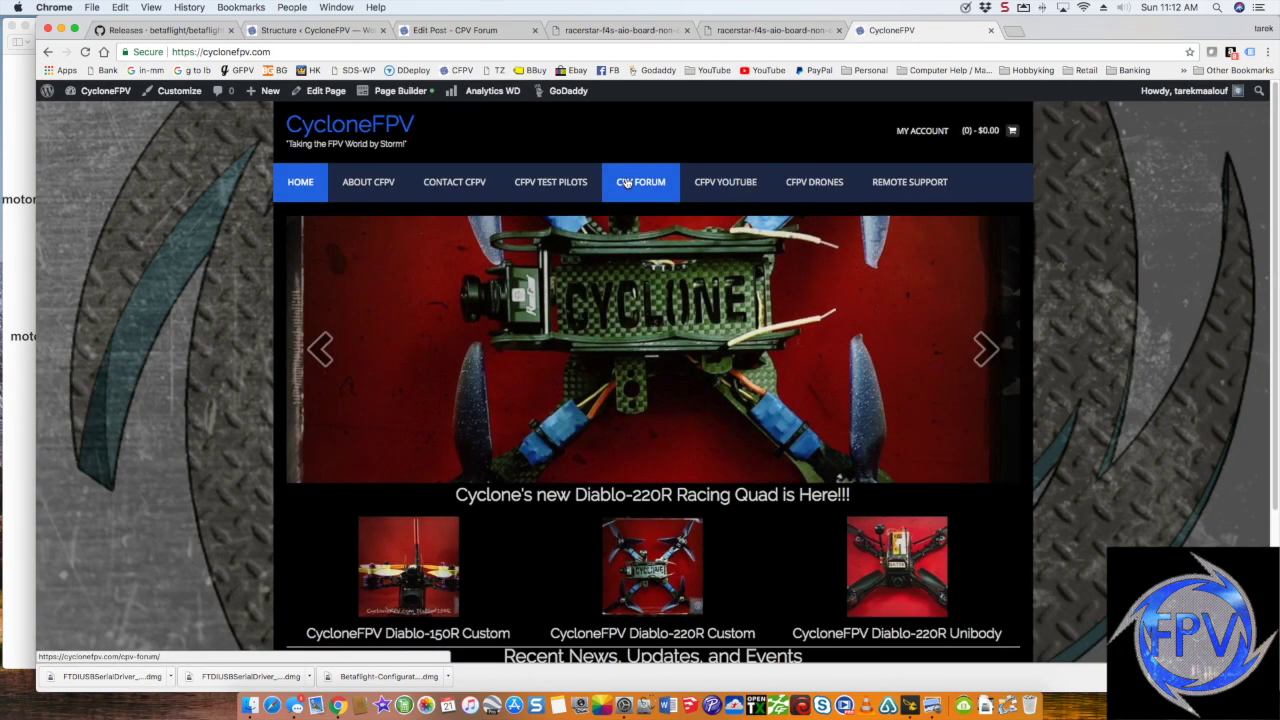
Open the CPV Forum's RacerStar F4 AIO section and view the Racerstar F4S (non-osd version) wiring diagram thread
click(627, 187)
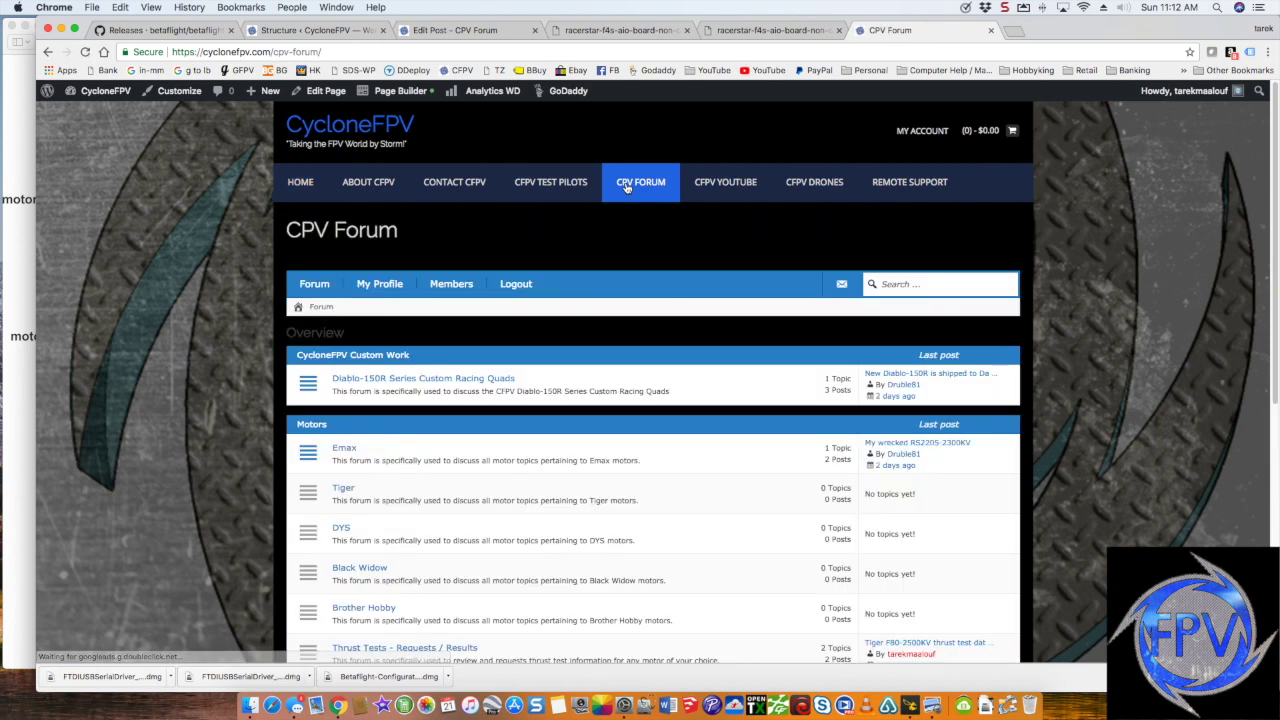
scroll(542, 485, down, 5)
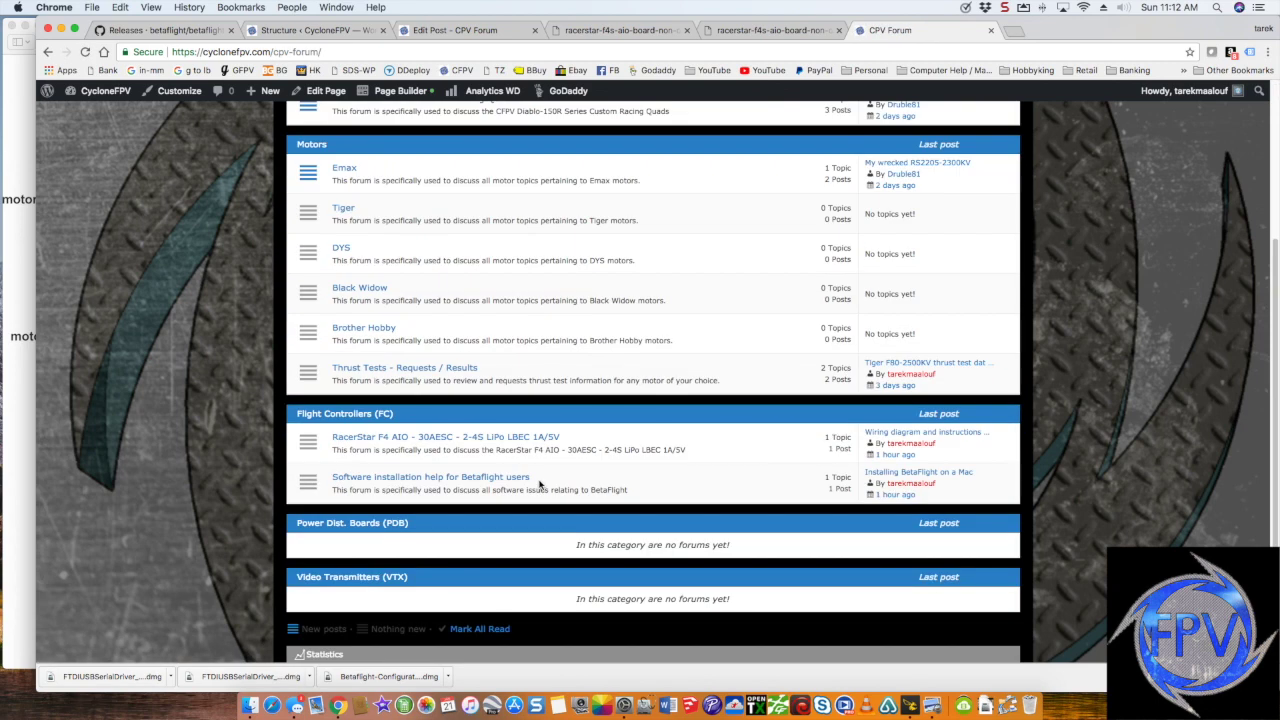
click(482, 440)
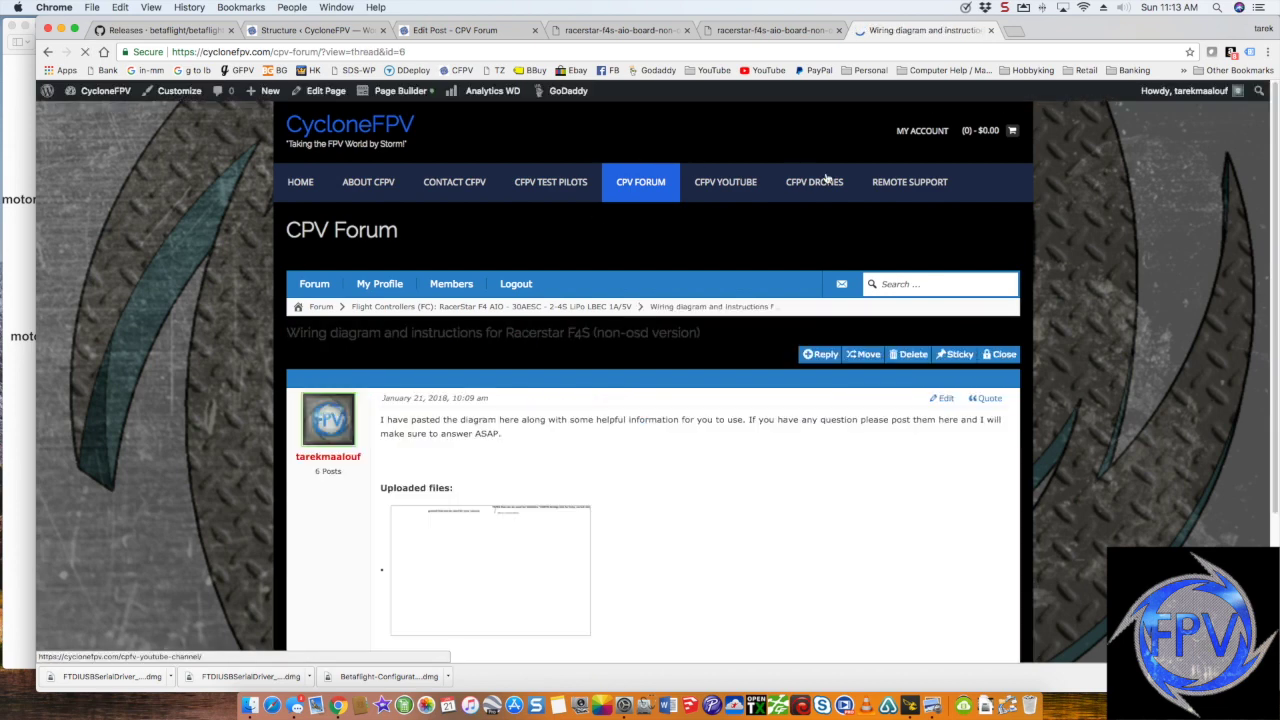
Open the CycloneFPV Remote Support page and review its session instructions and connection form
click(929, 192)
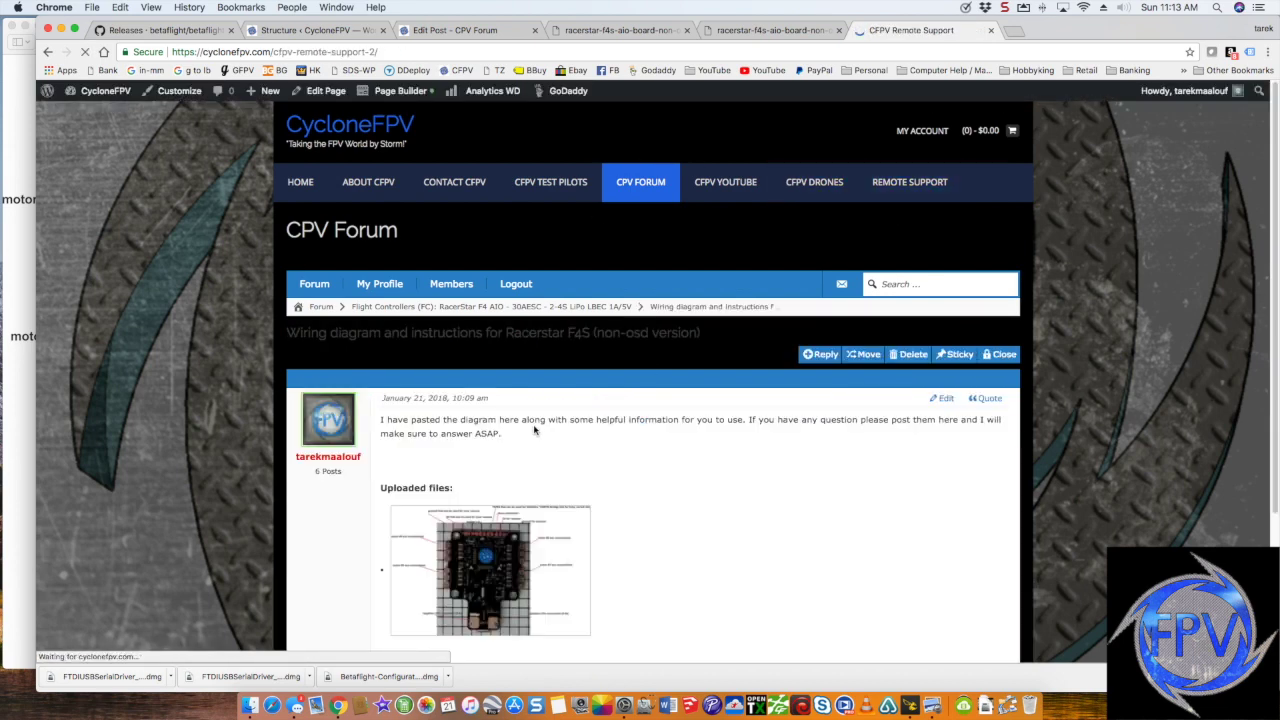
scroll(533, 430, down, 5)
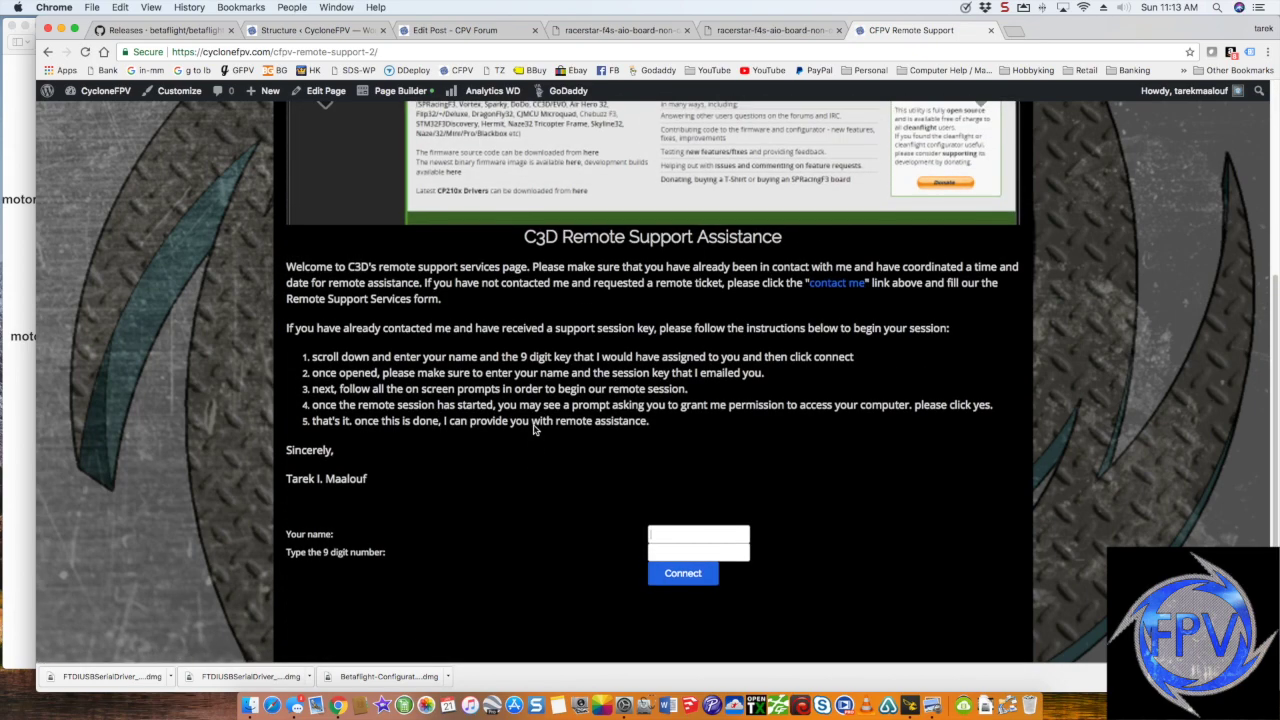
scroll(533, 430, up, 1)
scroll(533, 430, down, 2)
scroll(533, 430, up, 2)
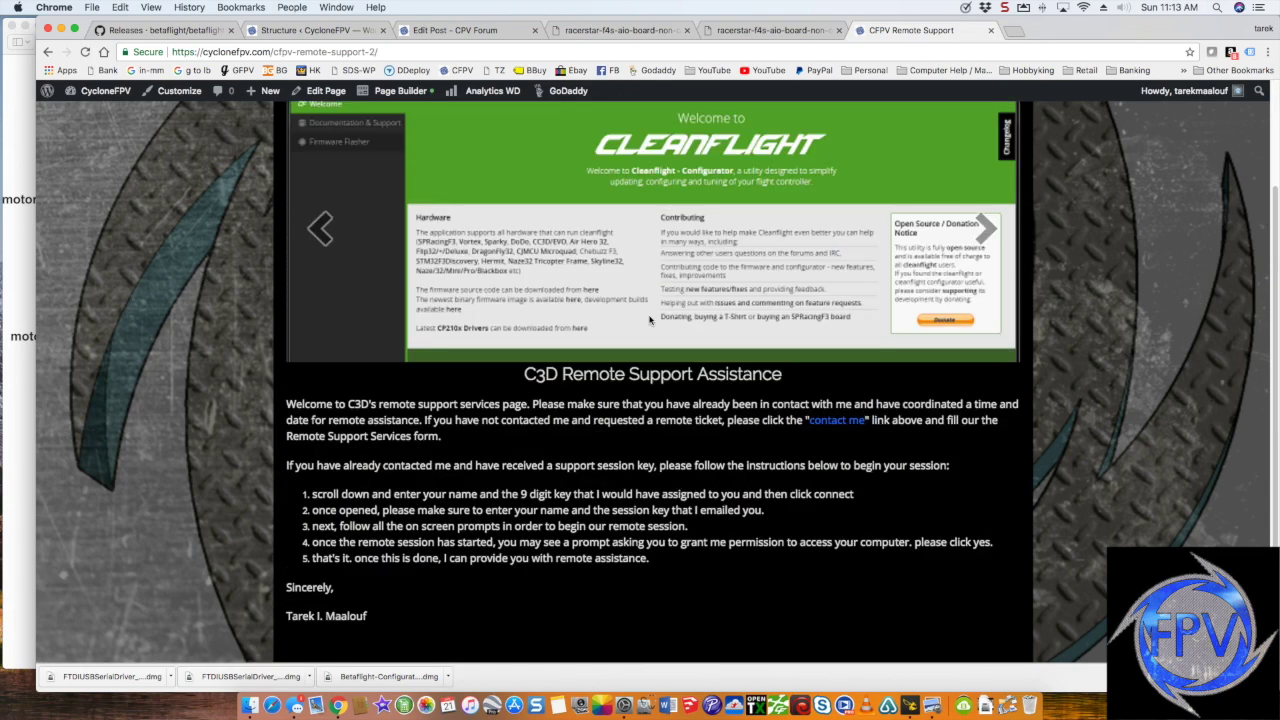
scroll(643, 197, down, 4)
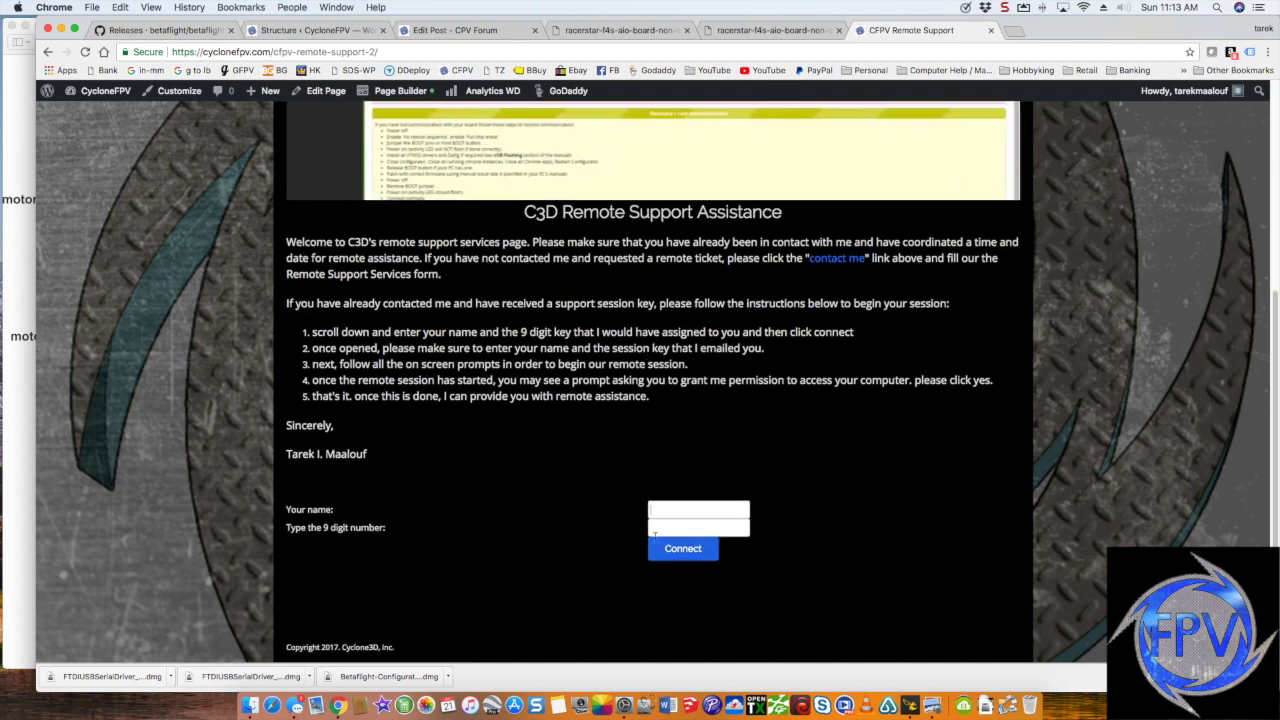
scroll(733, 535, up, 6)
scroll(700, 540, down, 6)
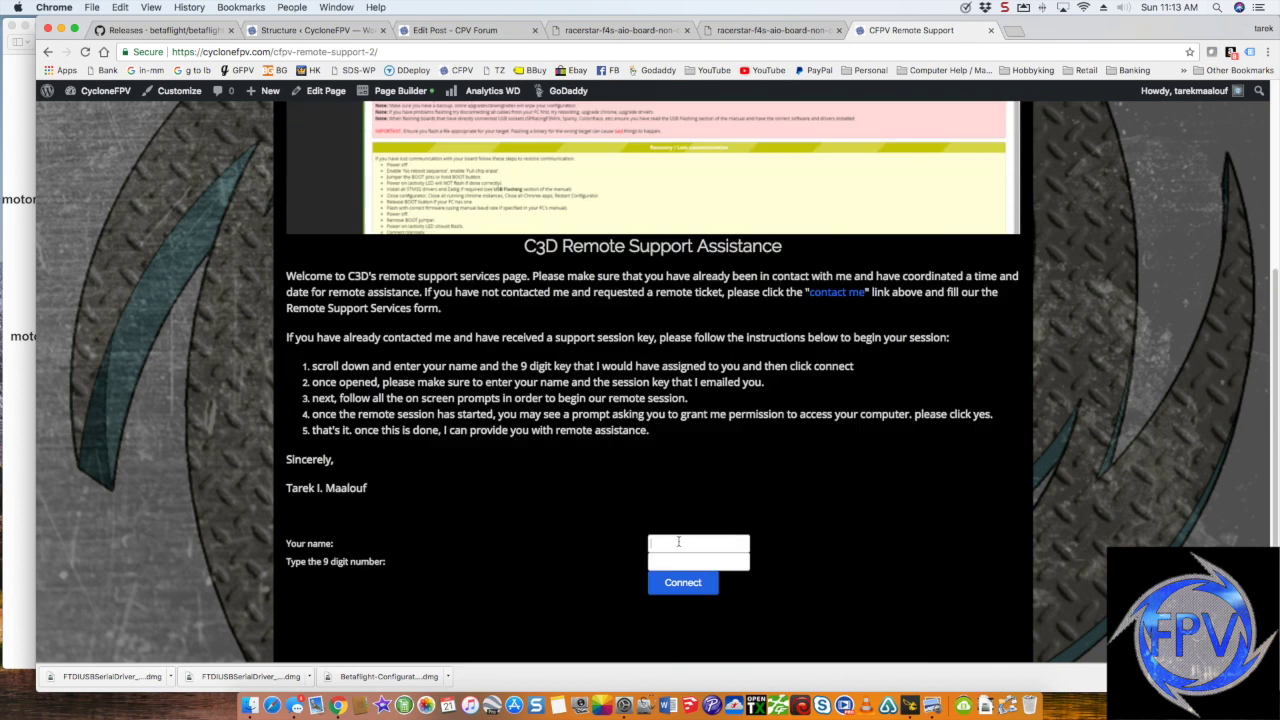
scroll(677, 538, up, 6)
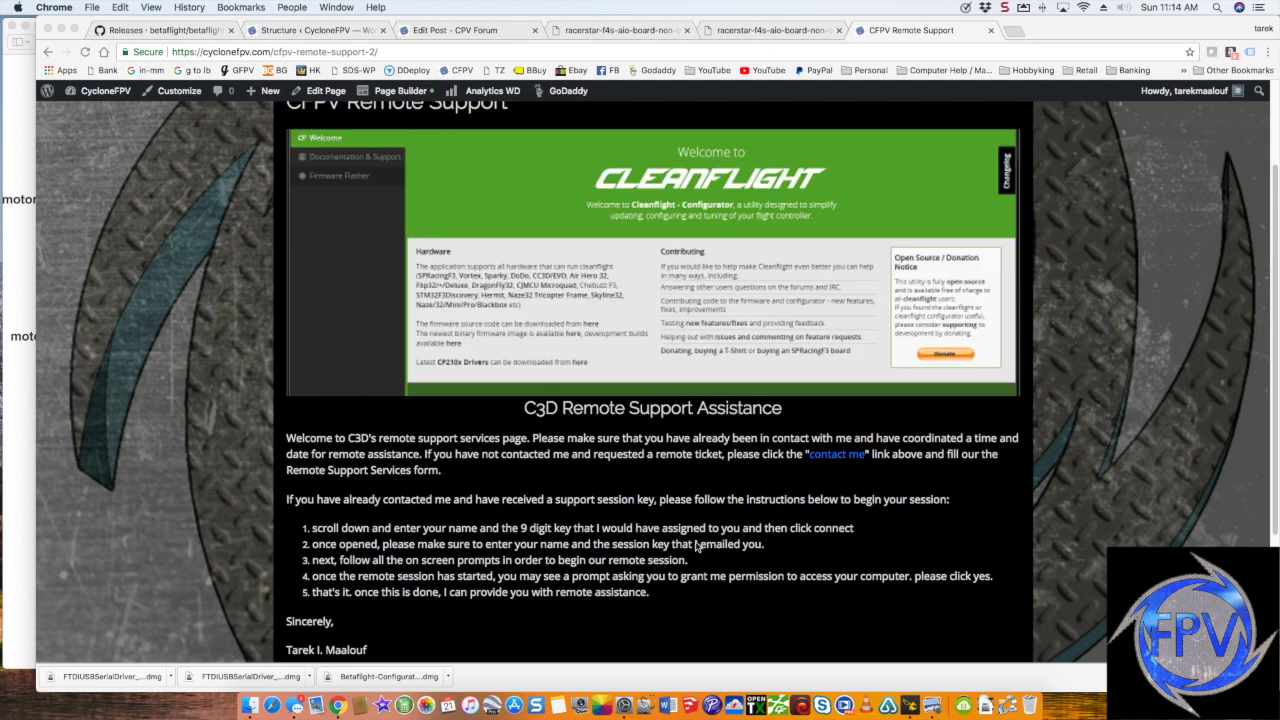
scroll(800, 566, down, 1)
scroll(690, 566, up, 3)
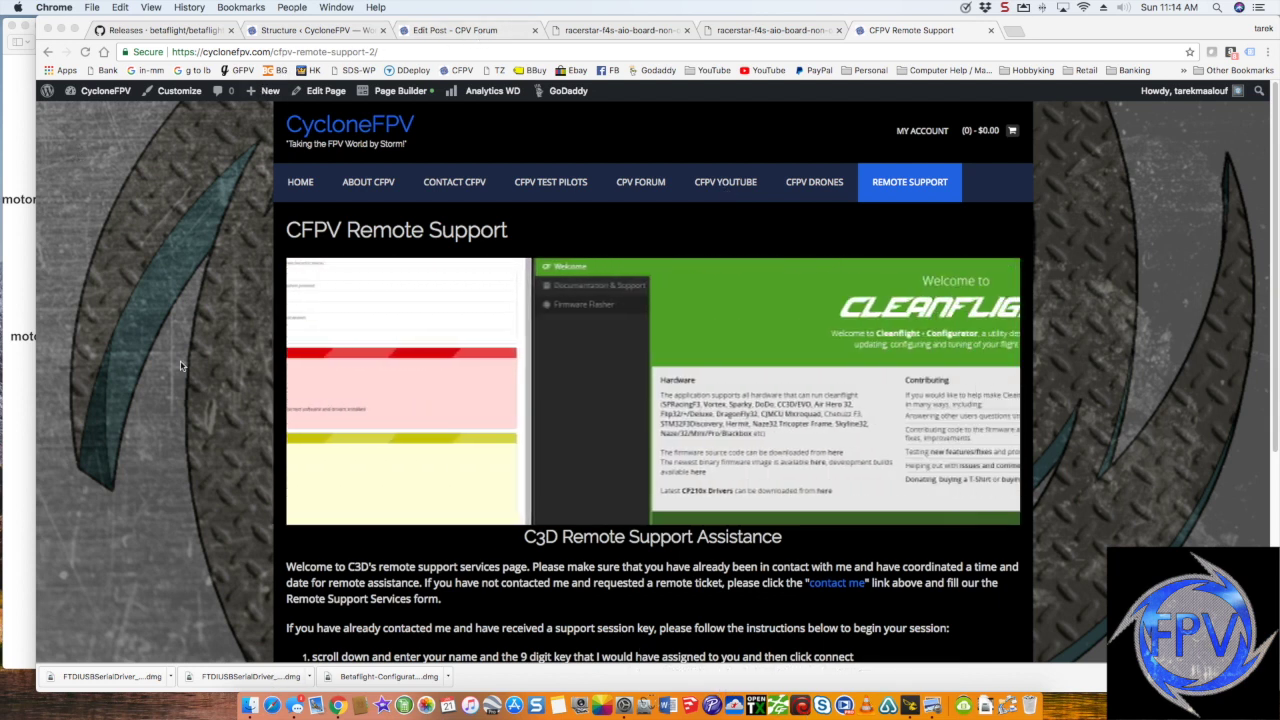
Switch back to Betaflight Configurator, abort the Bluetooth port connection and connect to the flight controller over /dev/cu.usbmodem1471
click(907, 706)
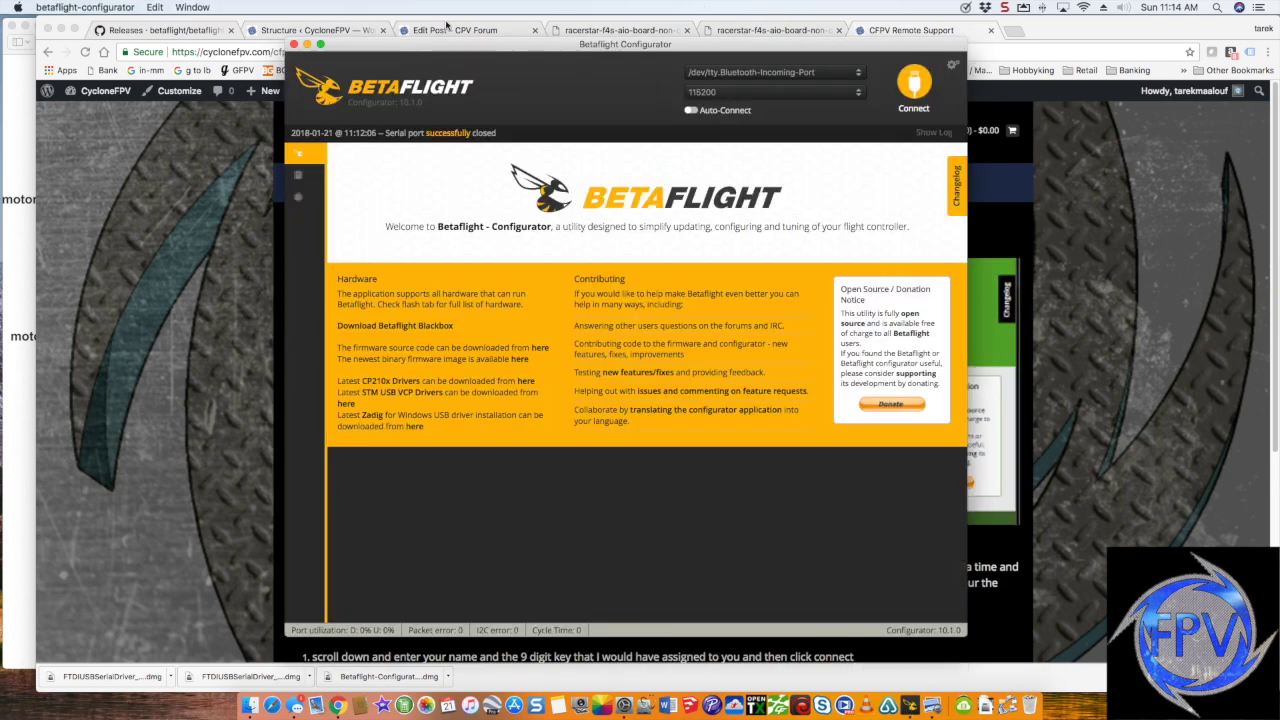
click(320, 45)
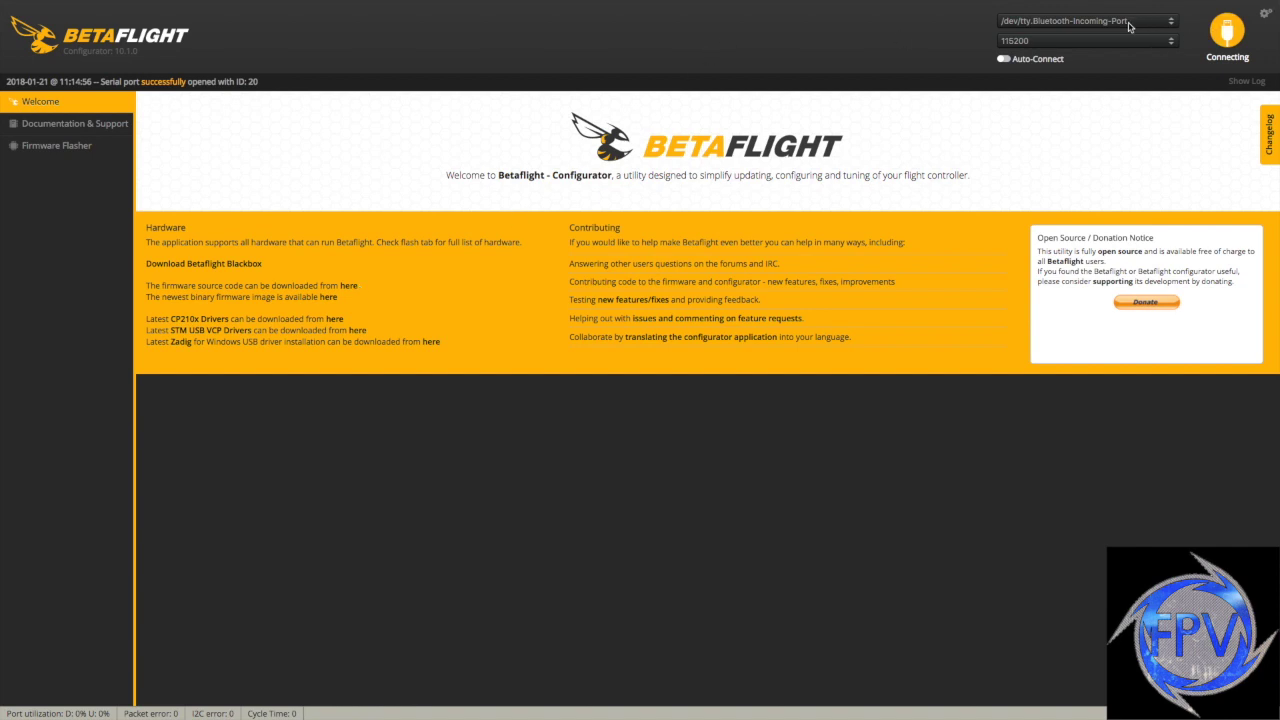
click(1225, 36)
click(1110, 21)
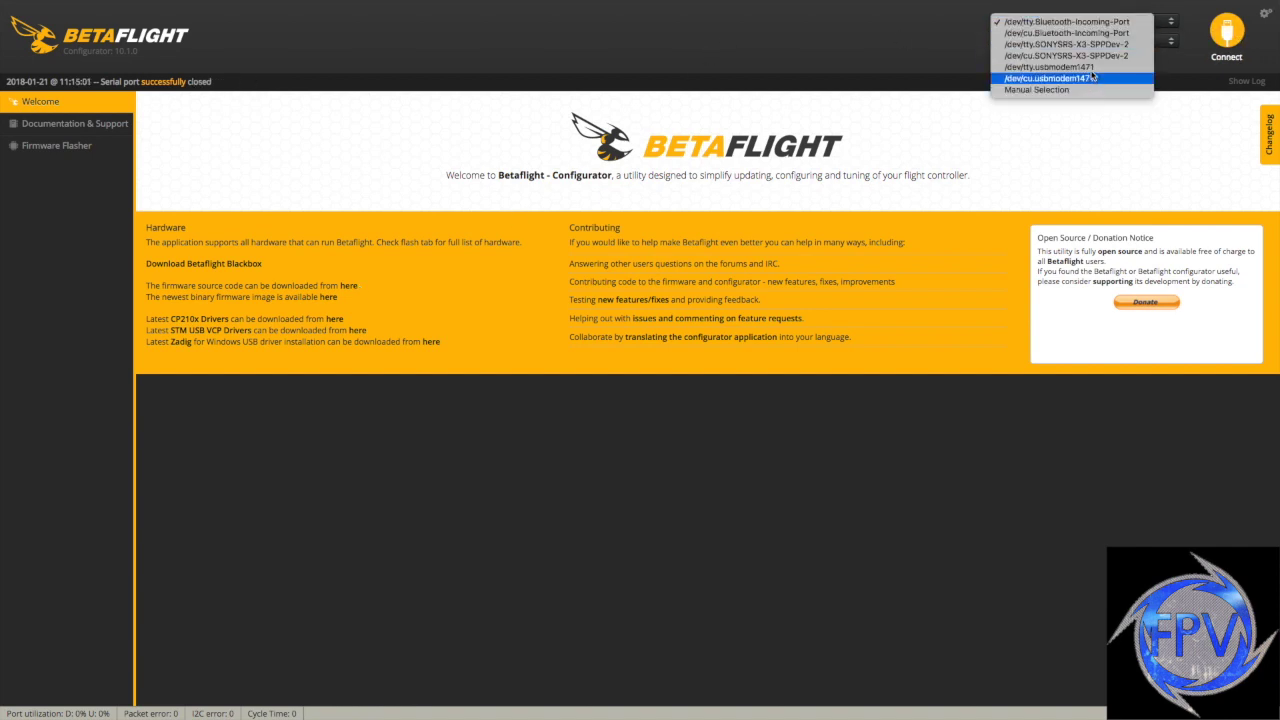
click(1093, 77)
click(1227, 33)
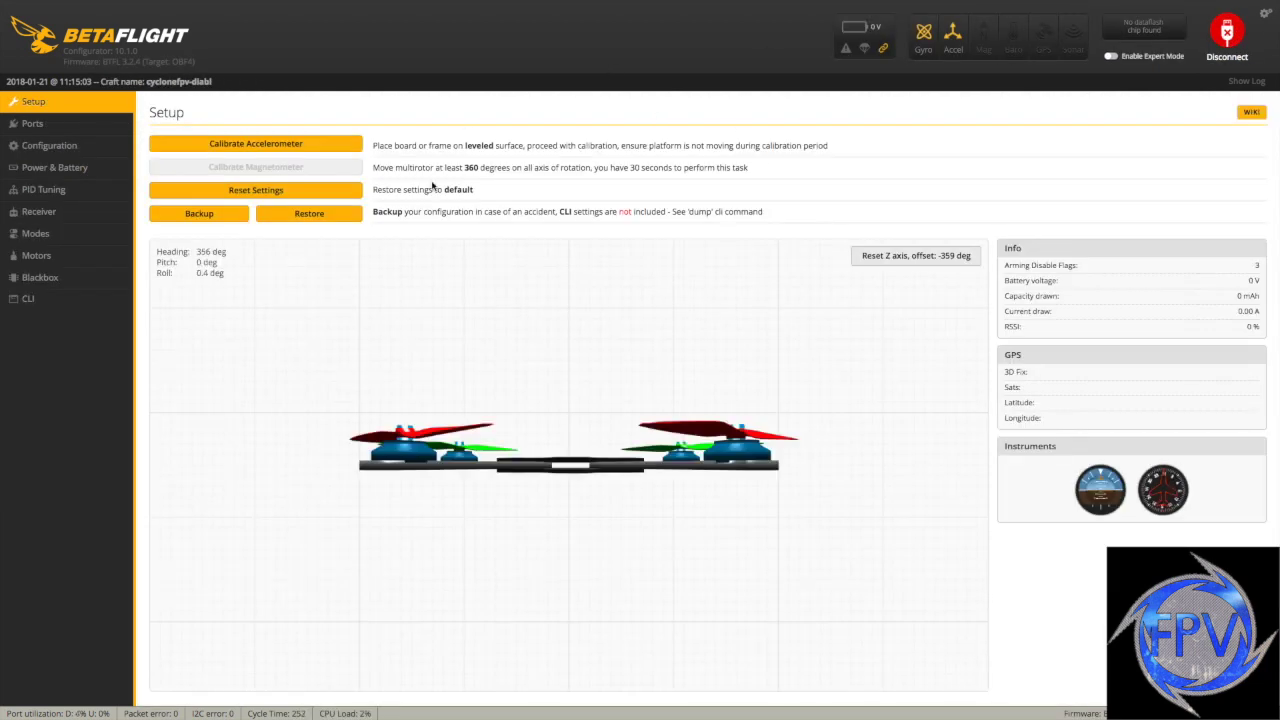
Review the saved UART port assignments and the mixer, system, craft name and receiver settings in the board configuration
click(63, 124)
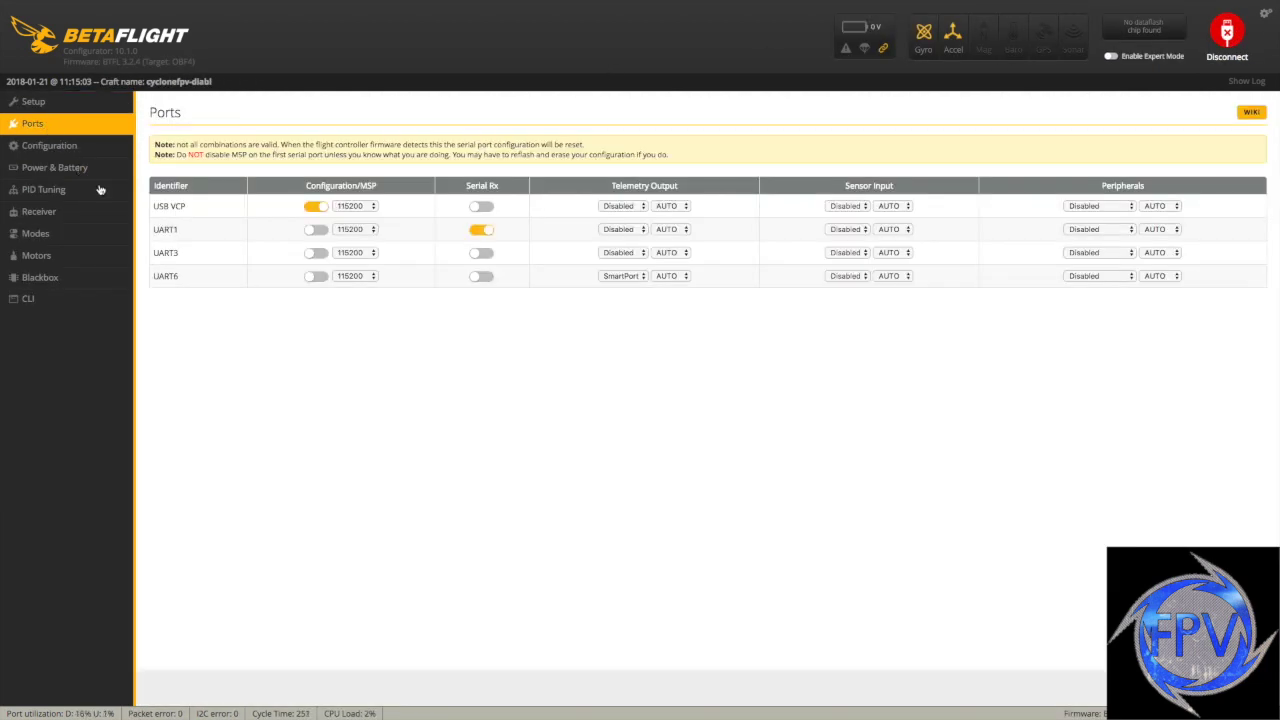
click(73, 147)
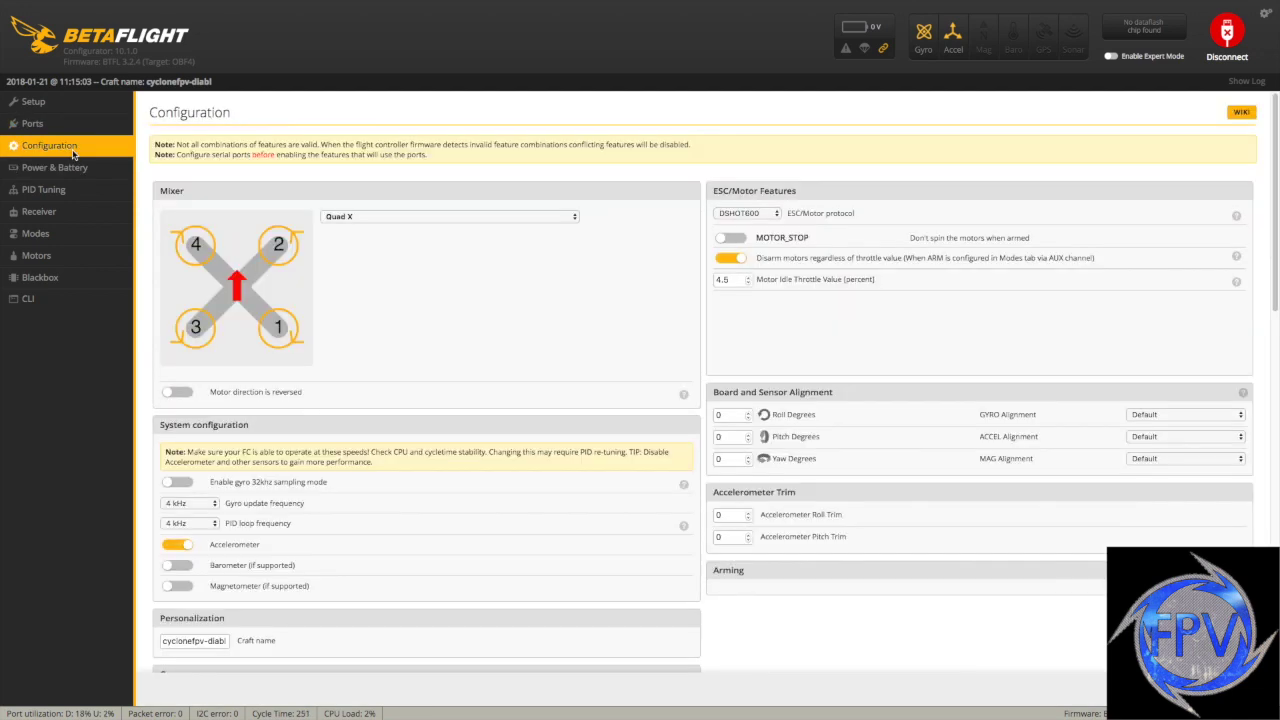
scroll(357, 672, down, 4)
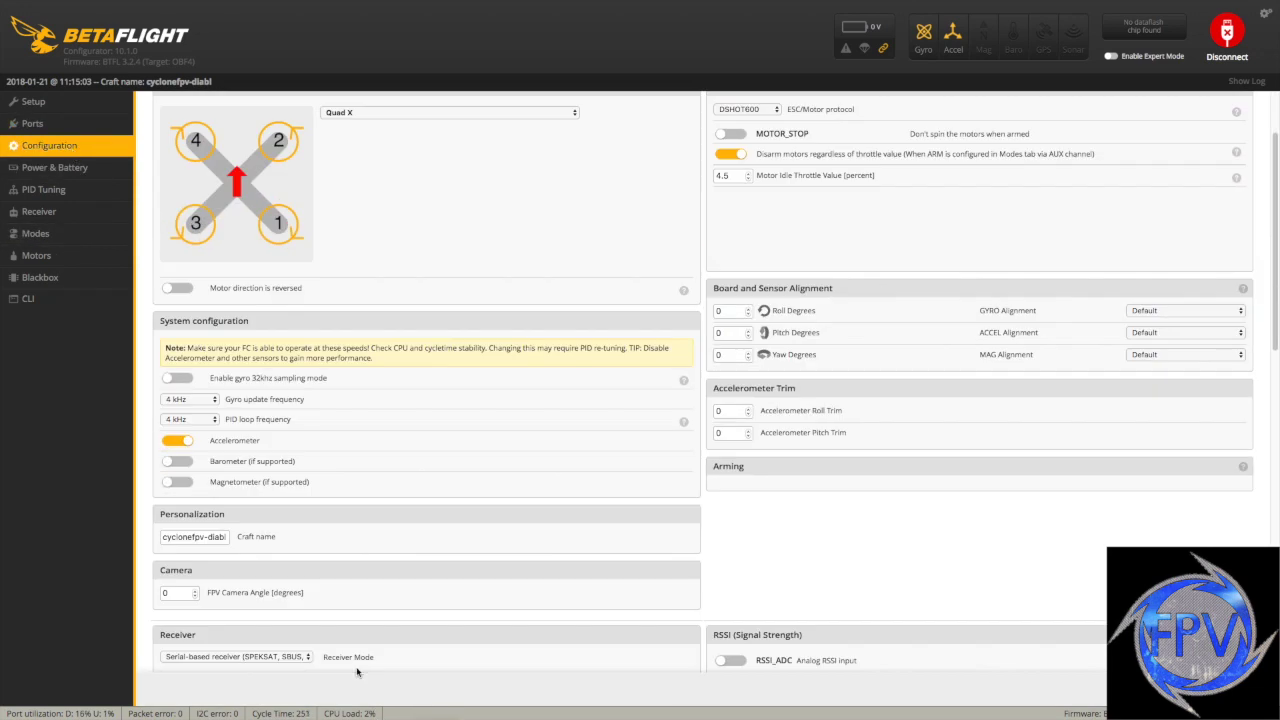
scroll(357, 672, down, 2)
scroll(357, 672, up, 6)
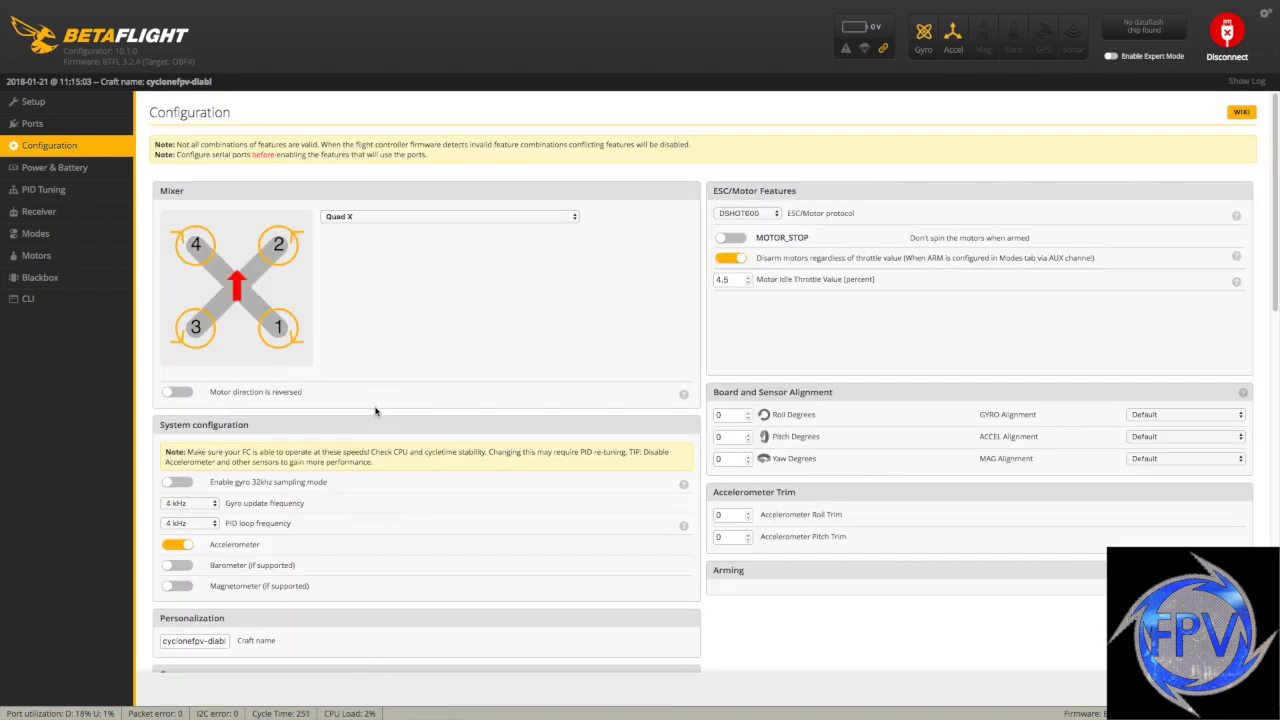
scroll(375, 410, down, 2)
scroll(374, 409, up, 2)
scroll(228, 480, down, 2)
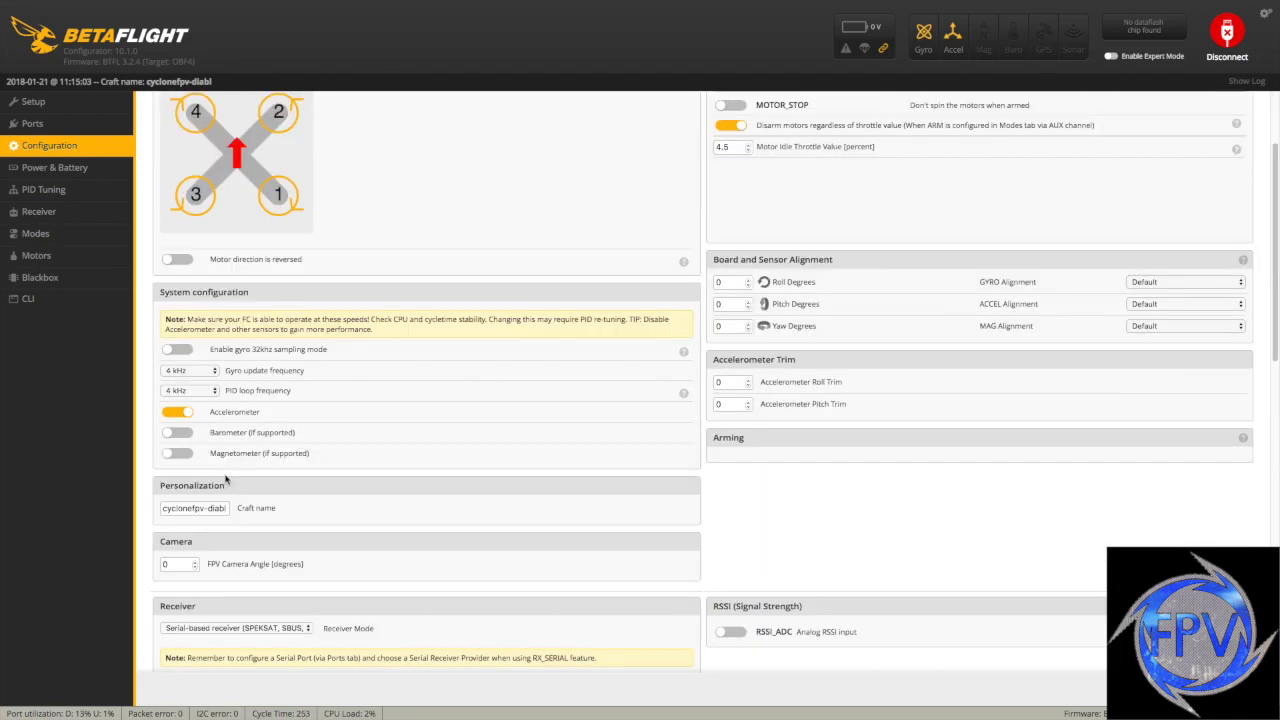
scroll(228, 480, down, 2)
scroll(228, 480, up, 4)
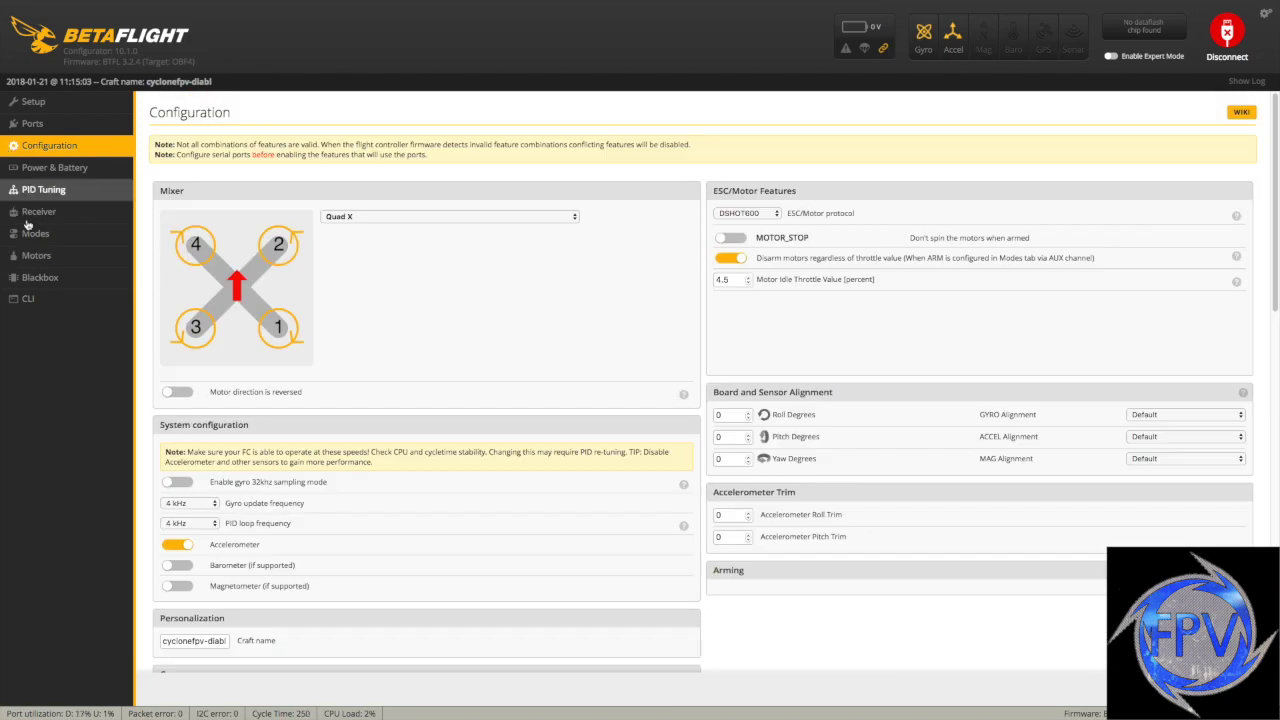